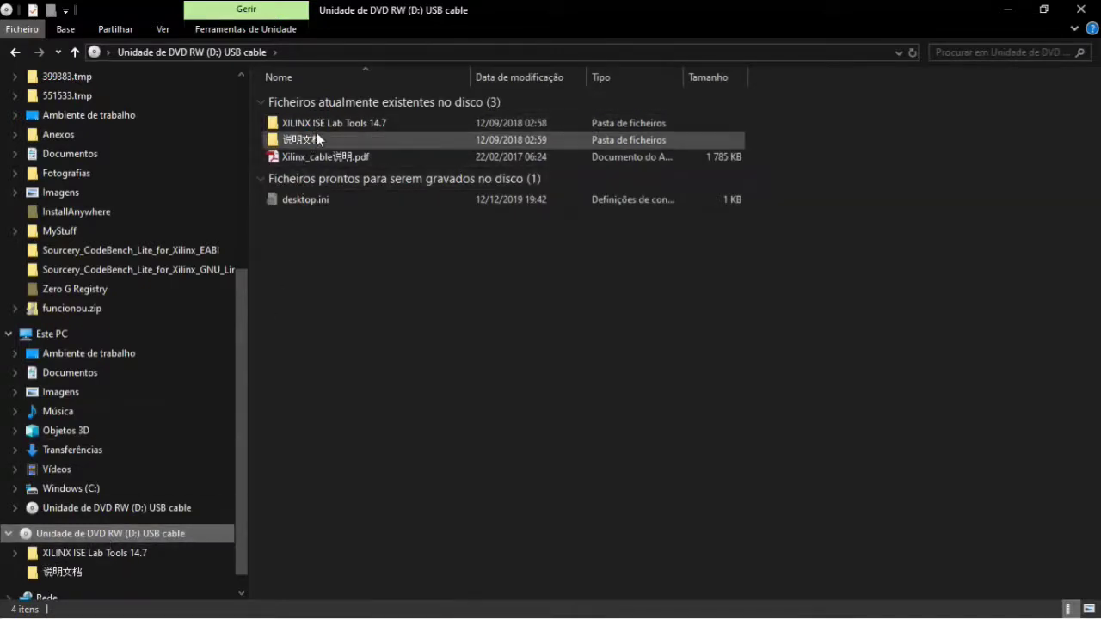
- Look inside the XILINX ISE Lab Tools 14.7 folder and its Xilinx iMPACT 14.7 subfolder, and return to the disc's root
{"action": "mouse_move", "coordinate": [307, 131]}
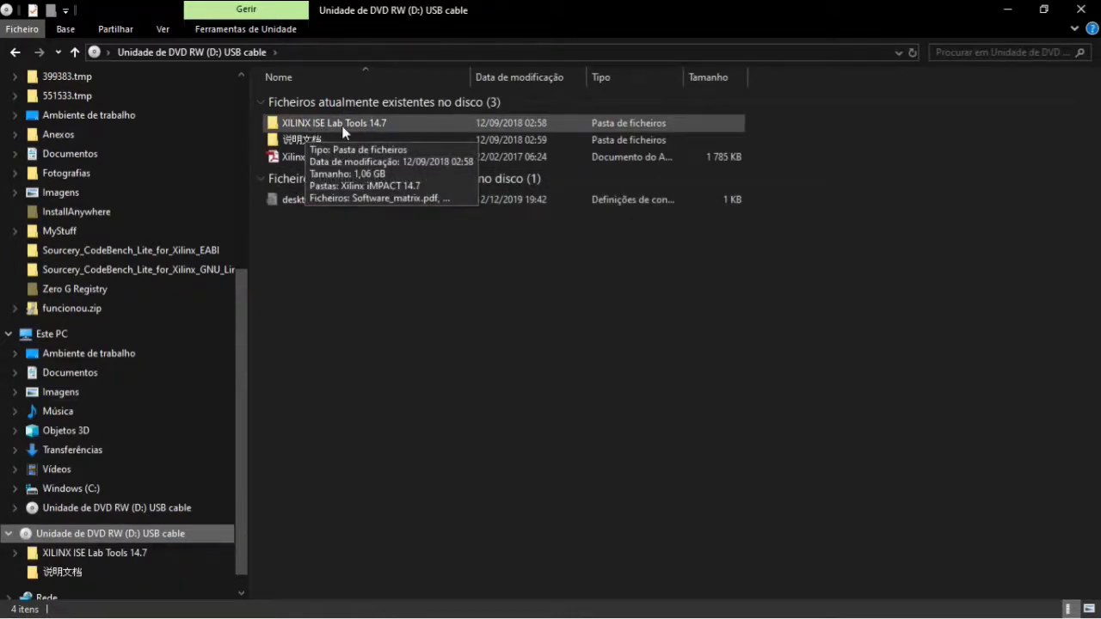
{"action": "double_click", "coordinate": [341, 126]}
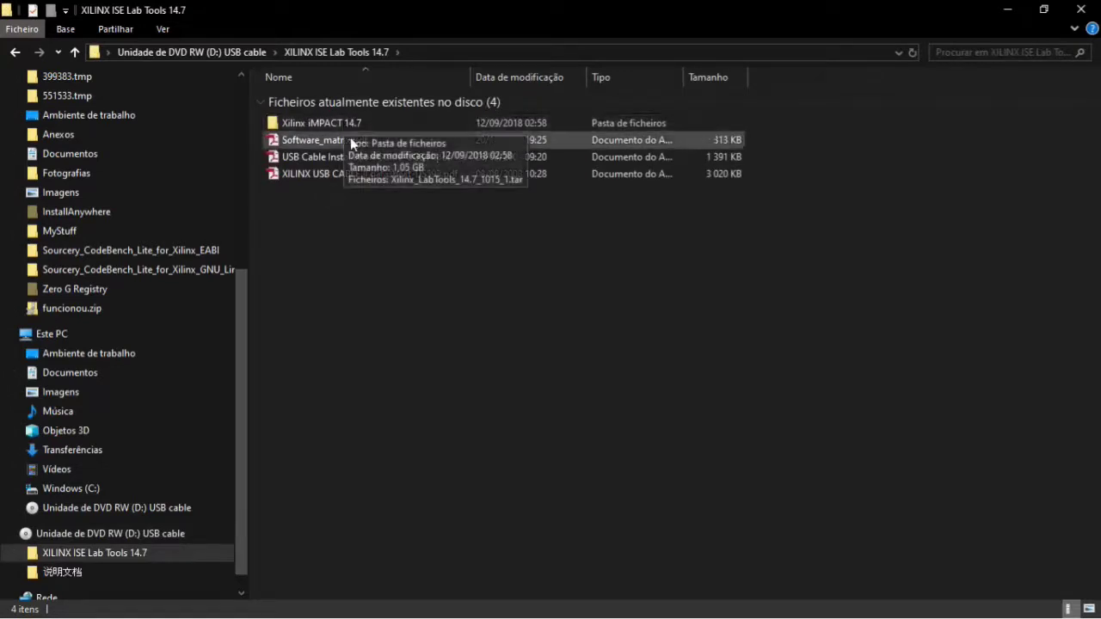
{"action": "double_click", "coordinate": [346, 122]}
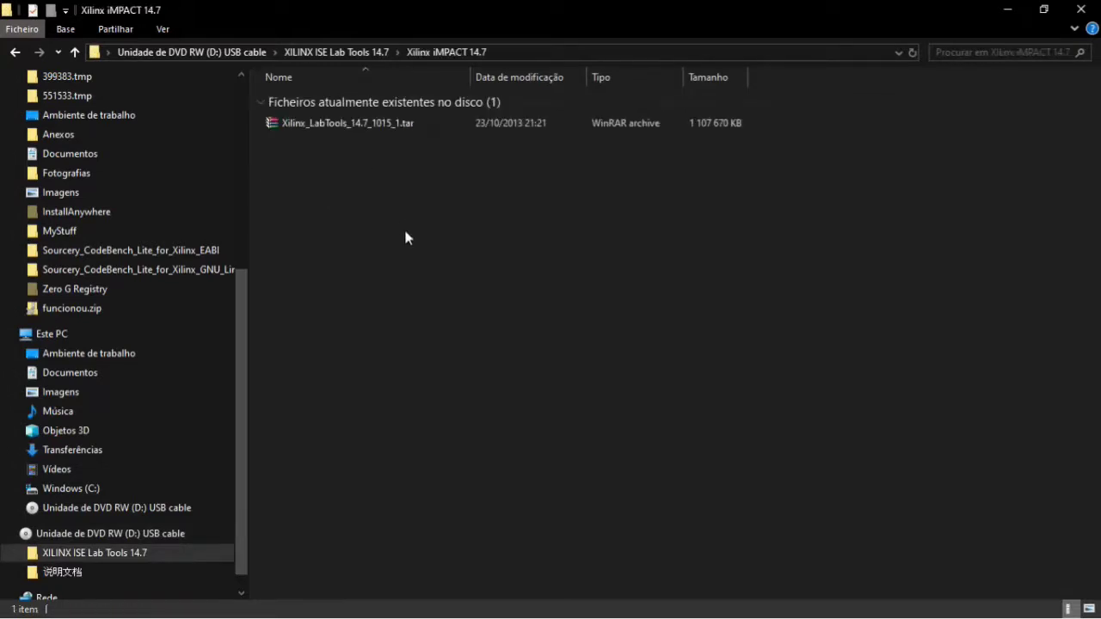
{"action": "left_click", "coordinate": [347, 53]}
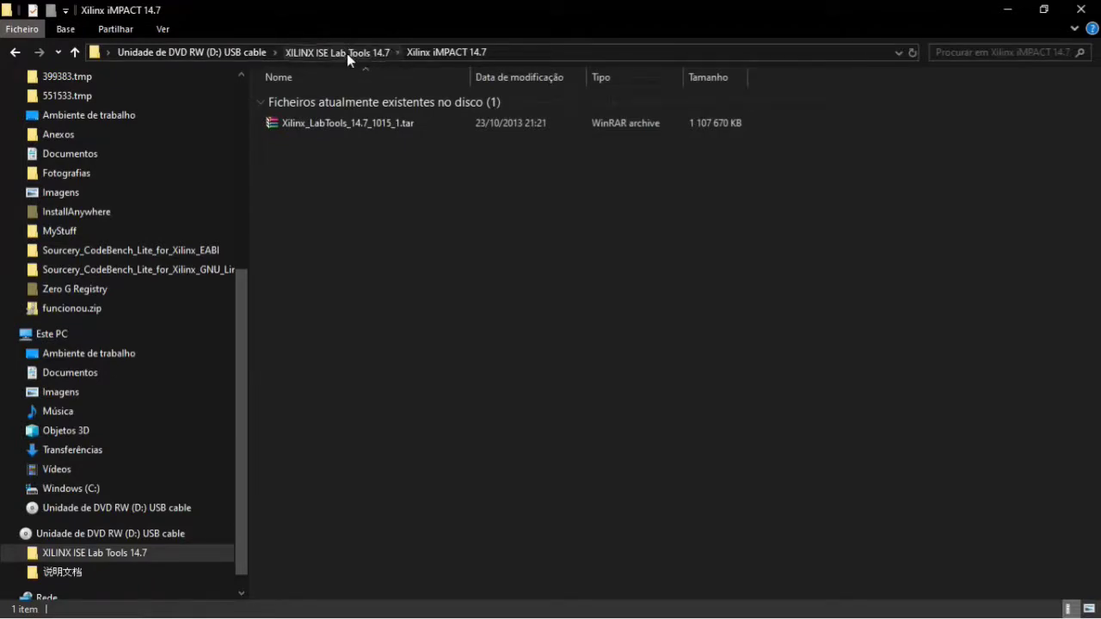
{"action": "left_click", "coordinate": [240, 54]}
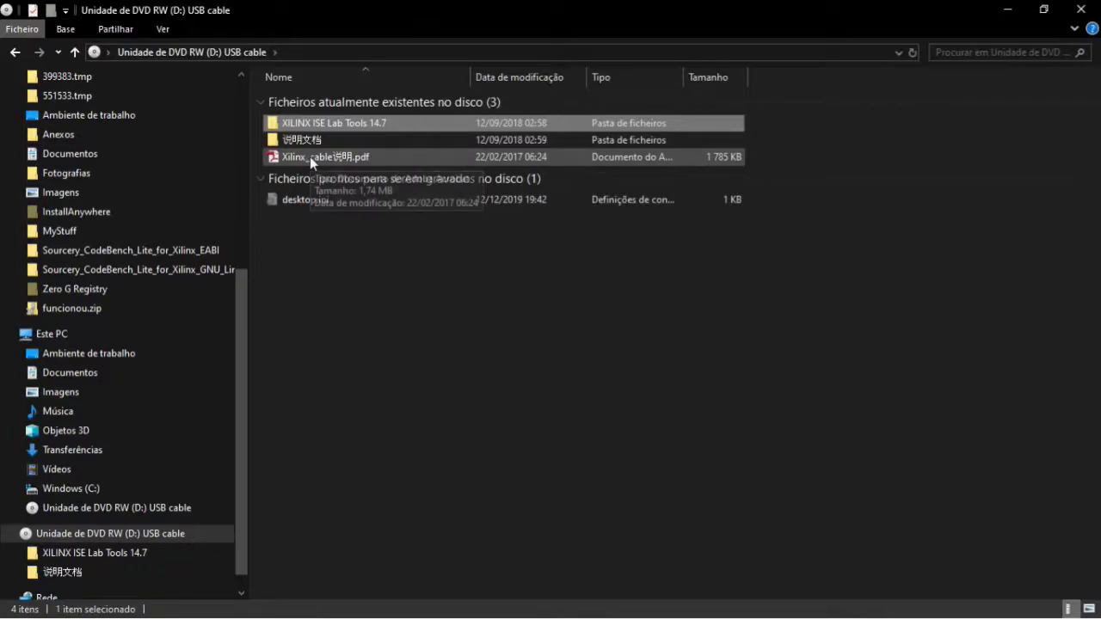
- Open Xilinx_cable说明.pdf from the disc's root and enlarge the page view to 100%
{"action": "left_click", "coordinate": [309, 157]}
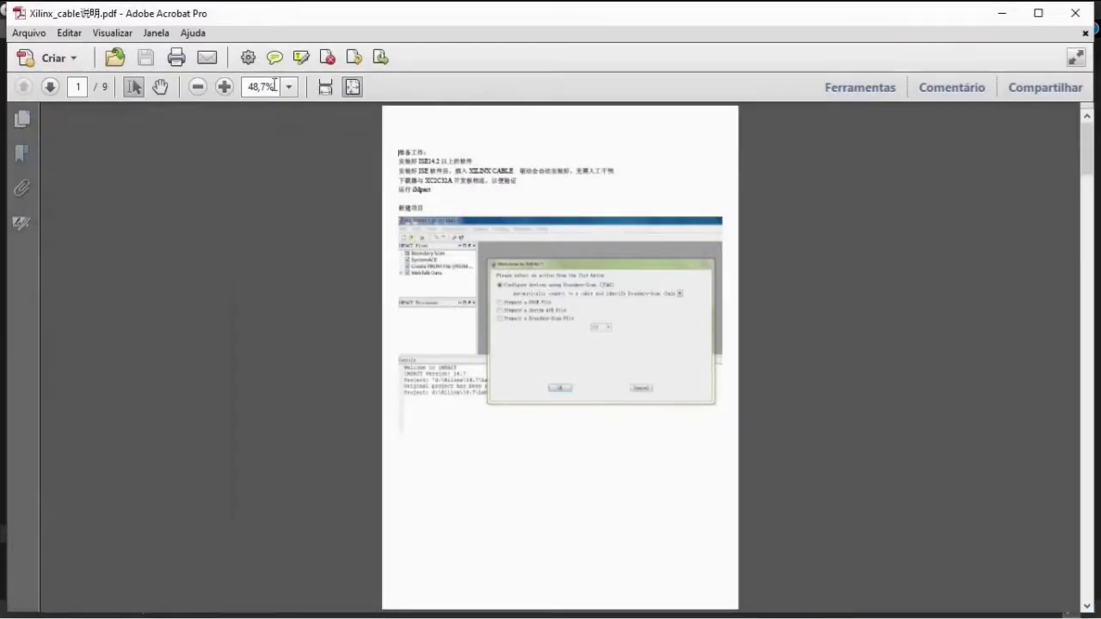
{"action": "left_click", "coordinate": [224, 87]}
{"action": "left_click", "coordinate": [225, 87]}
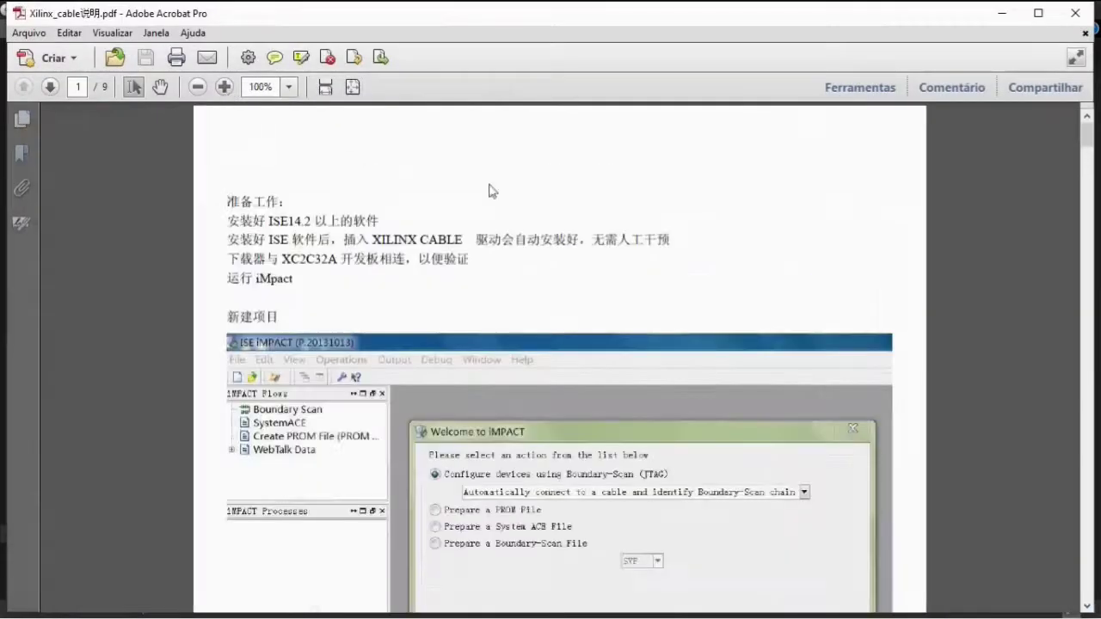
- Read the iMPACT setup instructions on the first two pages, down to the Cable Auto Connect section, and close the PDF
{"action": "scroll", "coordinate": [685, 256], "scroll_direction": "down", "scroll_amount": 1}
{"action": "scroll", "coordinate": [685, 256], "scroll_direction": "down", "scroll_amount": 1}
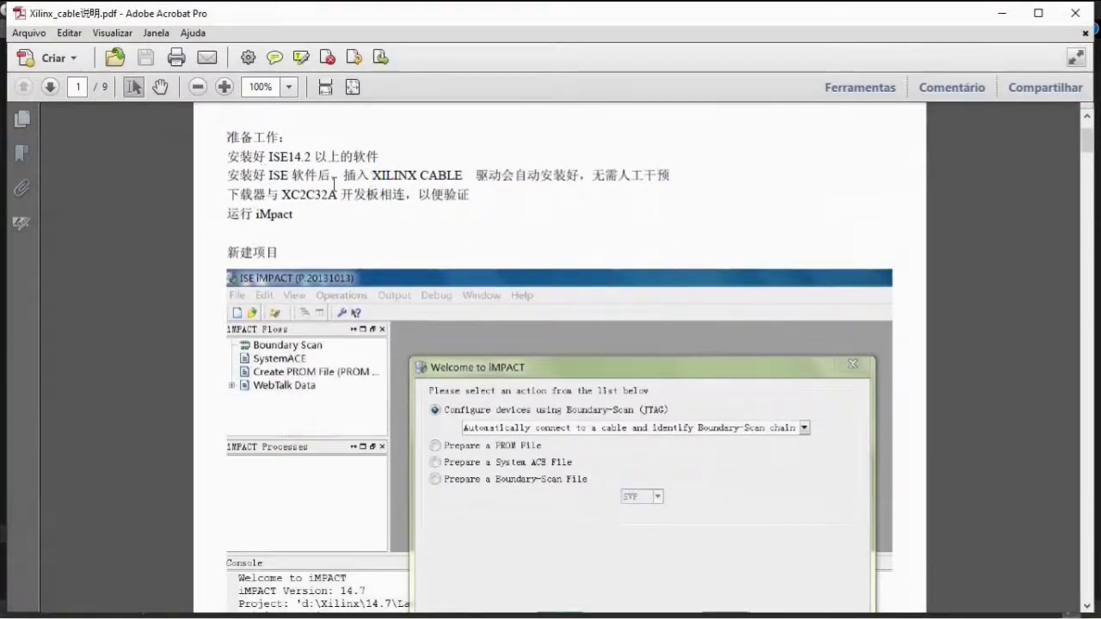
{"action": "scroll", "coordinate": [435, 247], "scroll_direction": "down", "scroll_amount": 1}
{"action": "scroll", "coordinate": [434, 244], "scroll_direction": "down", "scroll_amount": 3}
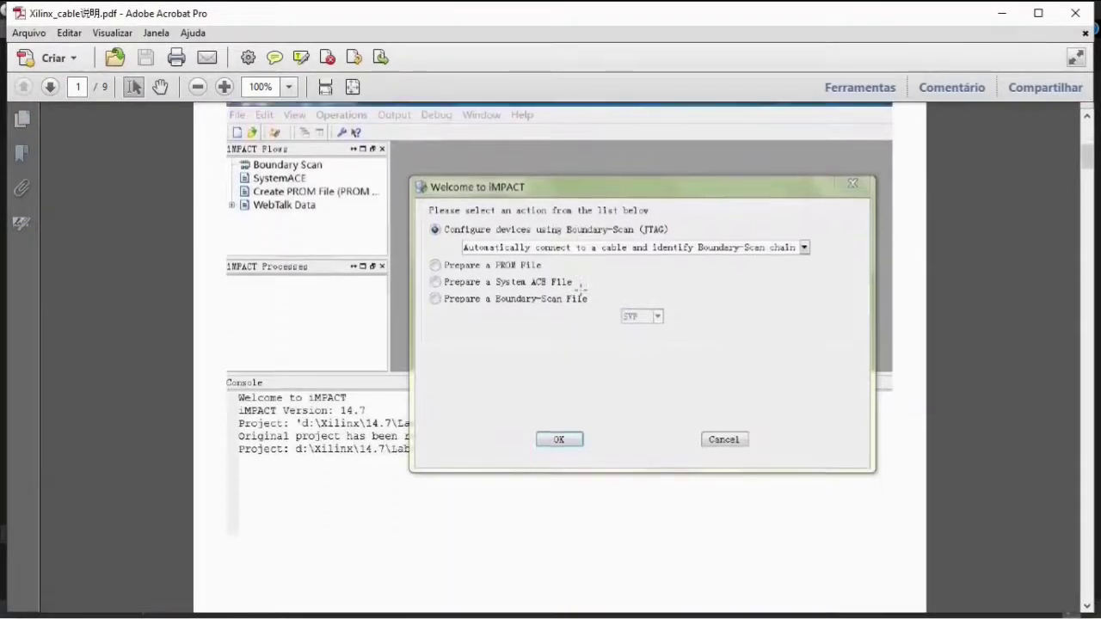
{"action": "scroll", "coordinate": [580, 291], "scroll_direction": "up", "scroll_amount": 5}
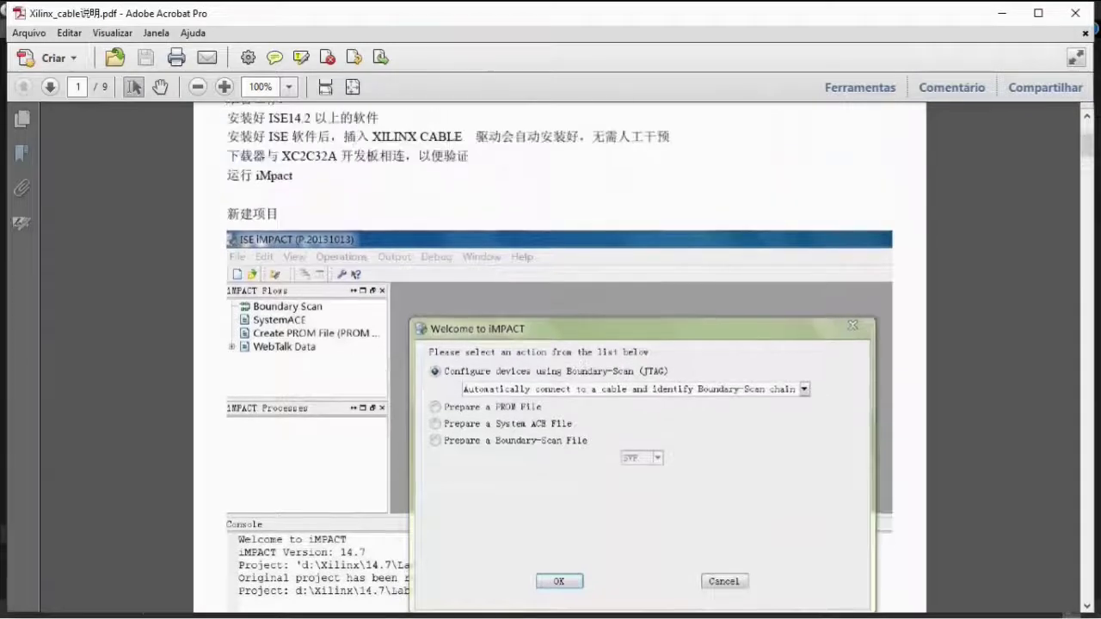
{"action": "scroll", "coordinate": [581, 290], "scroll_direction": "down", "scroll_amount": 1}
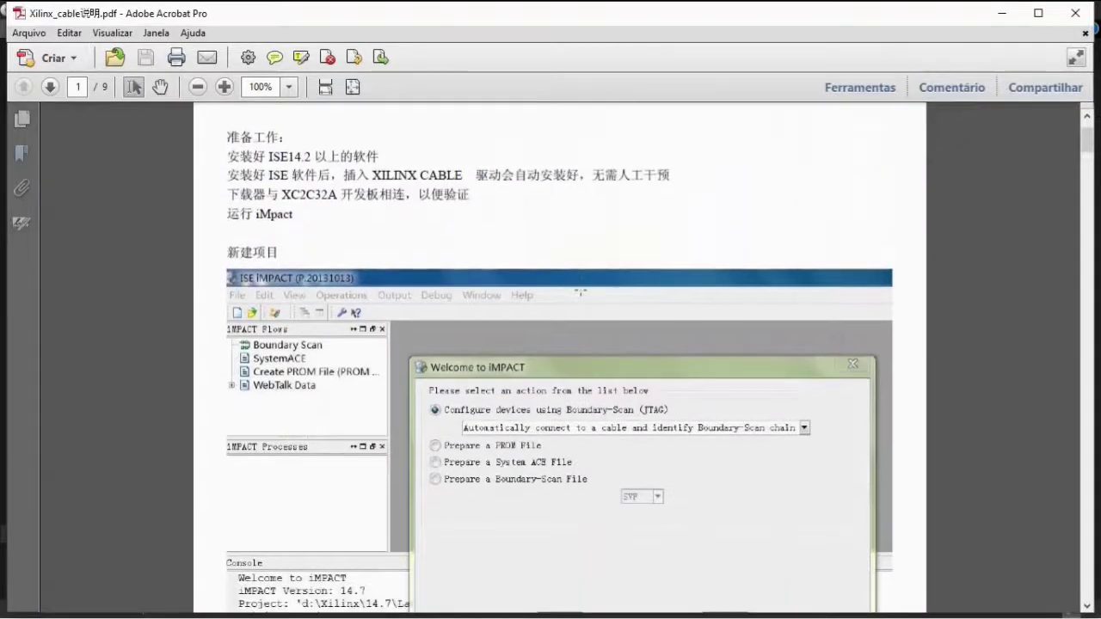
{"action": "scroll", "coordinate": [580, 290], "scroll_direction": "down", "scroll_amount": 2}
{"action": "scroll", "coordinate": [581, 293], "scroll_direction": "down", "scroll_amount": 2}
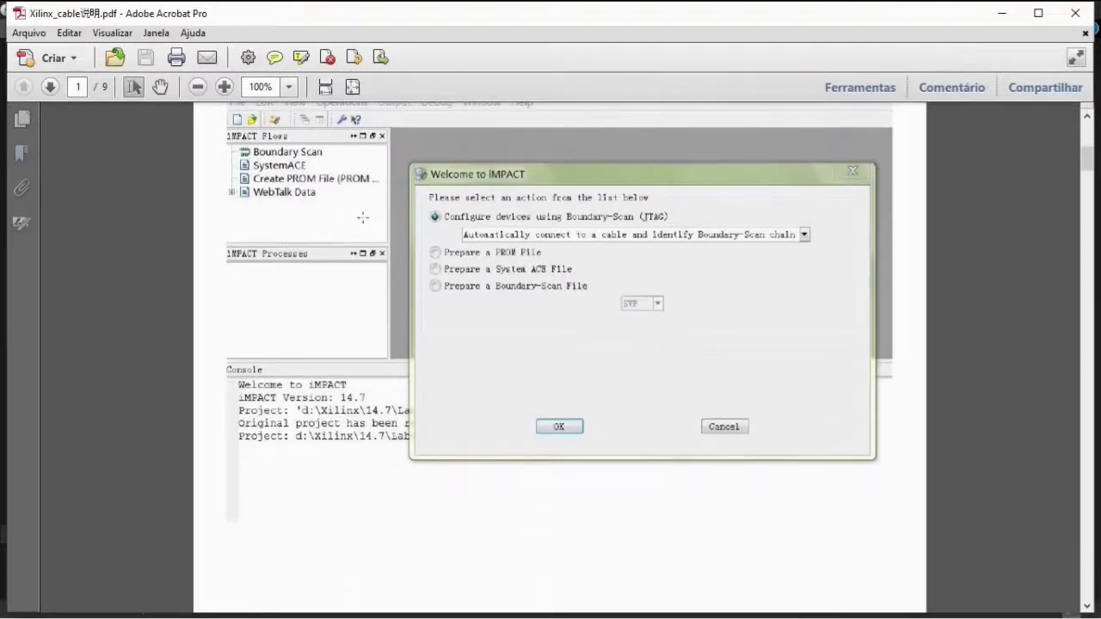
{"action": "scroll", "coordinate": [473, 367], "scroll_direction": "down", "scroll_amount": 10}
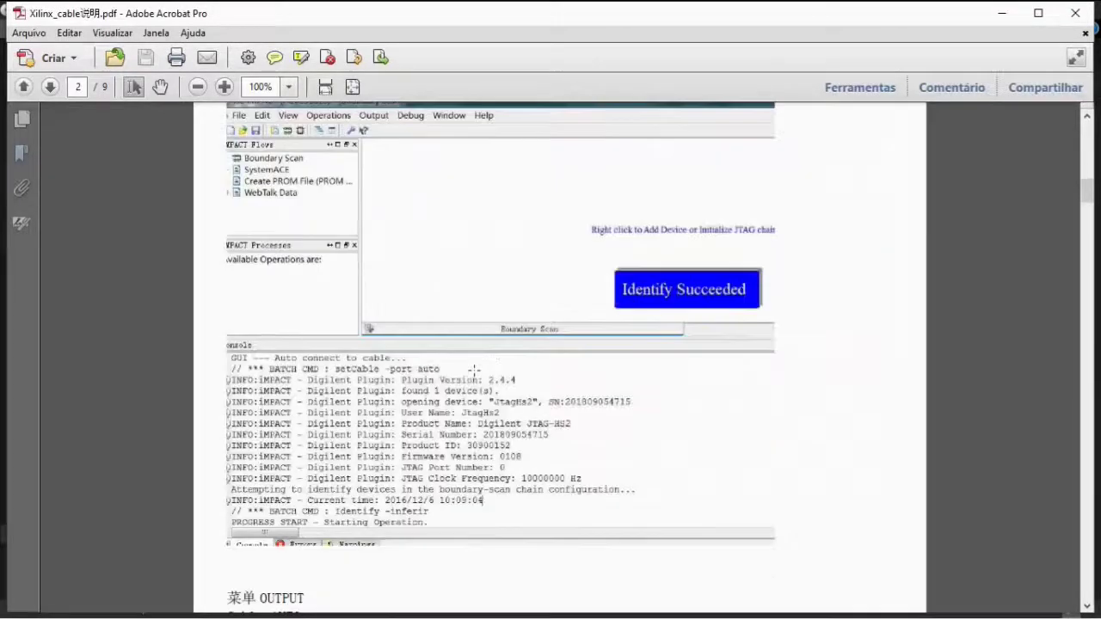
{"action": "scroll", "coordinate": [493, 358], "scroll_direction": "down", "scroll_amount": 9}
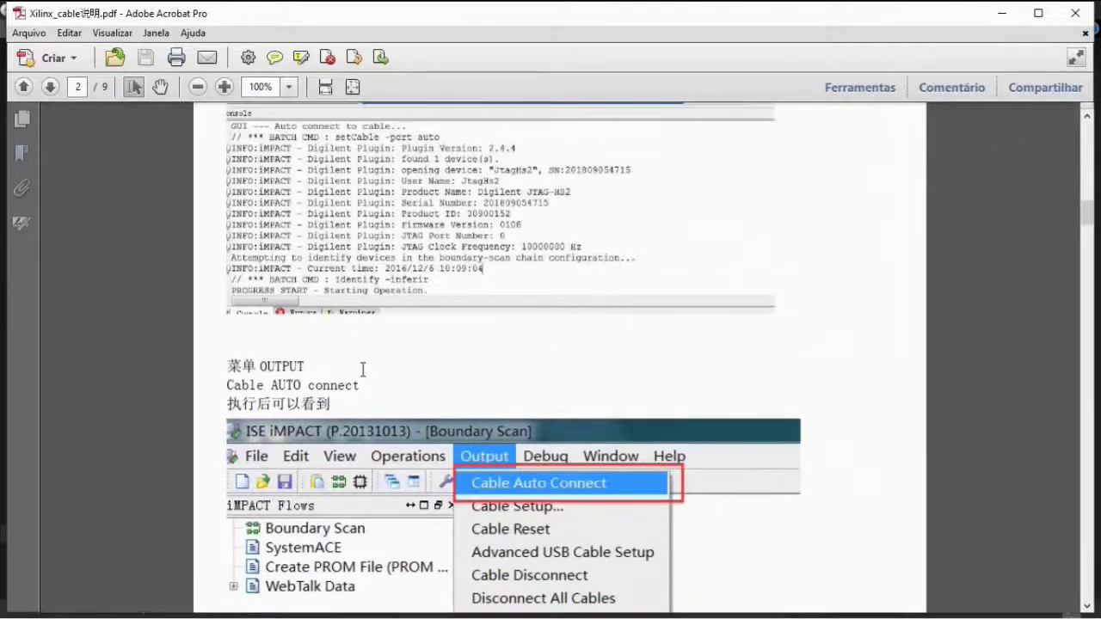
{"action": "scroll", "coordinate": [550, 344], "scroll_direction": "down", "scroll_amount": 2}
{"action": "scroll", "coordinate": [550, 344], "scroll_direction": "up", "scroll_amount": 2}
{"action": "key", "text": "alt+F4"}
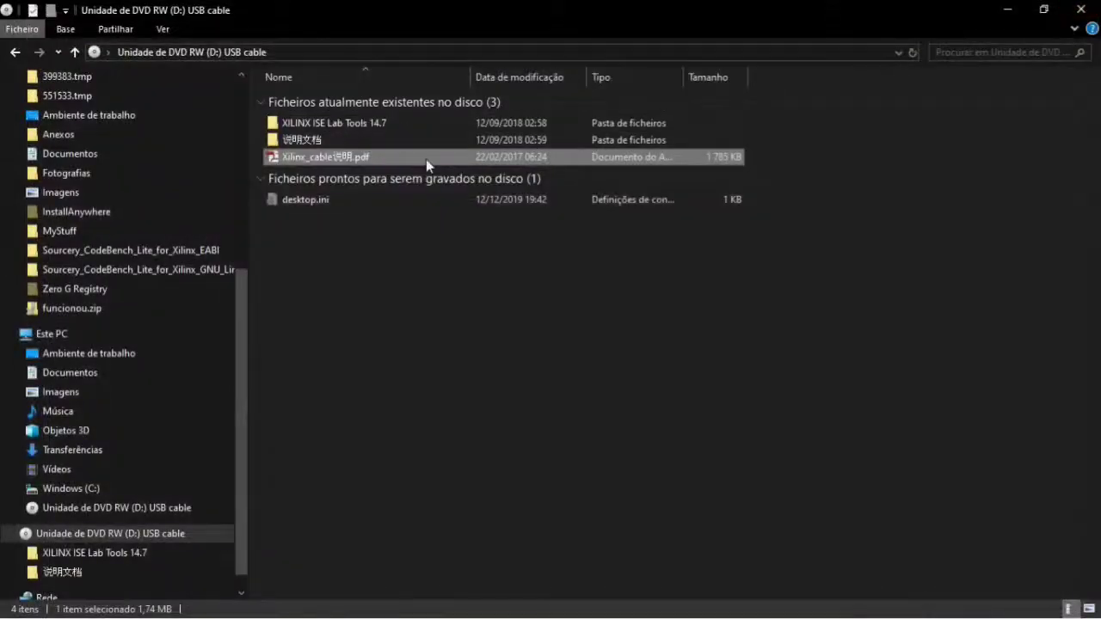
- Open impact使用教程.pdf from the 说明文档 folder and skim its iMPACT usage pages
{"action": "double_click", "coordinate": [315, 139]}
{"action": "double_click", "coordinate": [320, 125]}
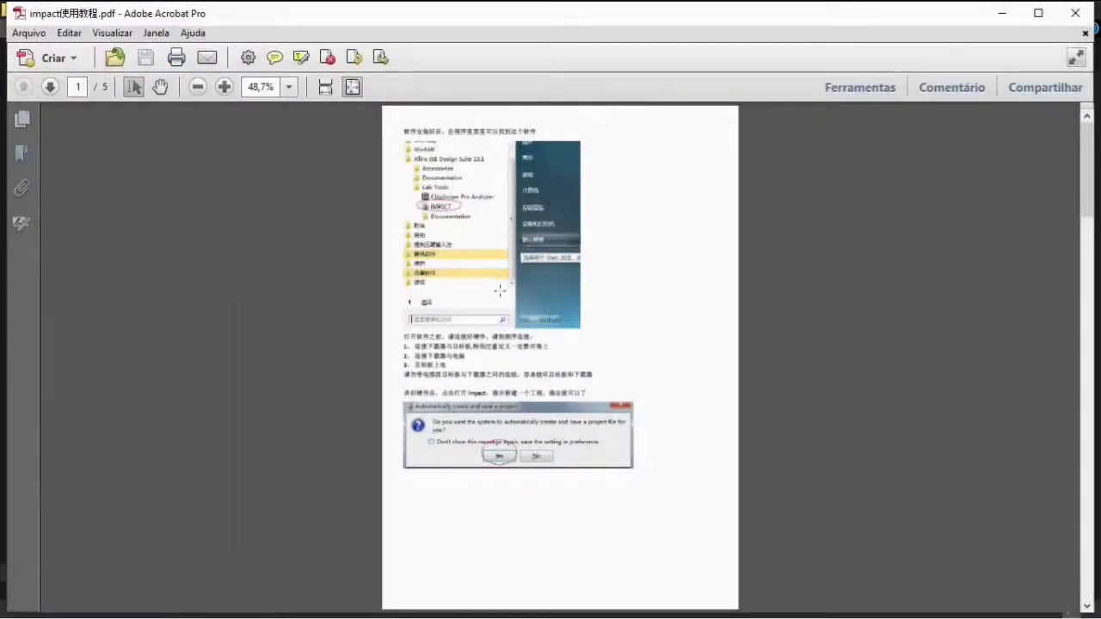
{"action": "scroll", "coordinate": [499, 290], "scroll_direction": "down", "scroll_amount": 4}
{"action": "scroll", "coordinate": [500, 291], "scroll_direction": "up", "scroll_amount": 3}
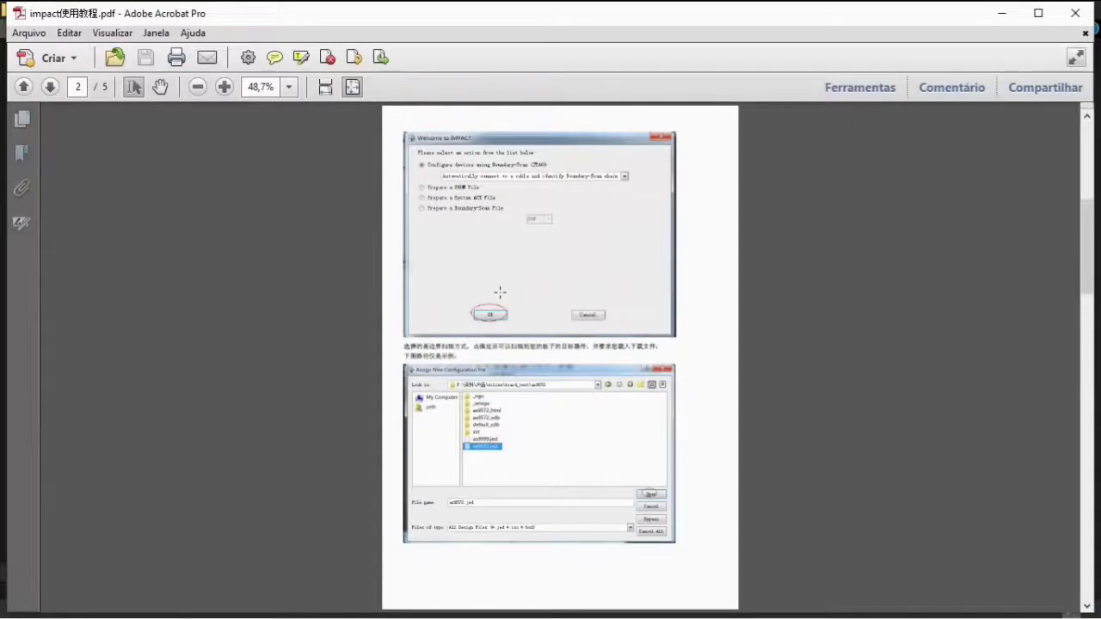
{"action": "scroll", "coordinate": [500, 293], "scroll_direction": "down", "scroll_amount": 3}
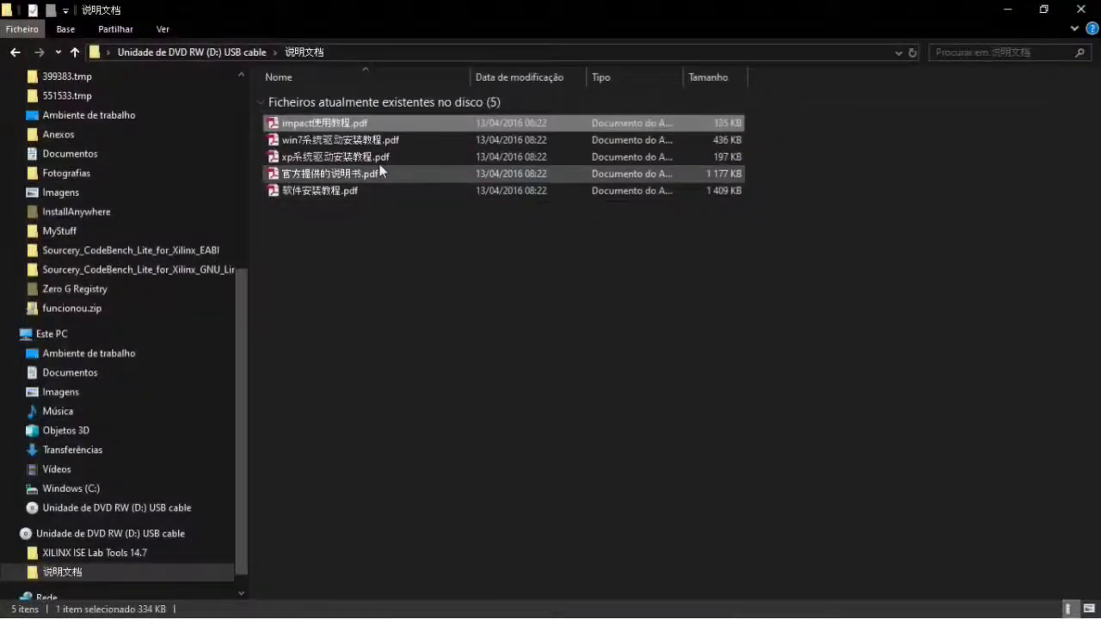
- Open win7系统驱动安装教程.pdf, check its last and first pages, and close it
{"action": "left_click", "coordinate": [361, 140]}
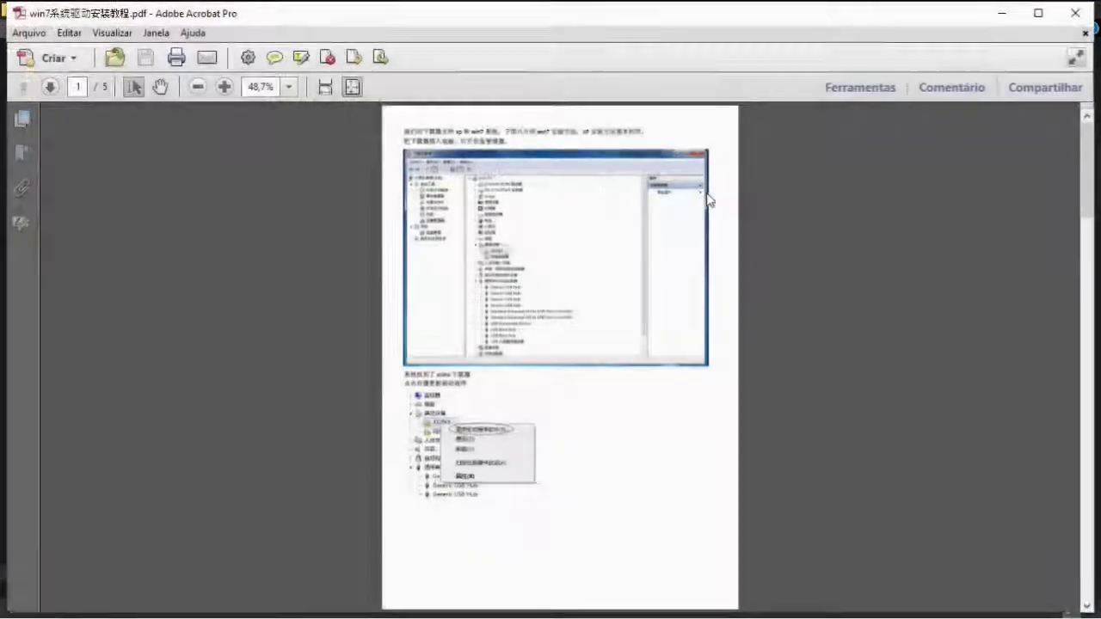
{"action": "key", "text": "End"}
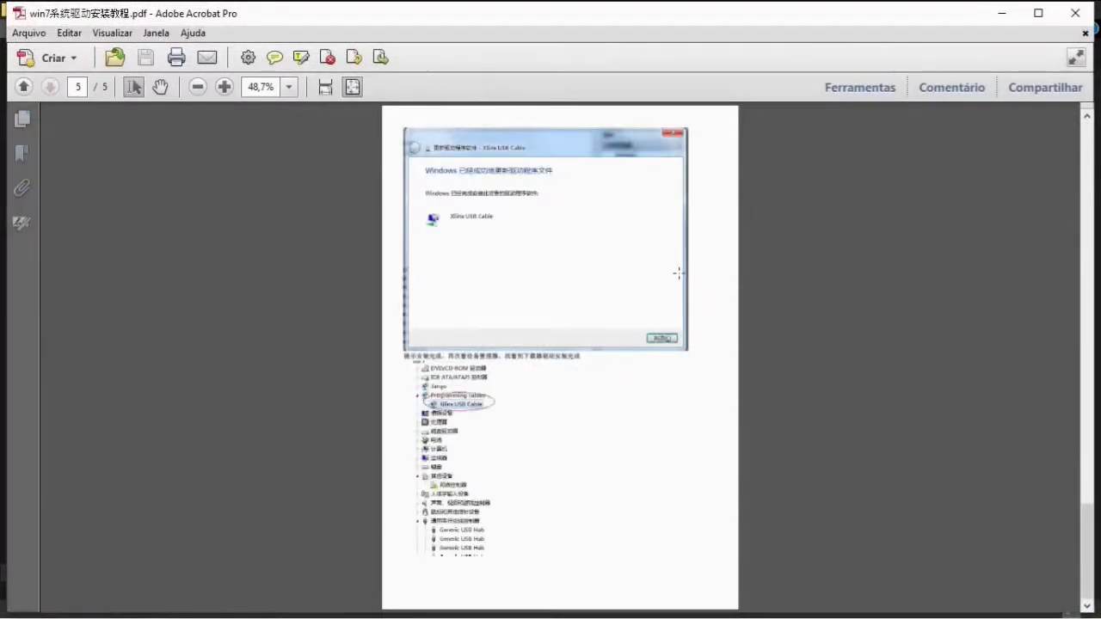
{"action": "key", "text": "Home"}
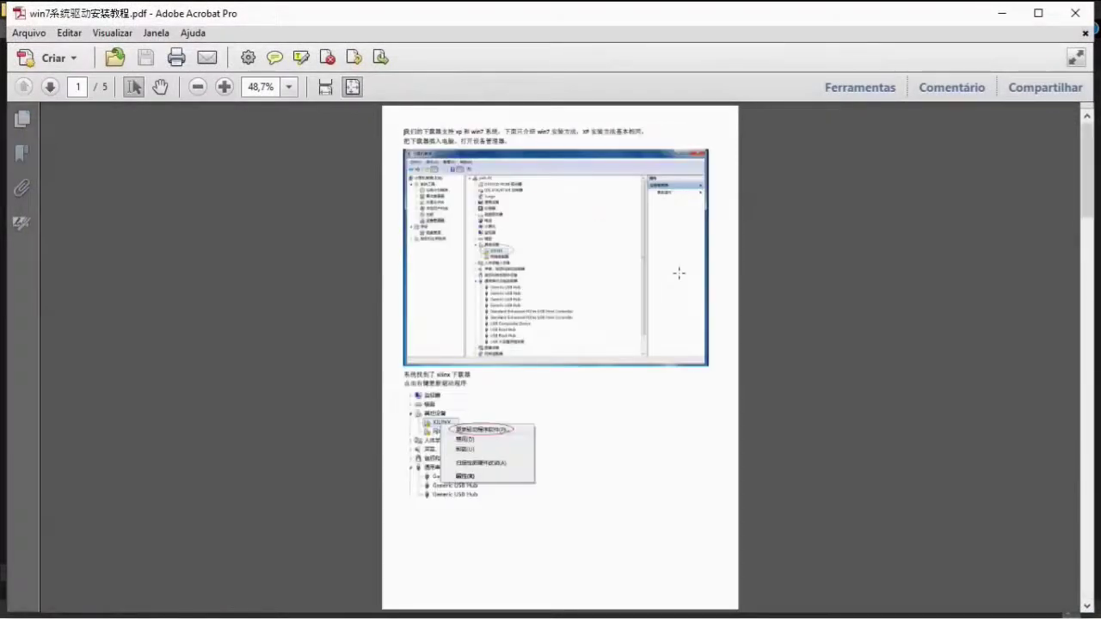
{"action": "left_click", "coordinate": [1076, 12]}
- Open xp系统驱动安装教程.pdf, skim its first pages on driver installation, and close it
{"action": "left_click", "coordinate": [347, 154]}
{"action": "double_click", "coordinate": [347, 154]}
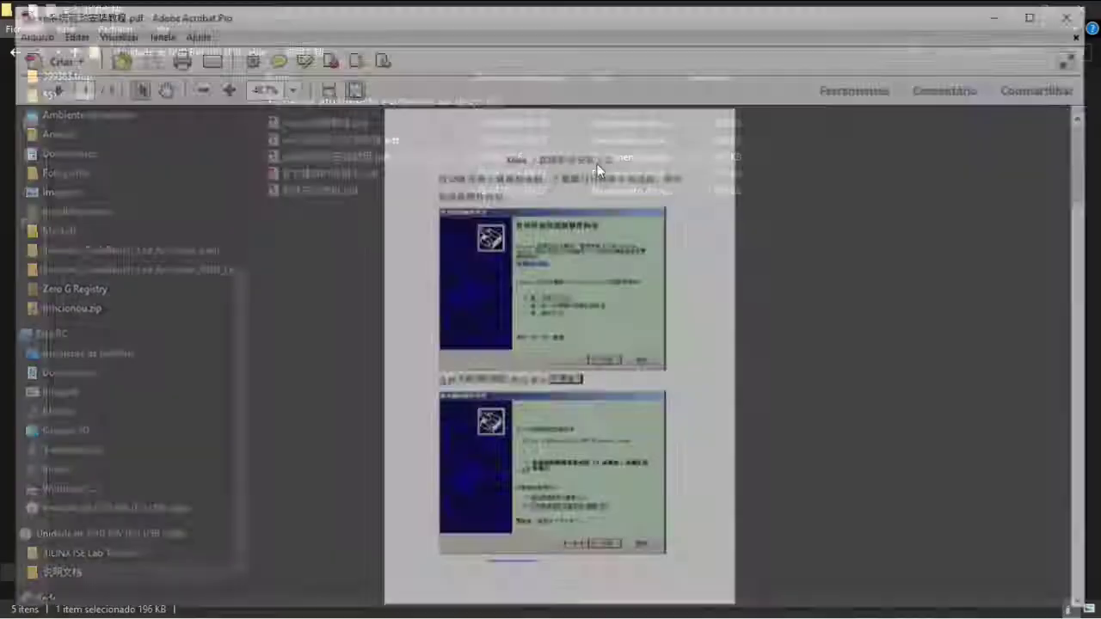
{"action": "scroll", "coordinate": [618, 188], "scroll_direction": "down", "scroll_amount": 3}
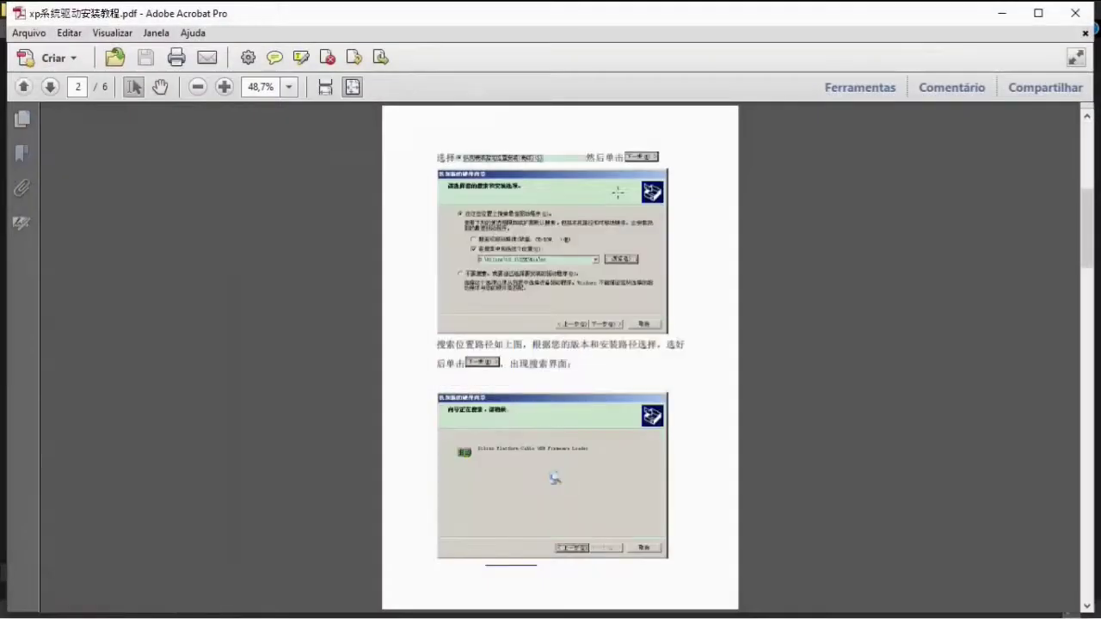
{"action": "scroll", "coordinate": [618, 194], "scroll_direction": "up", "scroll_amount": 4}
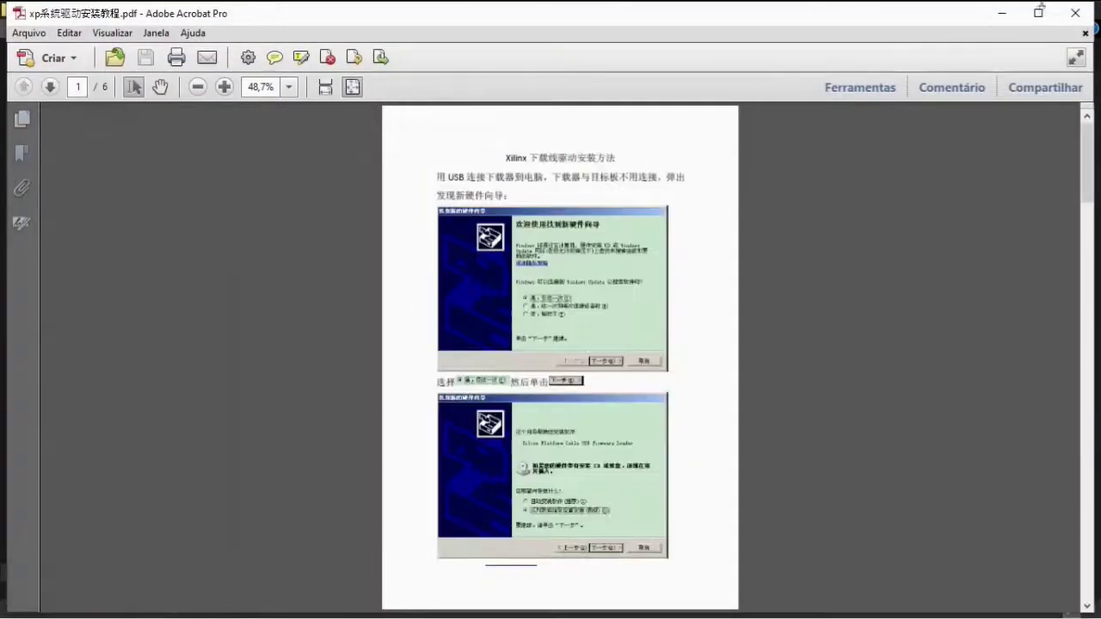
{"action": "left_click", "coordinate": [1073, 24]}
- Open 官方提供的说明书.pdf, skim the Platform Cable USB specification, and close it
{"action": "double_click", "coordinate": [421, 176]}
{"action": "scroll", "coordinate": [705, 290], "scroll_direction": "down", "scroll_amount": 9}
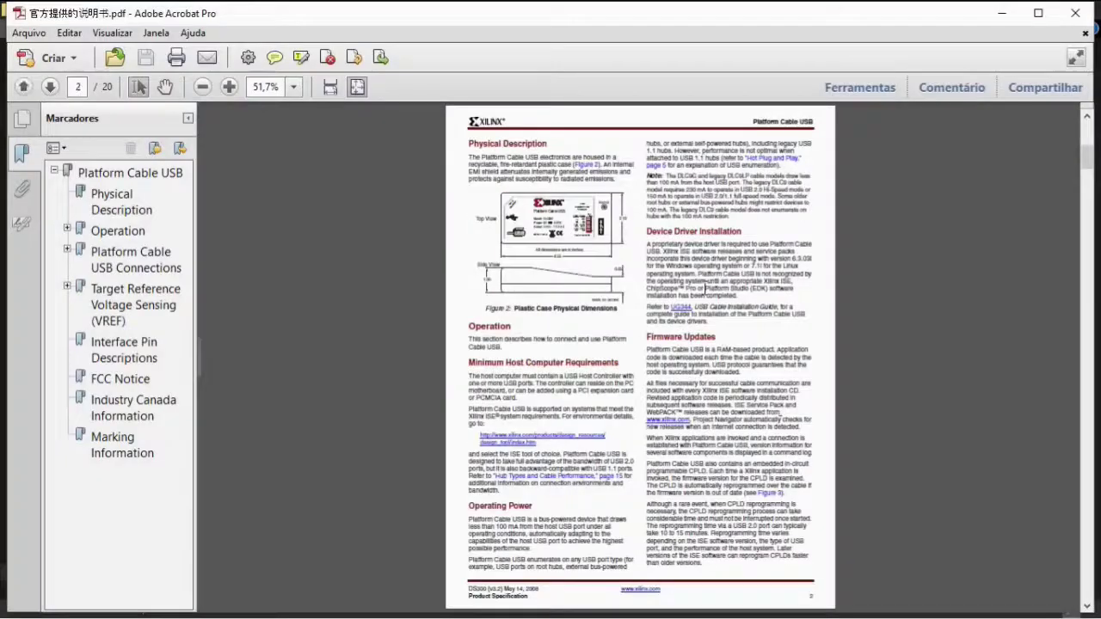
{"action": "scroll", "coordinate": [704, 289], "scroll_direction": "up", "scroll_amount": 9}
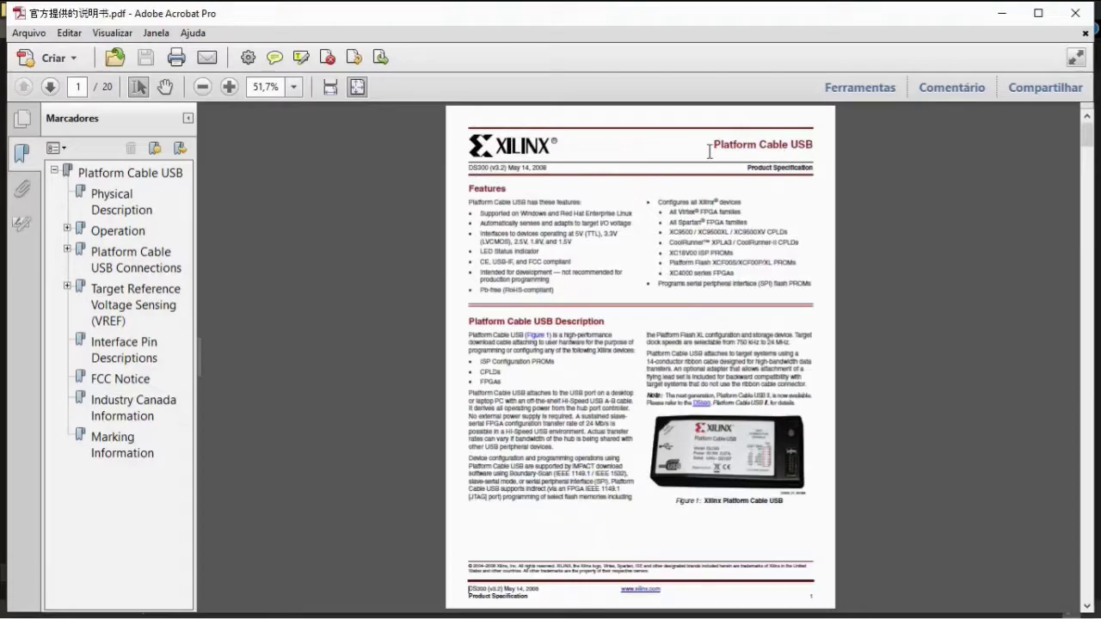
{"action": "left_click", "coordinate": [1075, 13]}
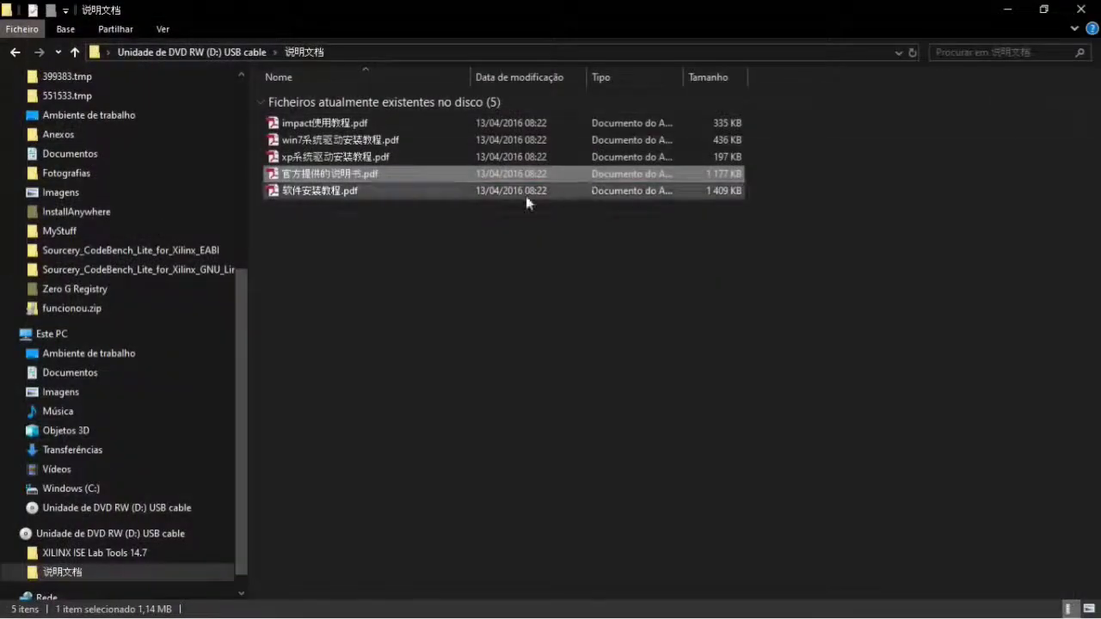
- Open 软件安装教程.pdf, skim the ISE Design Suite installation and license pages, go back to its first page, and close it
{"action": "double_click", "coordinate": [363, 191]}
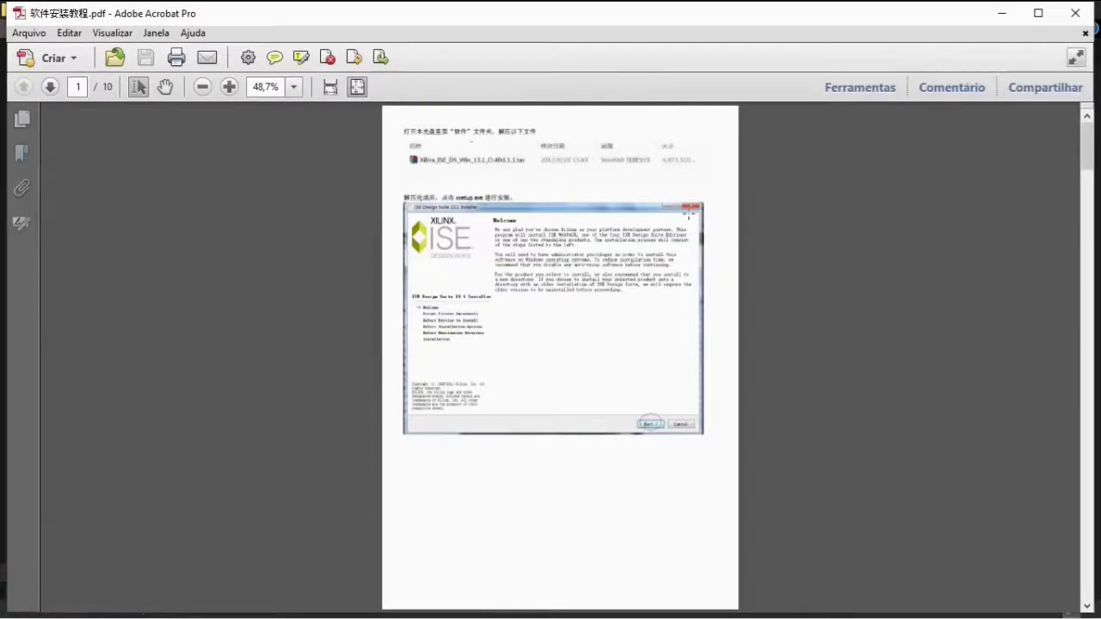
{"action": "scroll", "coordinate": [689, 215], "scroll_direction": "down", "scroll_amount": 15}
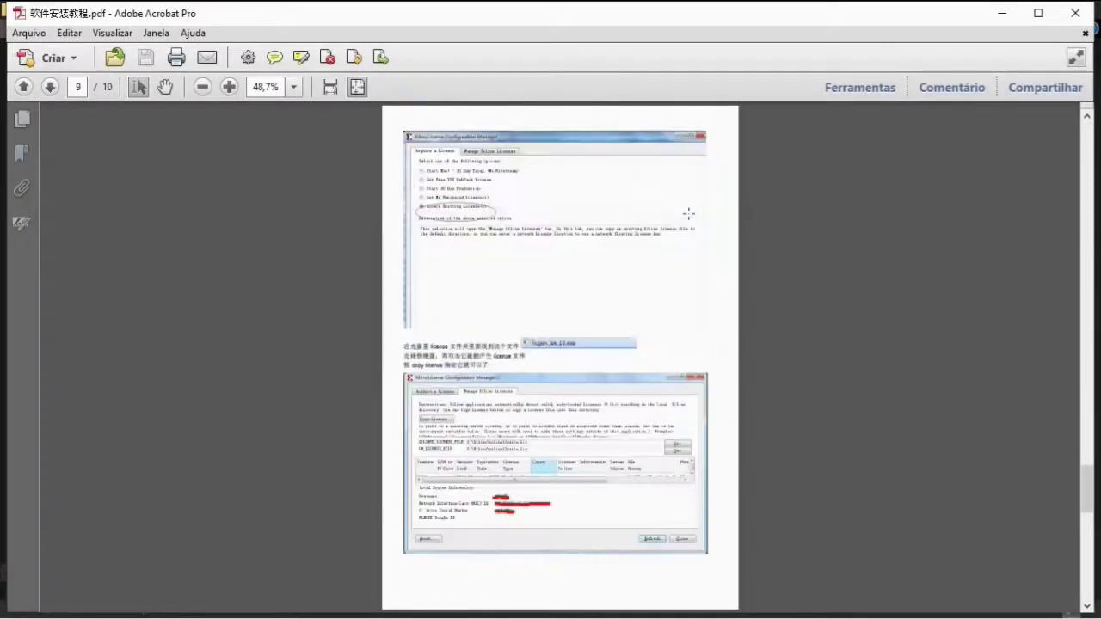
{"action": "scroll", "coordinate": [689, 214], "scroll_direction": "up", "scroll_amount": 2}
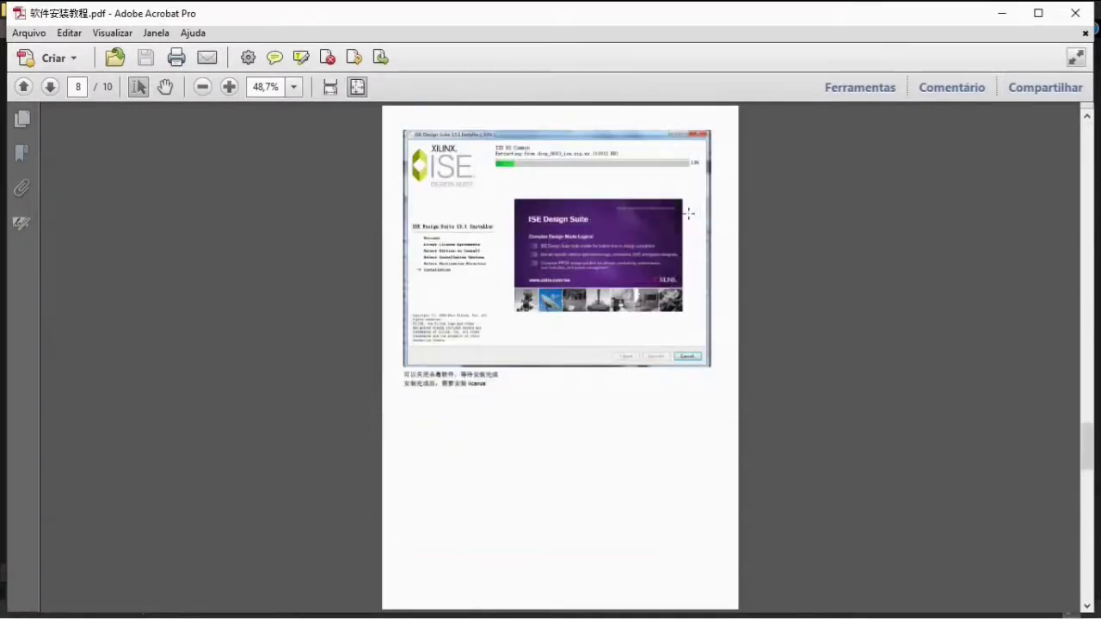
{"action": "scroll", "coordinate": [688, 213], "scroll_direction": "up", "scroll_amount": 12}
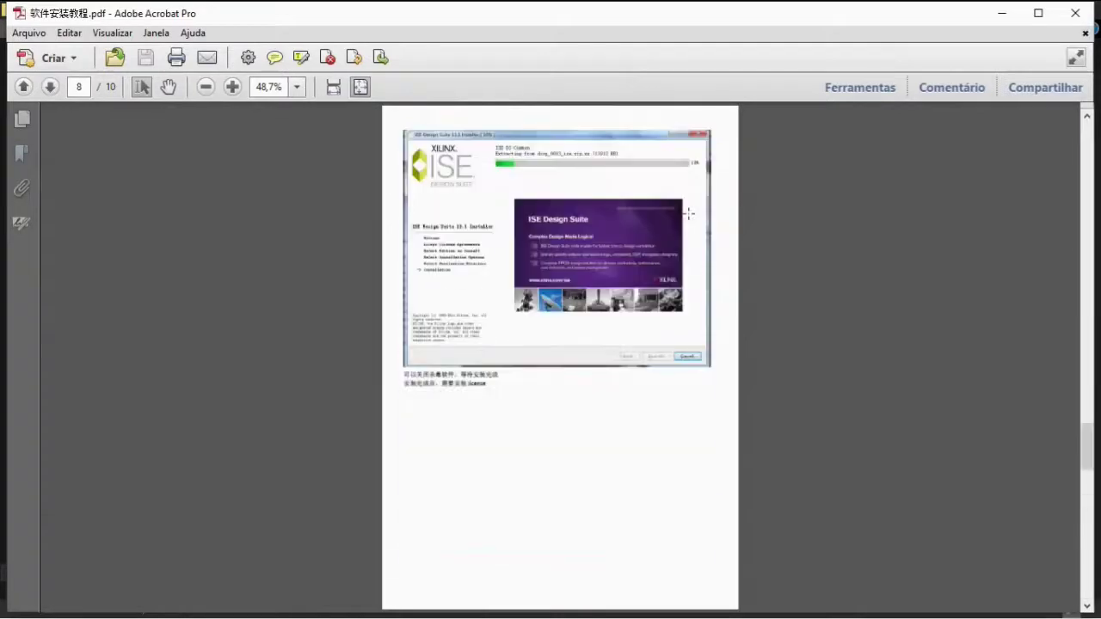
{"action": "scroll", "coordinate": [688, 213], "scroll_direction": "up", "scroll_amount": 3}
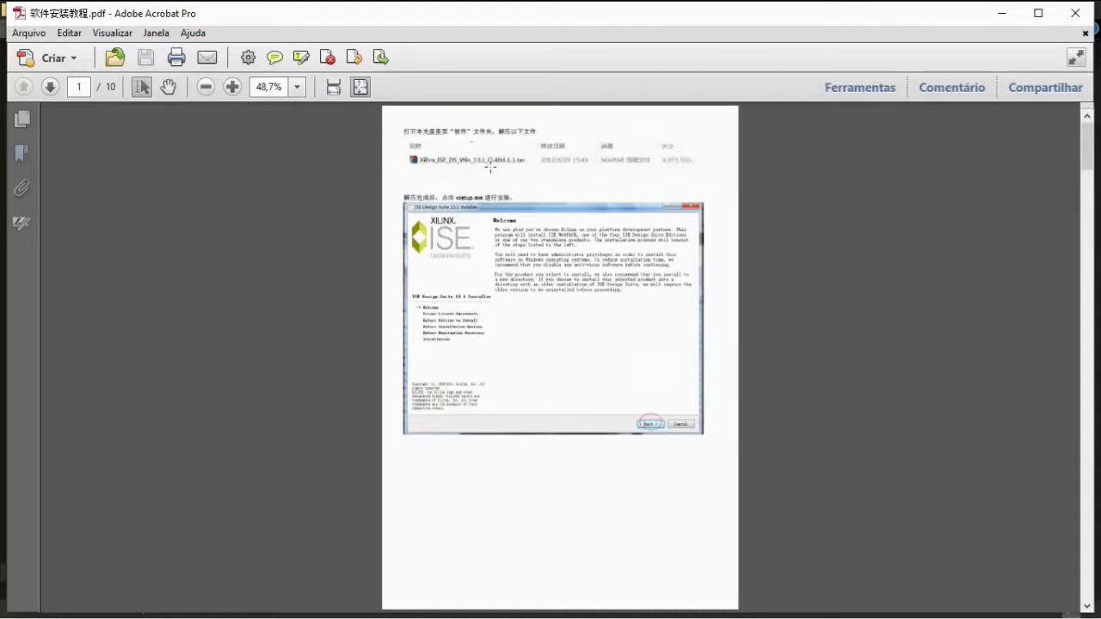
{"action": "left_click", "coordinate": [1075, 12]}
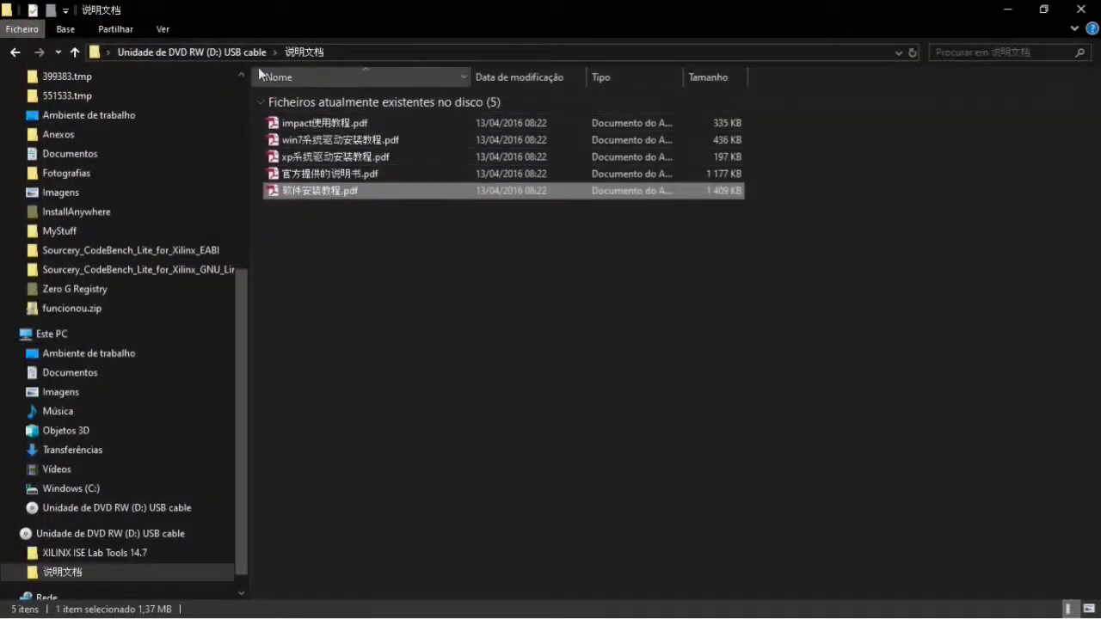
- Go back to the disc's root, check the XILINX ISE Lab Tools 14.7 folder, and reopen Xilinx_cable说明.pdf
{"action": "left_click", "coordinate": [219, 53]}
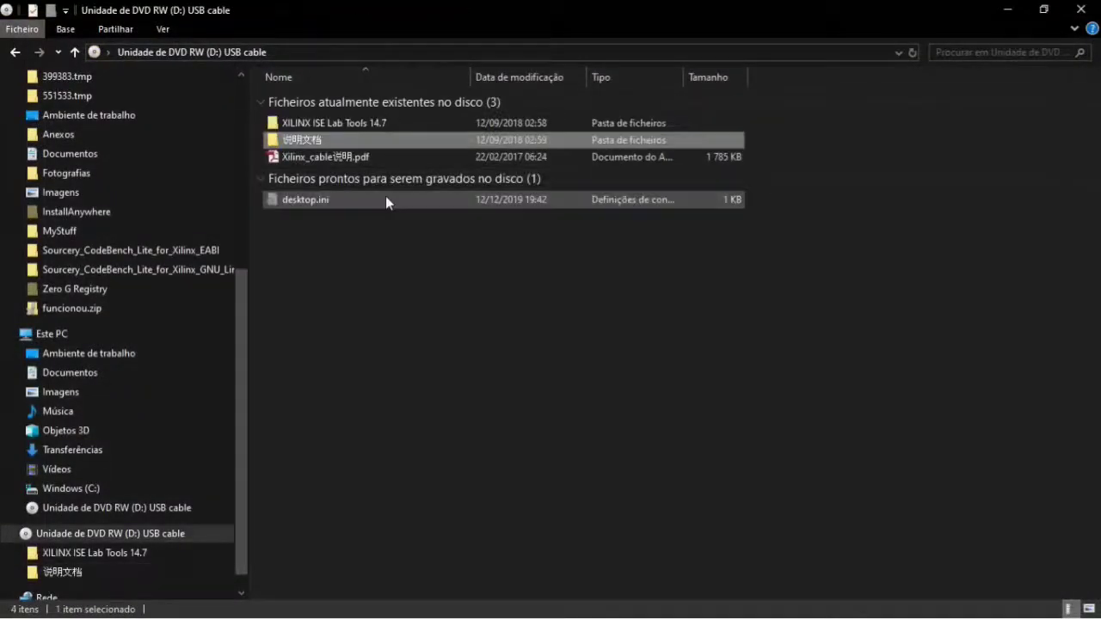
{"action": "double_click", "coordinate": [336, 123]}
{"action": "double_click", "coordinate": [331, 141]}
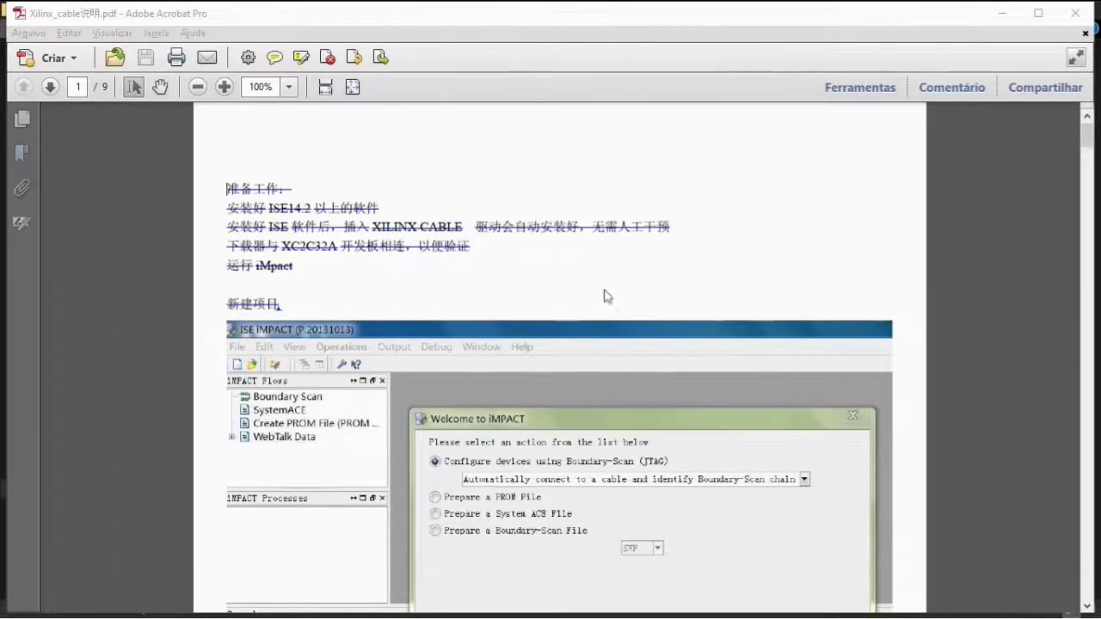
- Open Device Manager and expand the USB controllers category to check which USB devices are listed
{"action": "mouse_move", "coordinate": [599, 234]}
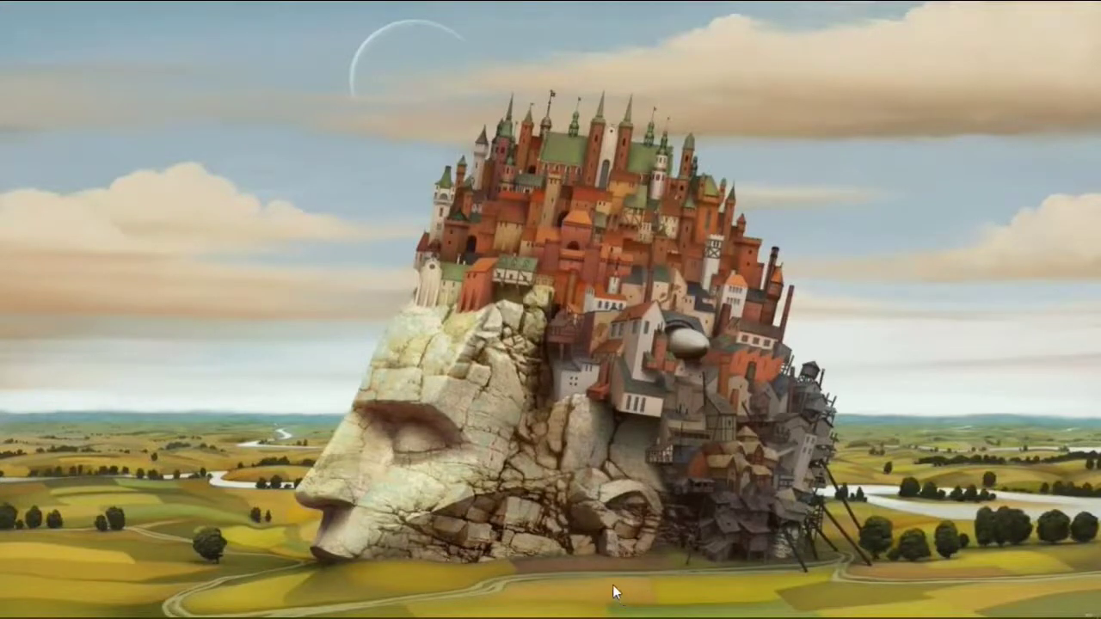
{"action": "mouse_move", "coordinate": [533, 616]}
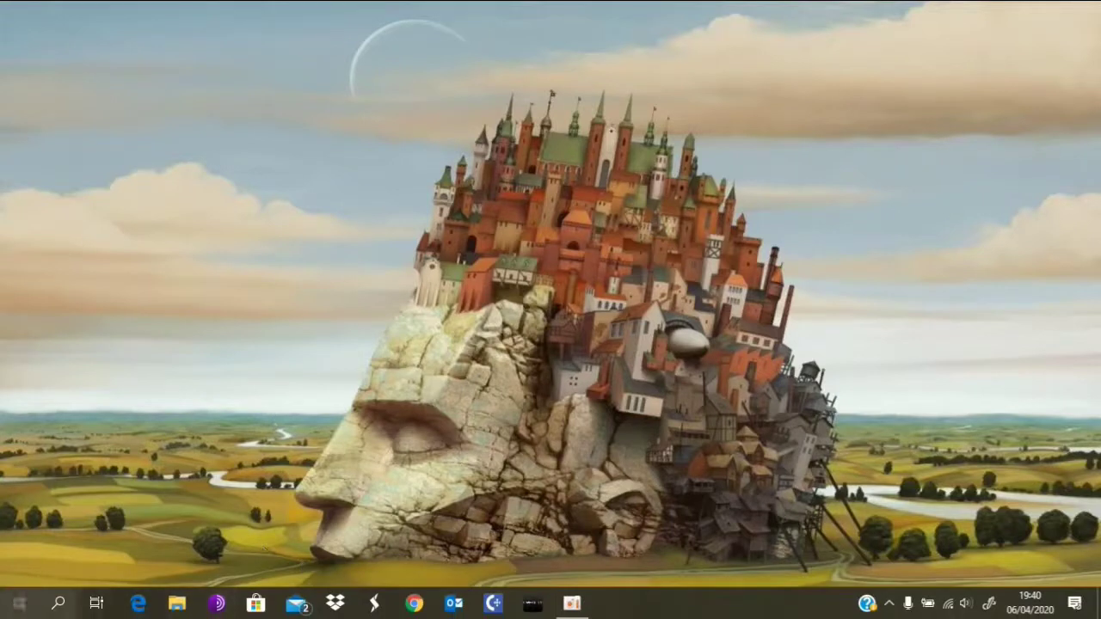
{"action": "right_click", "coordinate": [21, 606]}
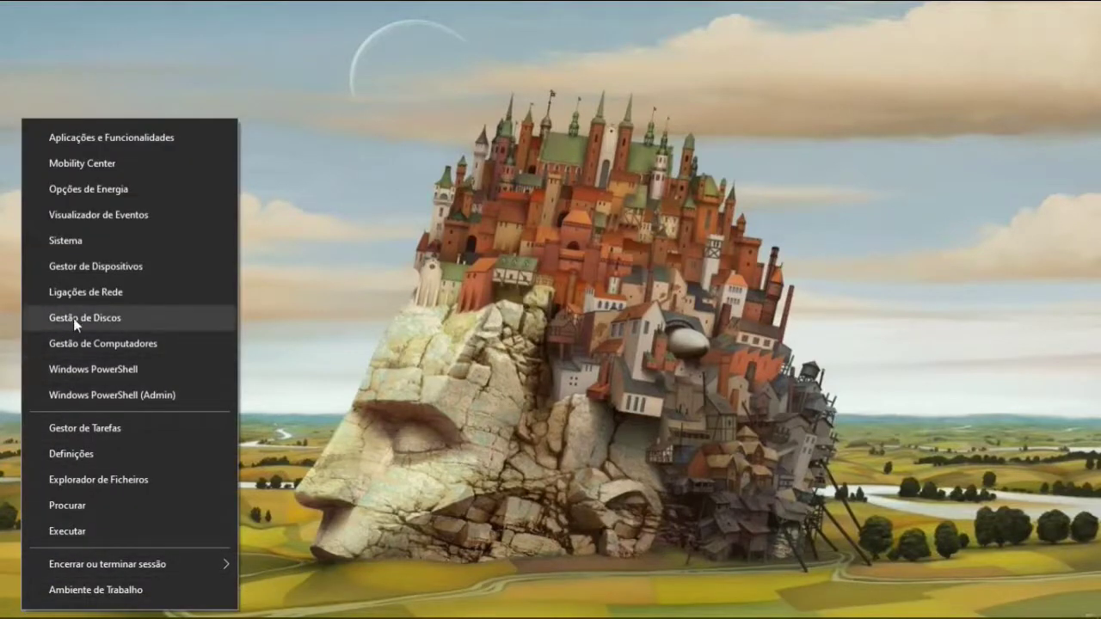
{"action": "left_click", "coordinate": [78, 268]}
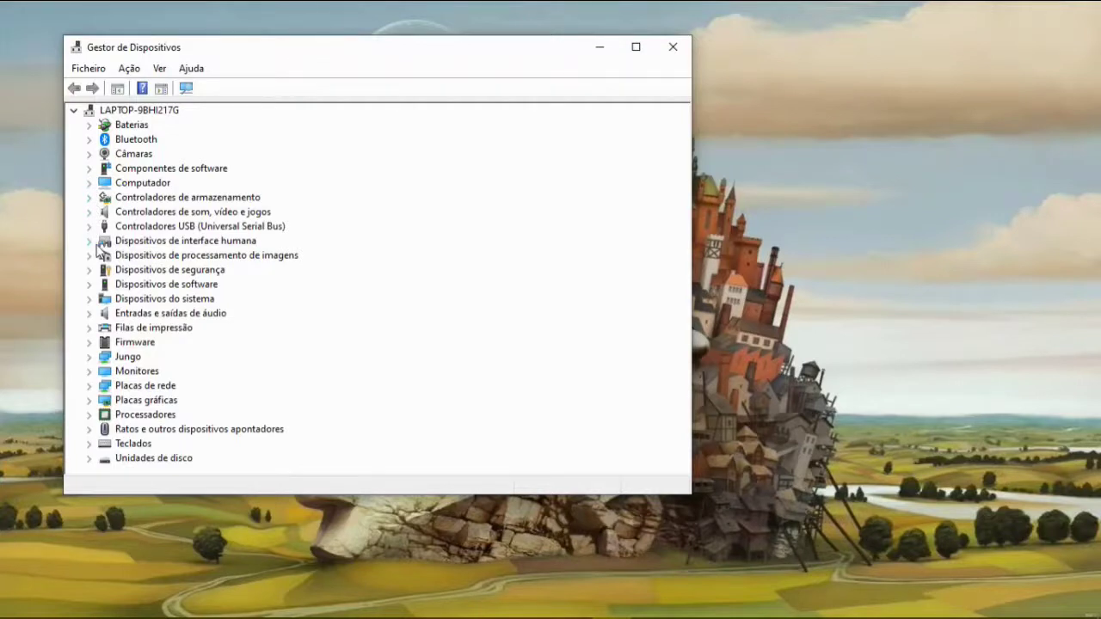
{"action": "left_click", "coordinate": [90, 227]}
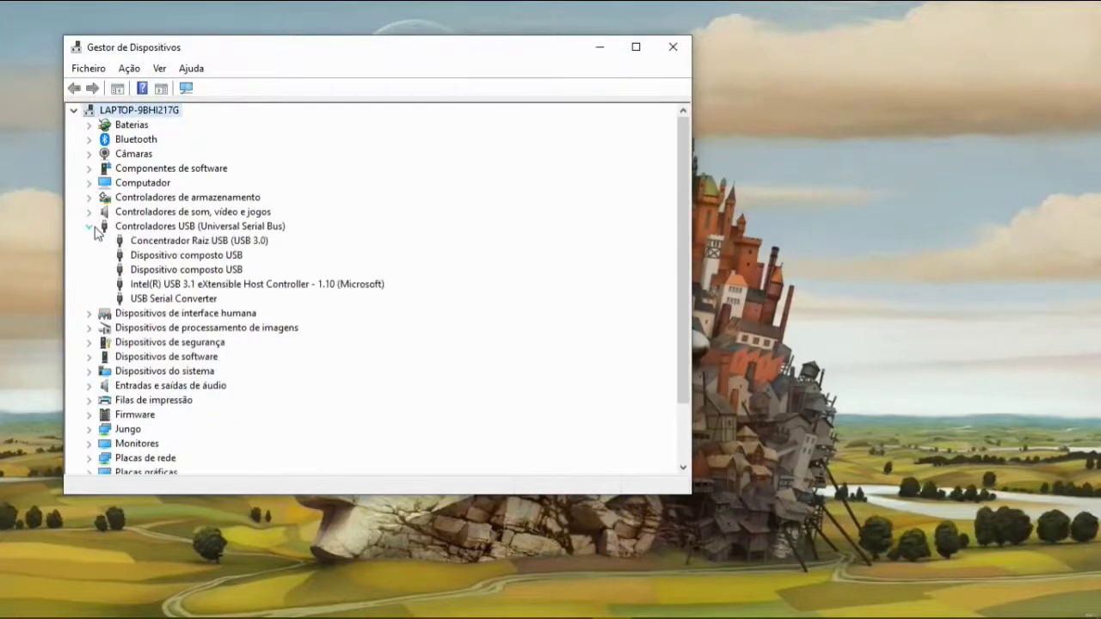
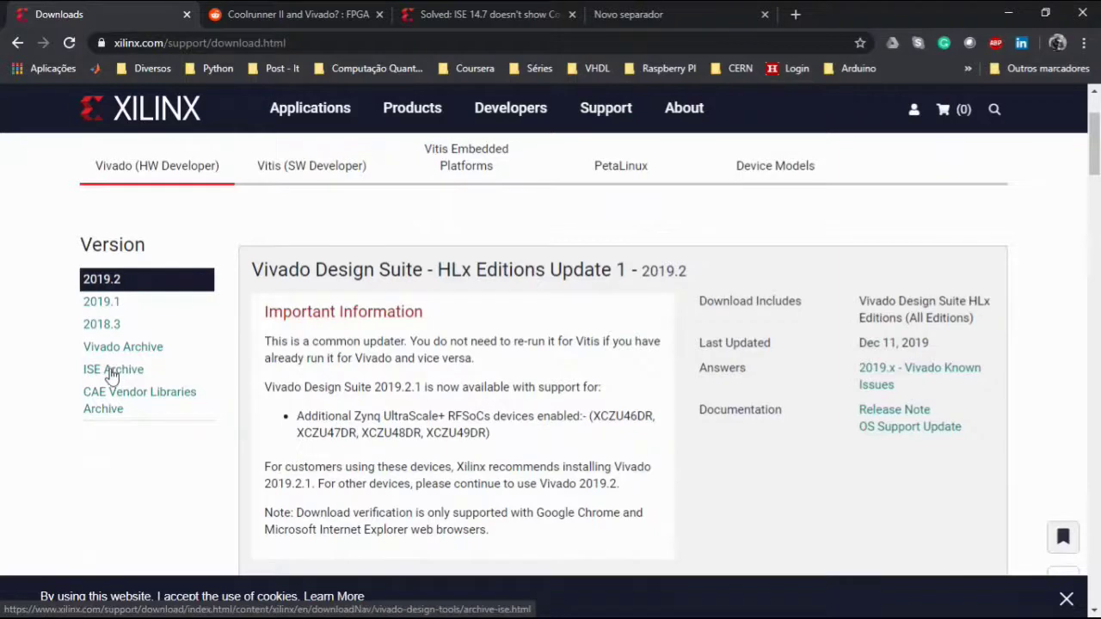
- In Chrome, open the ISE Archive on the Xilinx downloads page and look through the listed versions
{"action": "scroll", "coordinate": [500, 378], "scroll_direction": "down", "scroll_amount": 2}
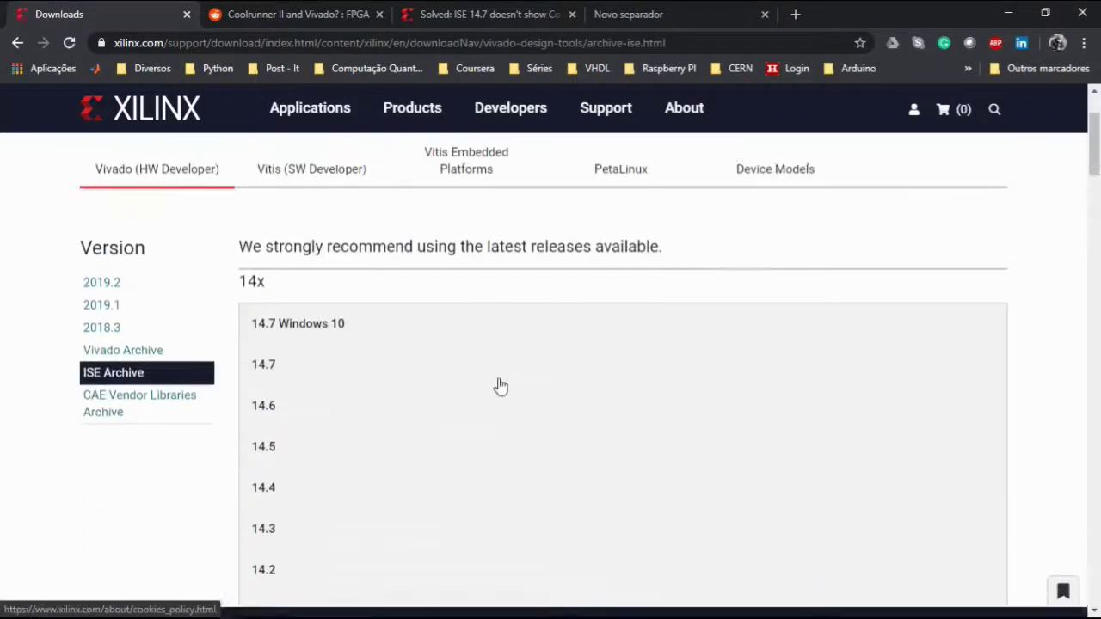
{"action": "scroll", "coordinate": [425, 367], "scroll_direction": "down", "scroll_amount": 5}
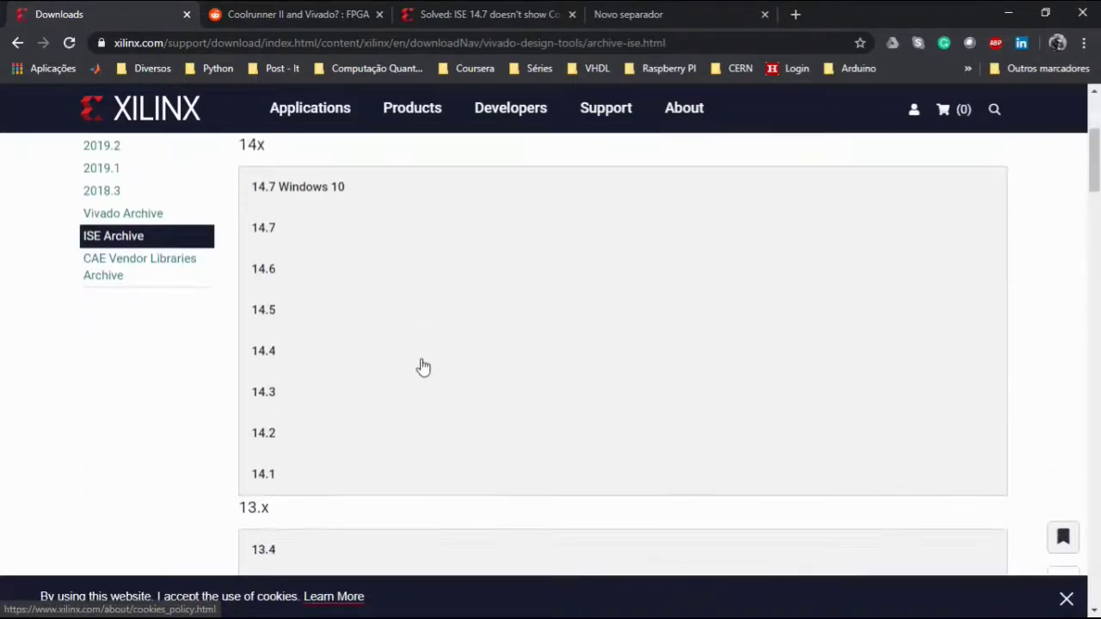
{"action": "scroll", "coordinate": [421, 366], "scroll_direction": "up", "scroll_amount": 6}
{"action": "scroll", "coordinate": [472, 361], "scroll_direction": "down", "scroll_amount": 10}
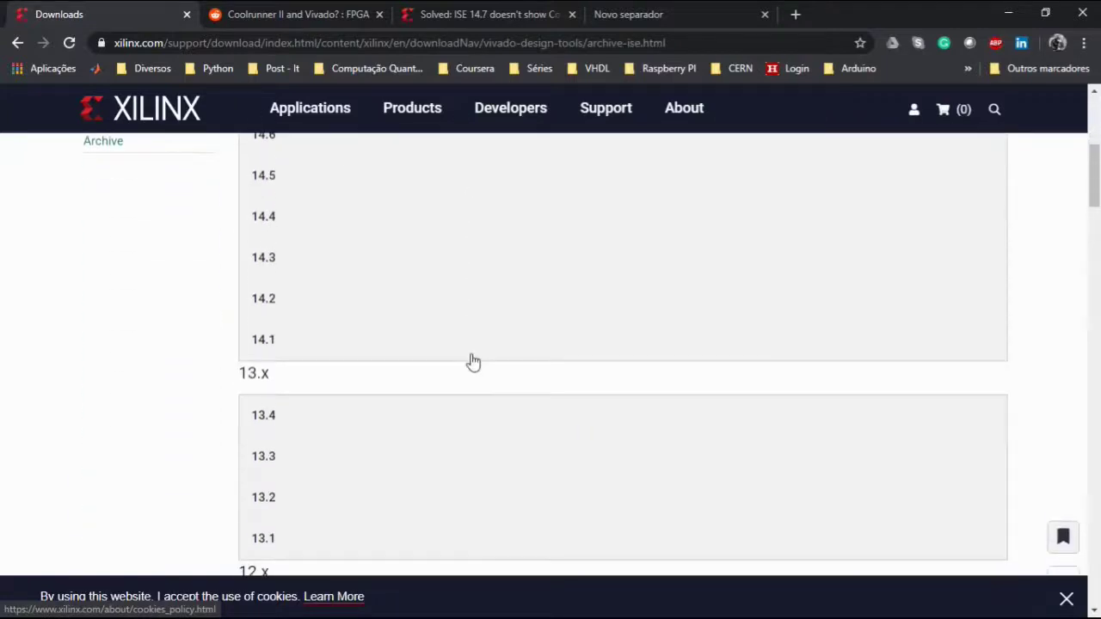
{"action": "scroll", "coordinate": [466, 373], "scroll_direction": "up", "scroll_amount": 8}
{"action": "scroll", "coordinate": [465, 374], "scroll_direction": "up", "scroll_amount": 2}
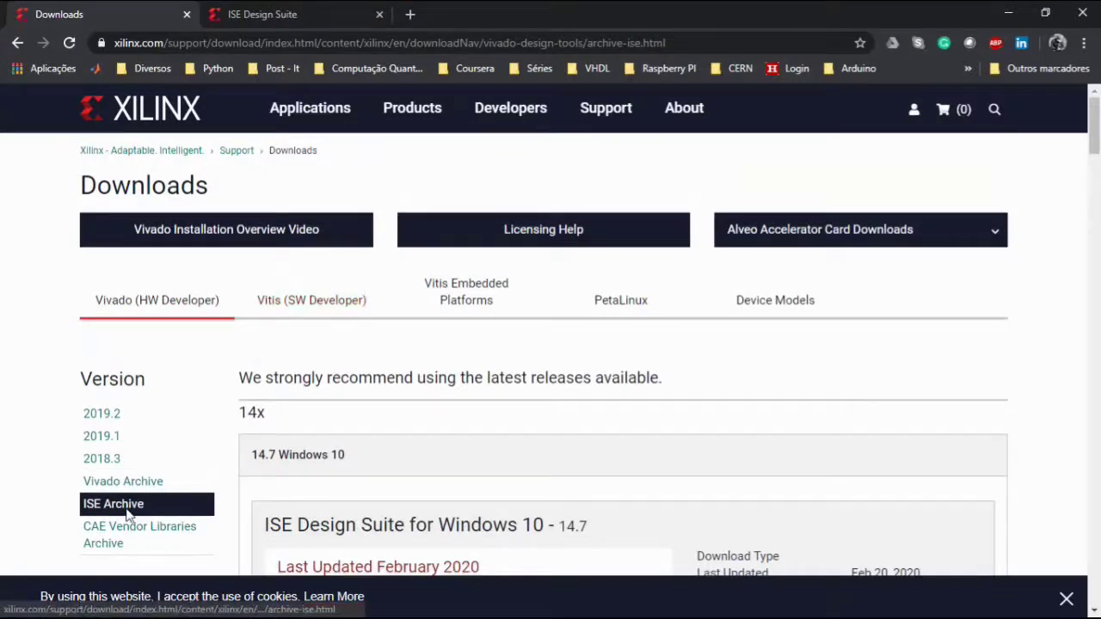
- Examine the 14.7 Windows 10 entry in the ISE Archive, including its supported devices, download file and license information
{"action": "scroll", "coordinate": [401, 406], "scroll_direction": "down", "scroll_amount": 2}
{"action": "scroll", "coordinate": [323, 301], "scroll_direction": "down", "scroll_amount": 7}
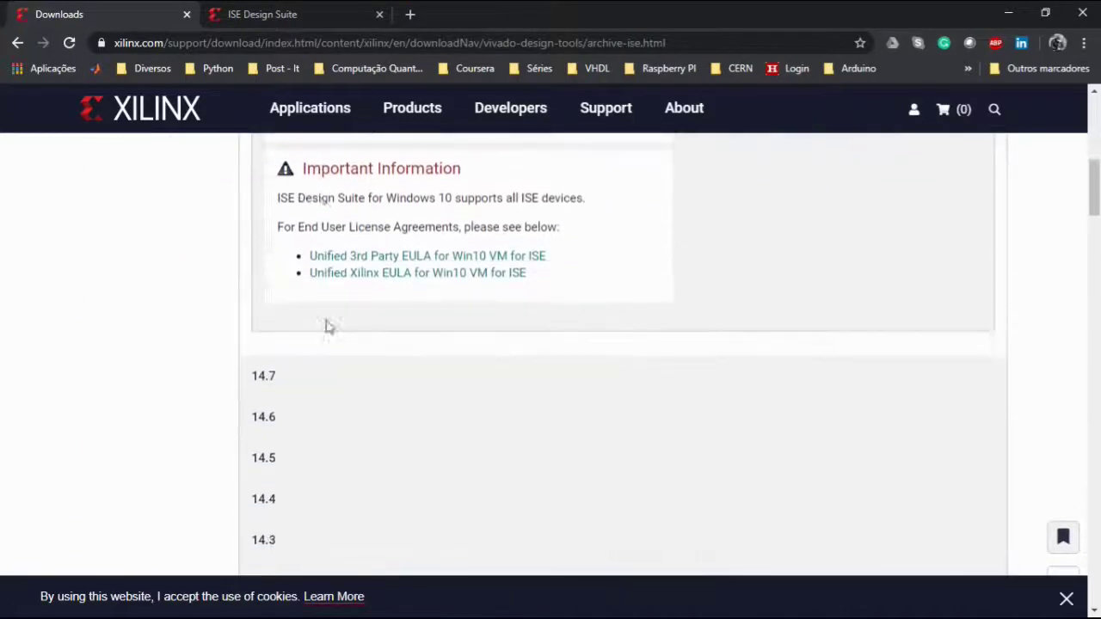
{"action": "scroll", "coordinate": [327, 327], "scroll_direction": "up", "scroll_amount": 1}
{"action": "scroll", "coordinate": [328, 329], "scroll_direction": "up", "scroll_amount": 6}
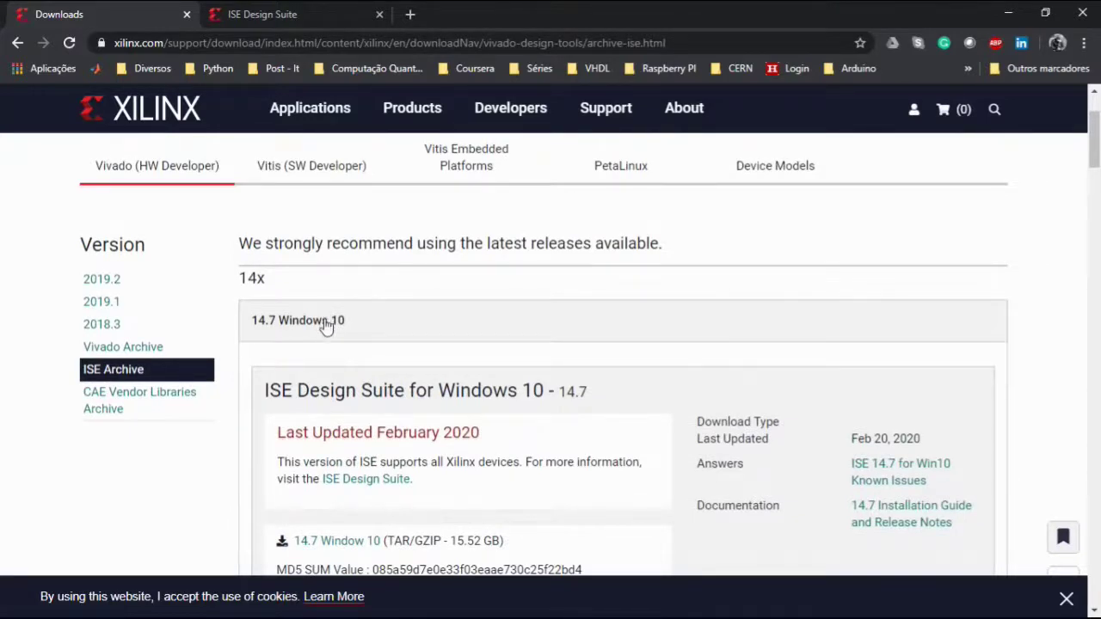
{"action": "scroll", "coordinate": [323, 325], "scroll_direction": "down", "scroll_amount": 2}
{"action": "scroll", "coordinate": [317, 327], "scroll_direction": "up", "scroll_amount": 2}
{"action": "scroll", "coordinate": [359, 334], "scroll_direction": "down", "scroll_amount": 2}
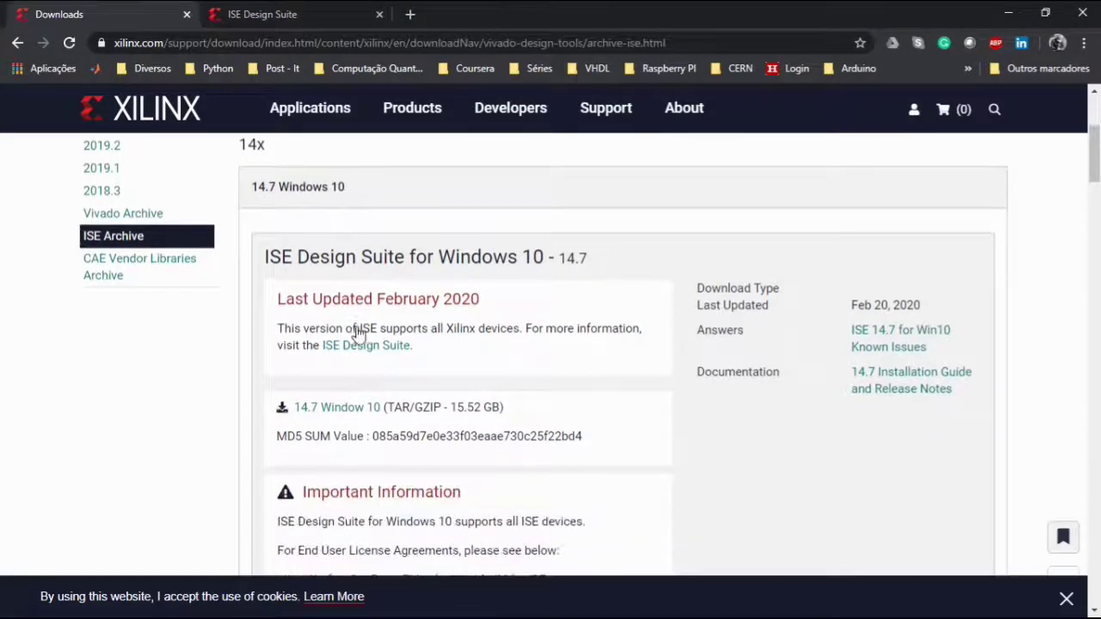
{"action": "scroll", "coordinate": [358, 333], "scroll_direction": "down", "scroll_amount": 4}
{"action": "scroll", "coordinate": [358, 335], "scroll_direction": "up", "scroll_amount": 5}
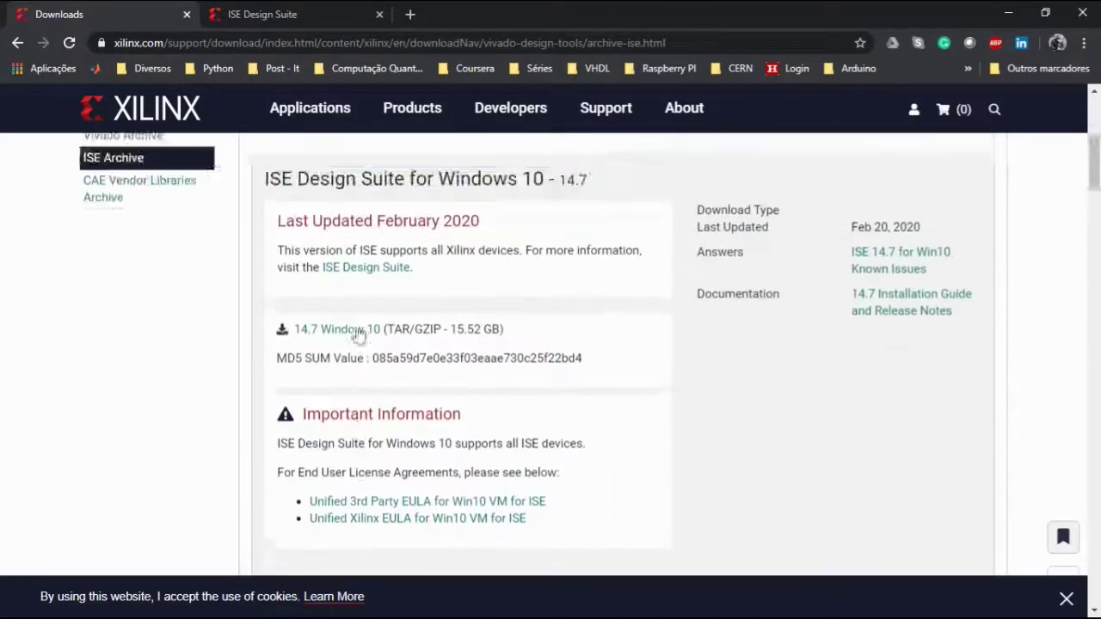
{"action": "scroll", "coordinate": [359, 335], "scroll_direction": "down", "scroll_amount": 1}
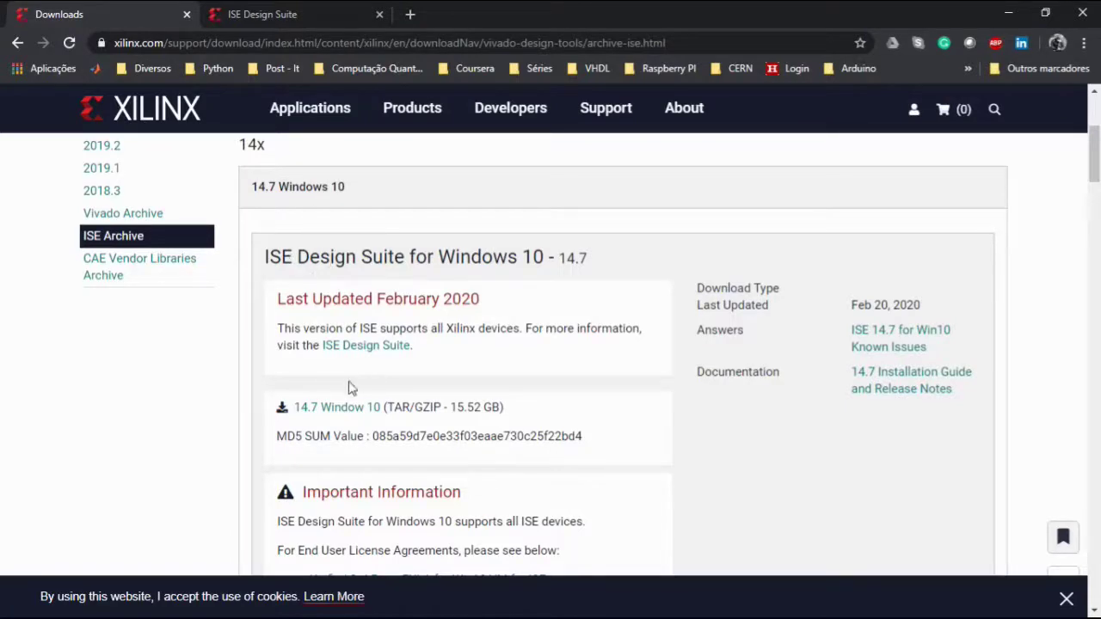
- Expand version 14.5 in the ISE Archive and request its Full Installer for Windows, going on to the Xilinx sign-in page
{"action": "left_click", "coordinate": [269, 412]}
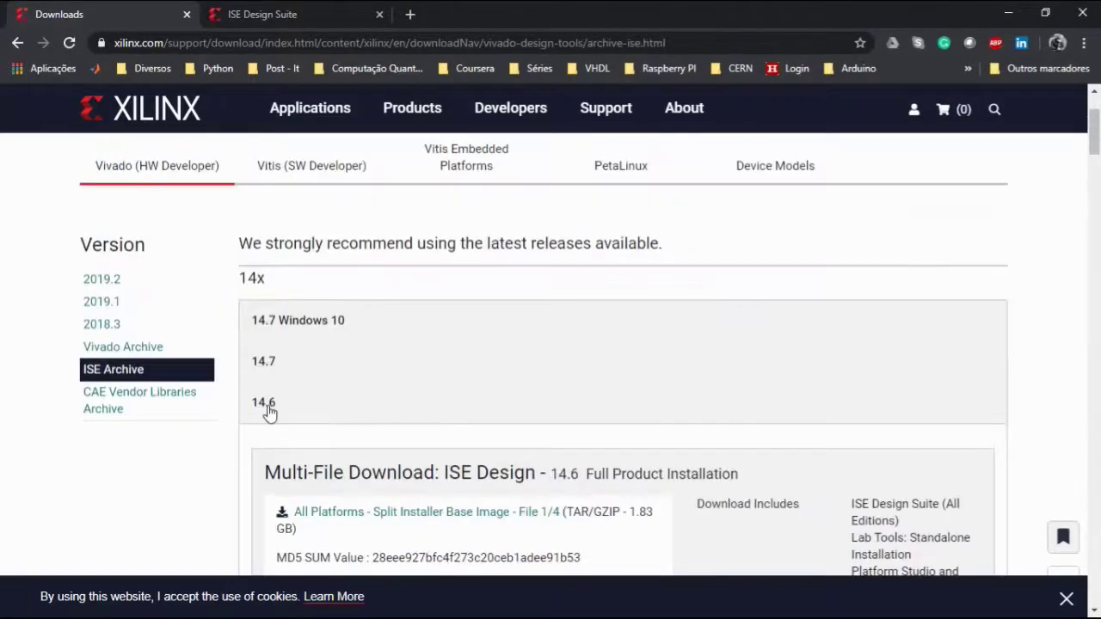
{"action": "left_click", "coordinate": [272, 406]}
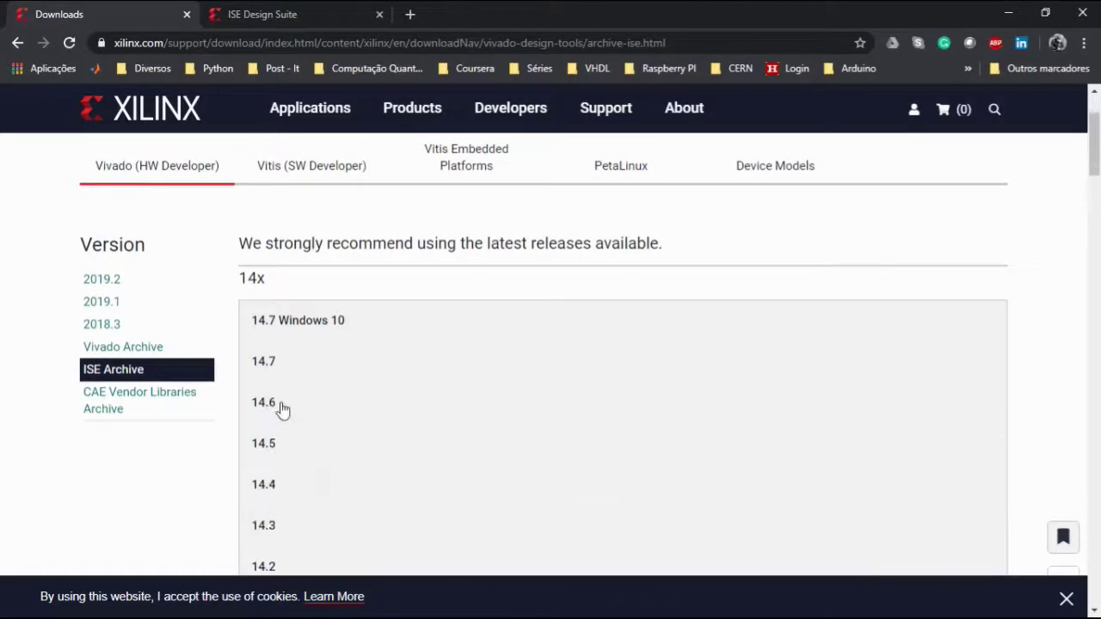
{"action": "left_click", "coordinate": [291, 447]}
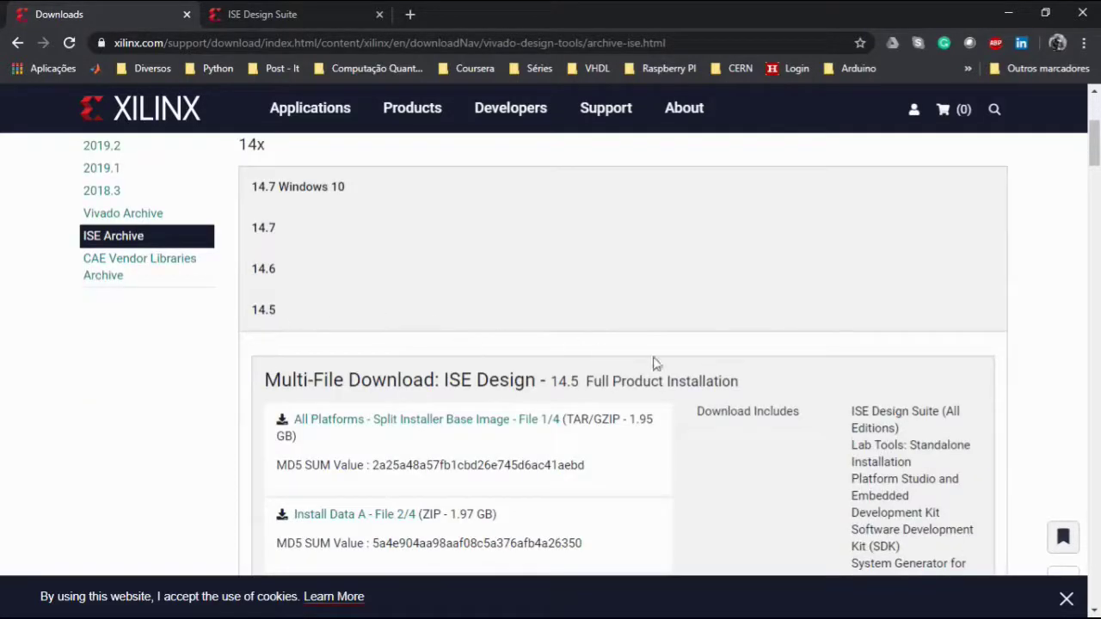
{"action": "scroll", "coordinate": [467, 369], "scroll_direction": "down", "scroll_amount": 8}
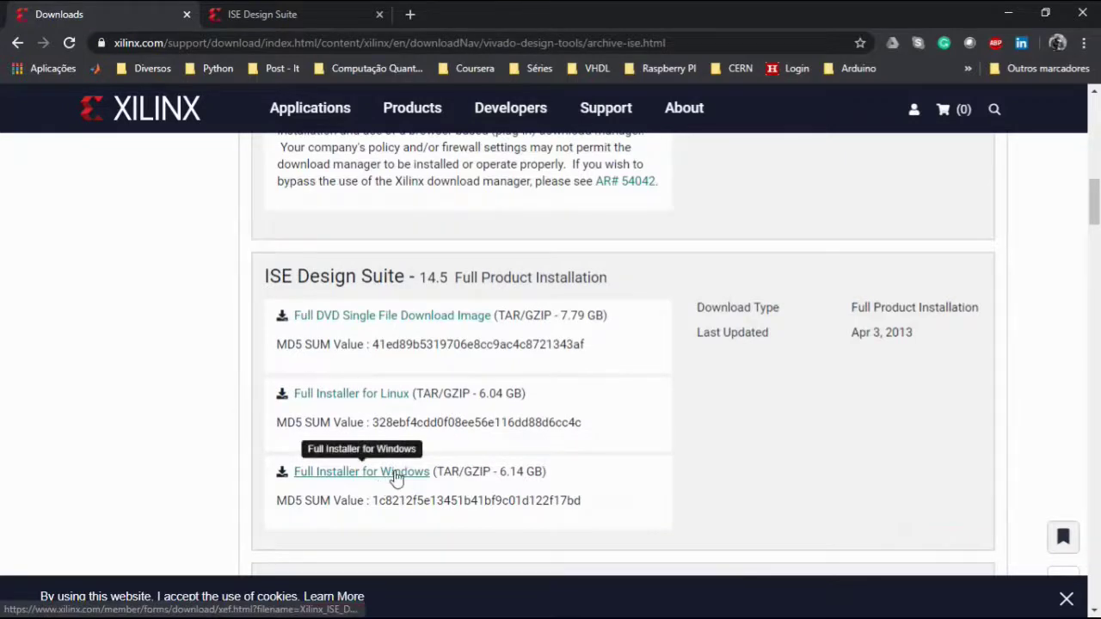
{"action": "left_click", "coordinate": [395, 475]}
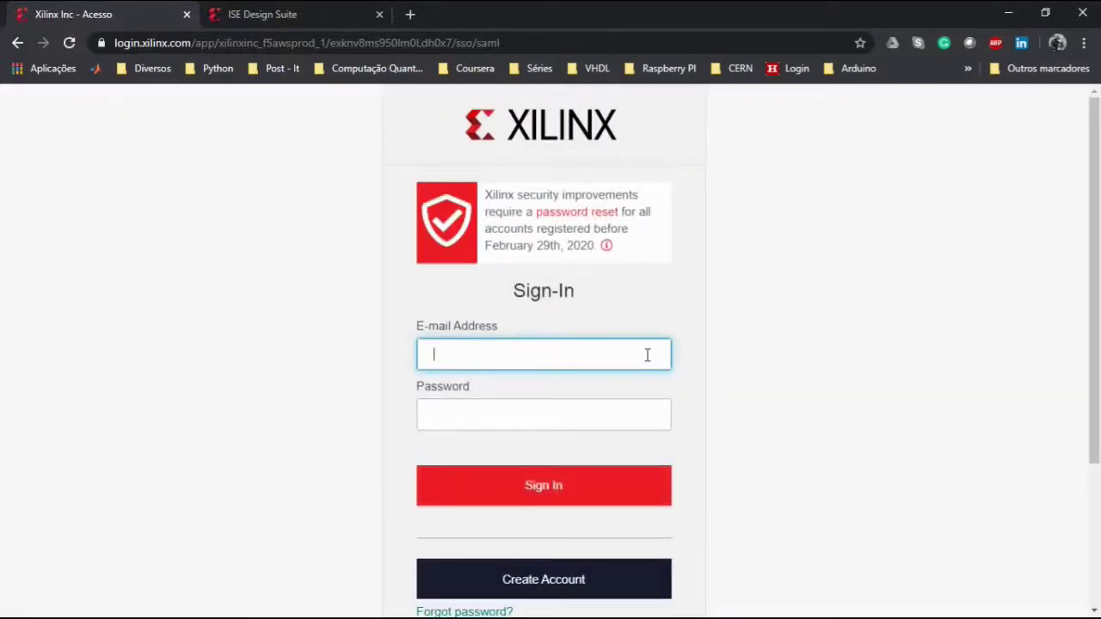
{"action": "scroll", "coordinate": [641, 379], "scroll_direction": "down", "scroll_amount": 2}
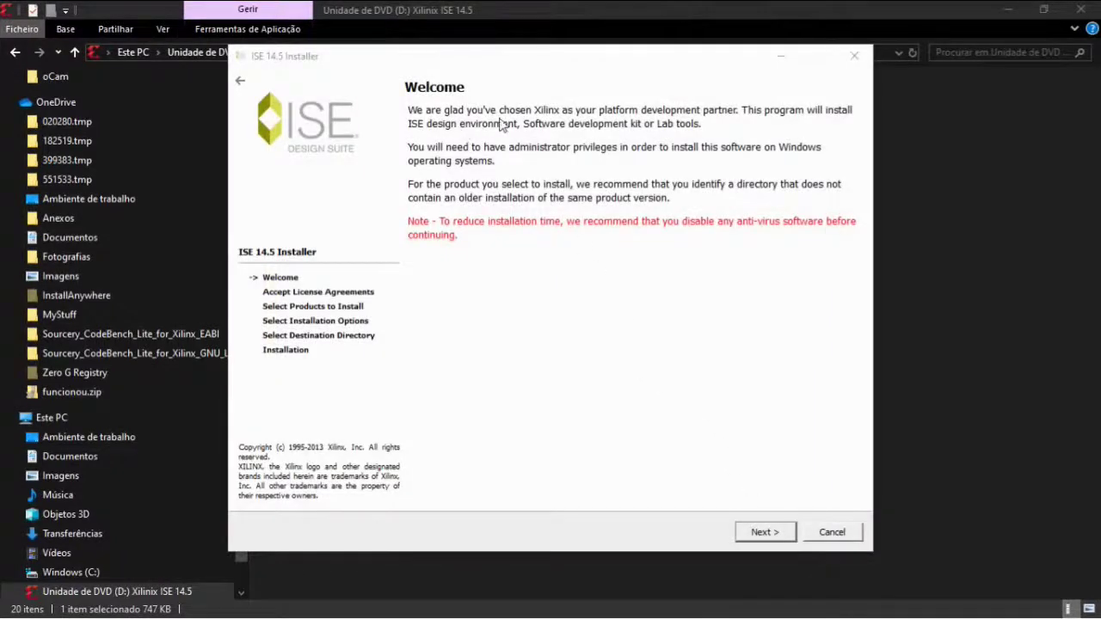
- In the ISE 14.5 Installer, go past the welcome page and accept the terms of both license agreements
{"action": "left_click", "coordinate": [766, 534]}
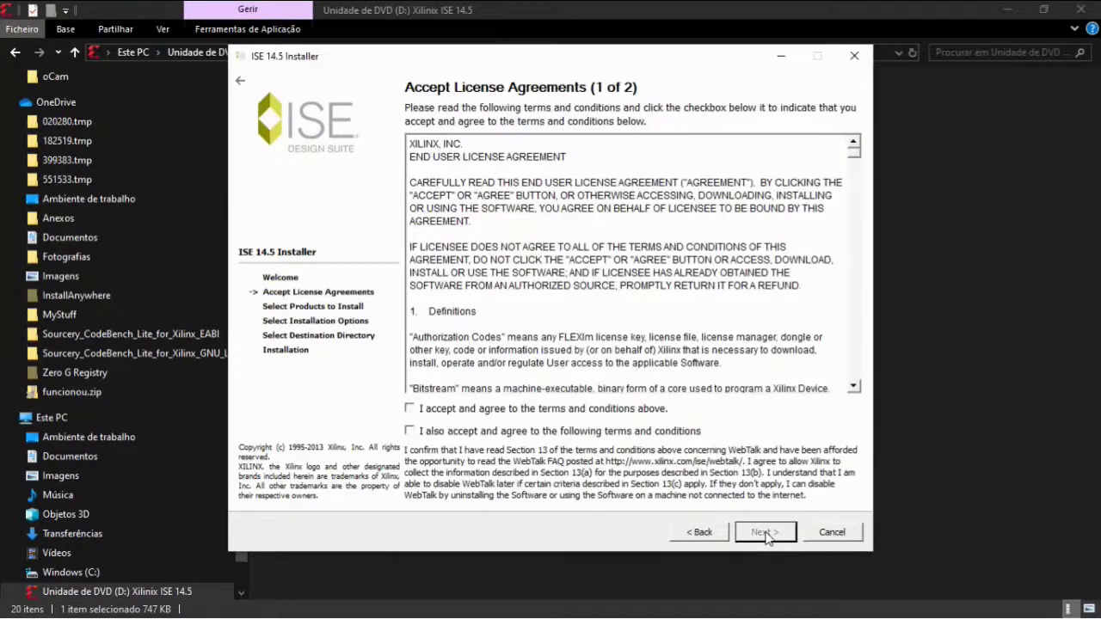
{"action": "left_click", "coordinate": [437, 408]}
{"action": "left_click", "coordinate": [436, 430]}
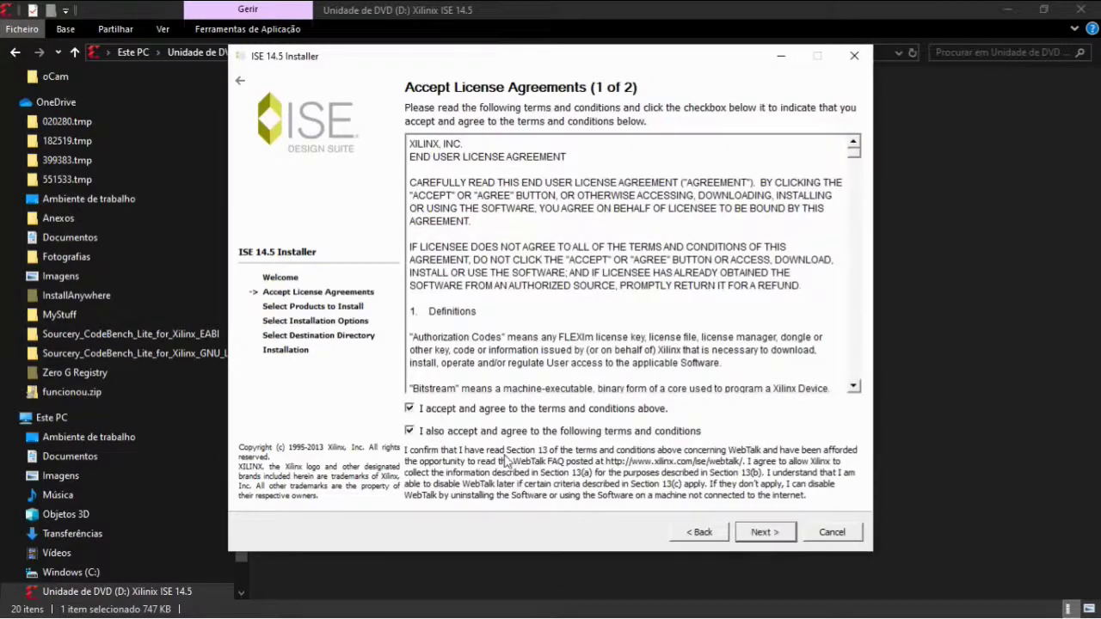
{"action": "left_click", "coordinate": [757, 537]}
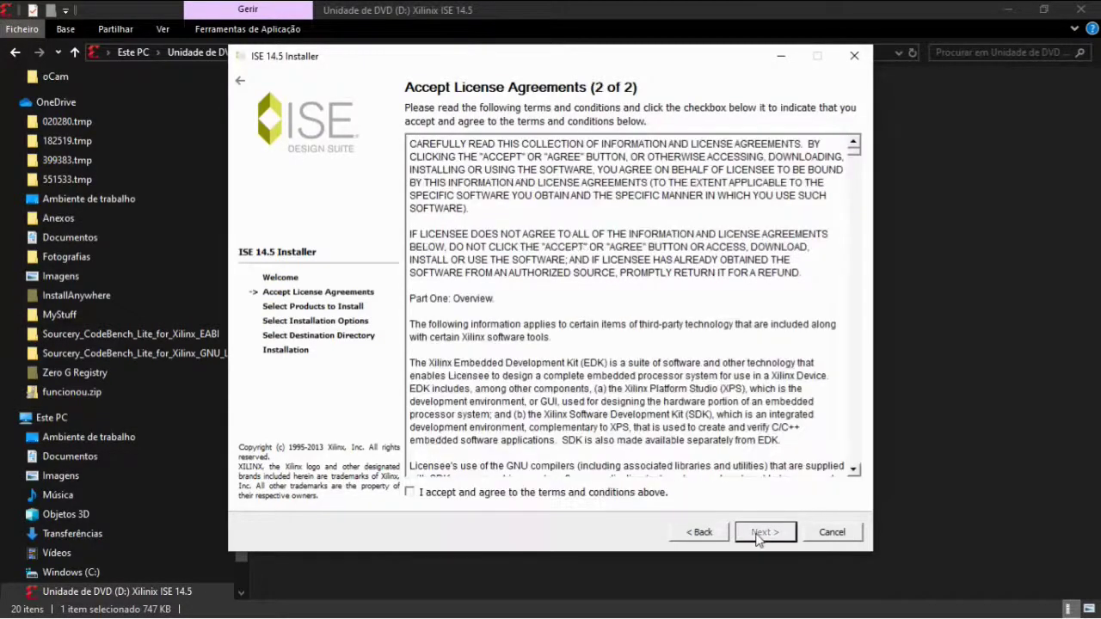
{"action": "left_click", "coordinate": [411, 493]}
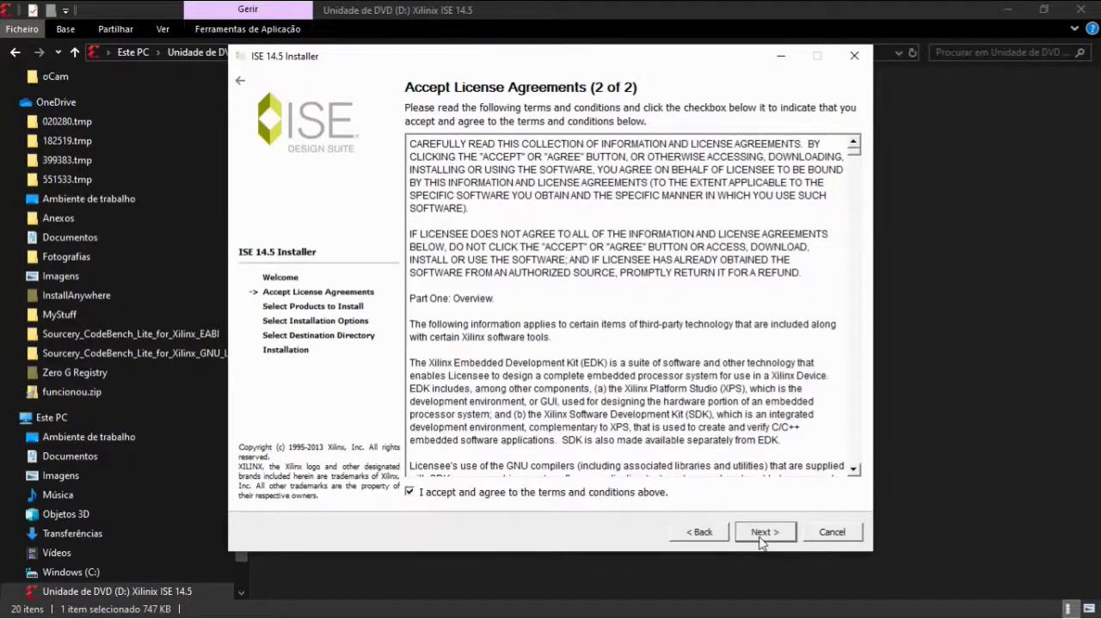
{"action": "left_click", "coordinate": [762, 536]}
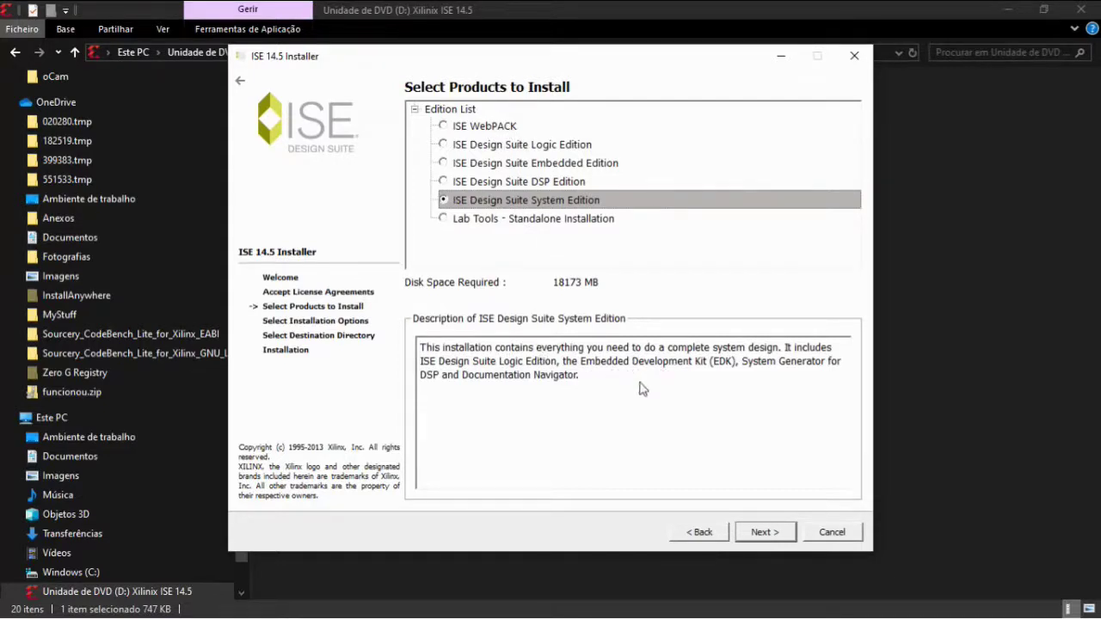
- Choose the ISE WebPACK edition, keep the default installation options and the C:\Xilinx destination, and start the installation
{"action": "left_click", "coordinate": [452, 130]}
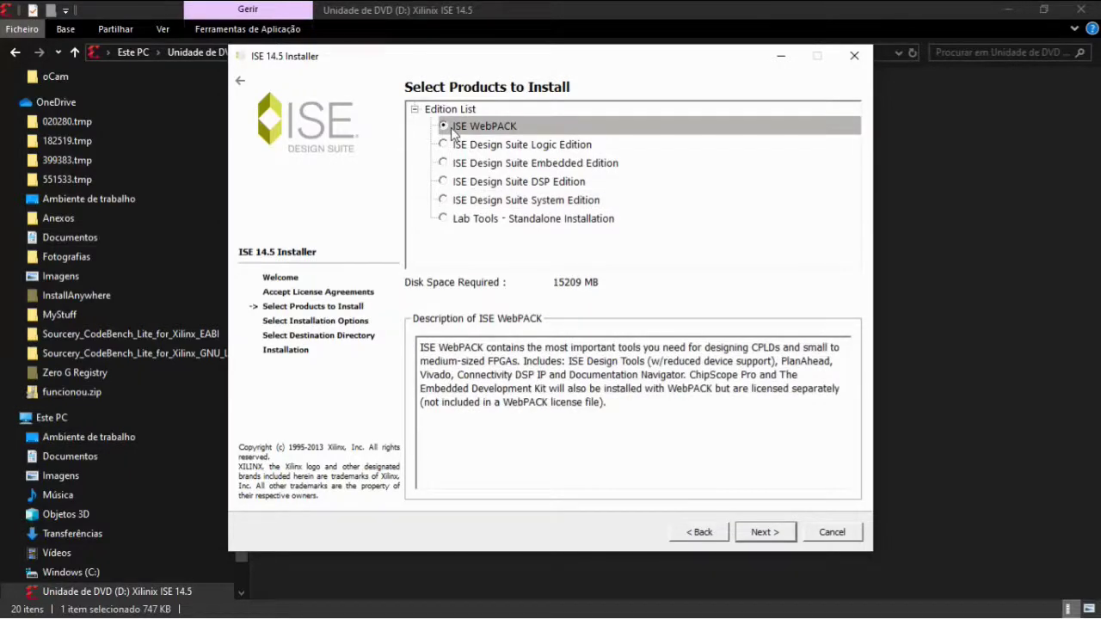
{"action": "left_click", "coordinate": [766, 534]}
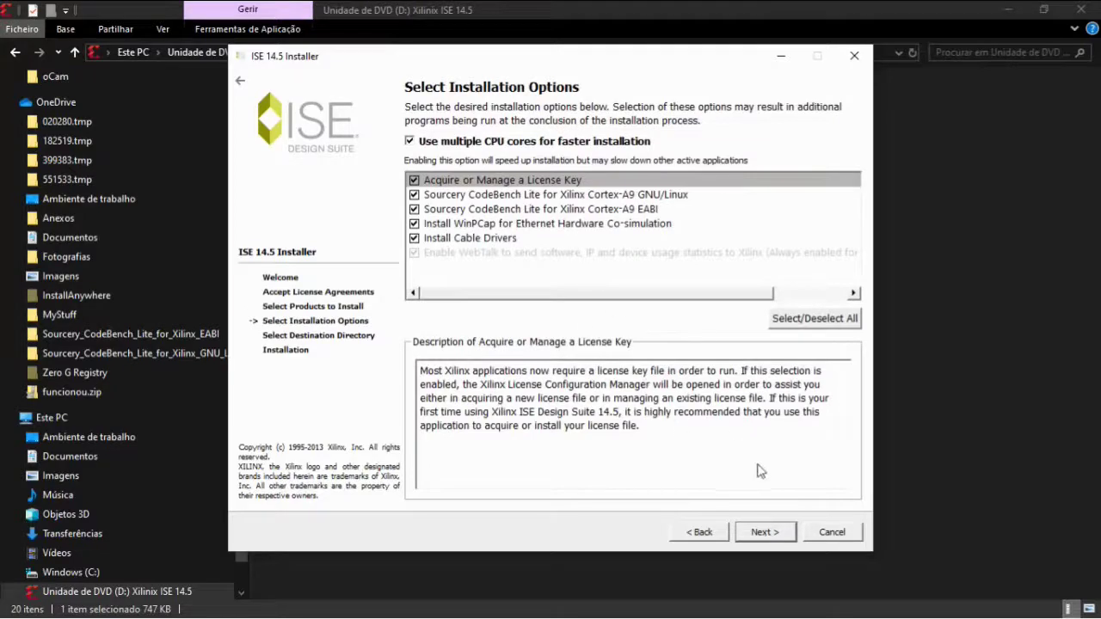
{"action": "left_click", "coordinate": [766, 535]}
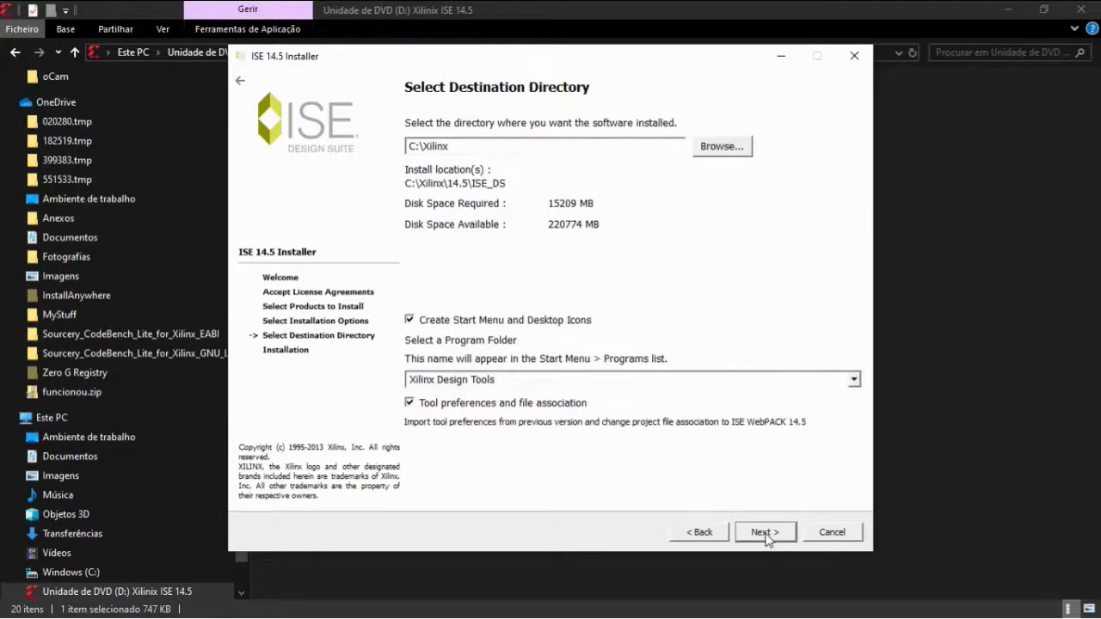
{"action": "left_click", "coordinate": [766, 534]}
{"action": "left_click", "coordinate": [766, 535]}
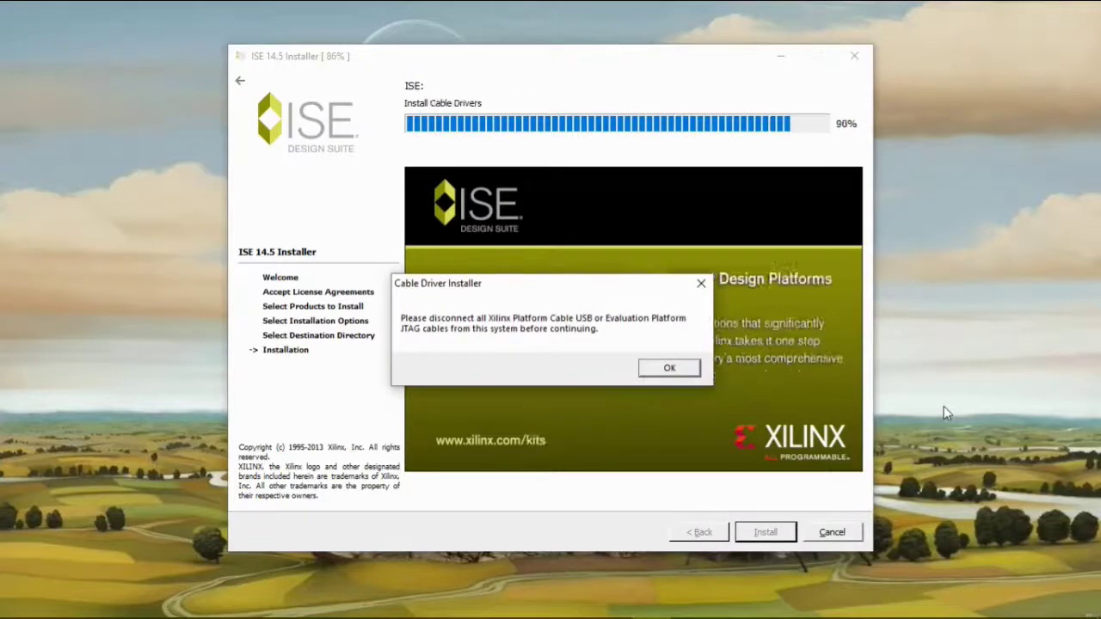
- Acknowledge the request to disconnect the Xilinx cables, finish the installer, and close the Xilinx License Configuration Manager
{"action": "left_click", "coordinate": [670, 367]}
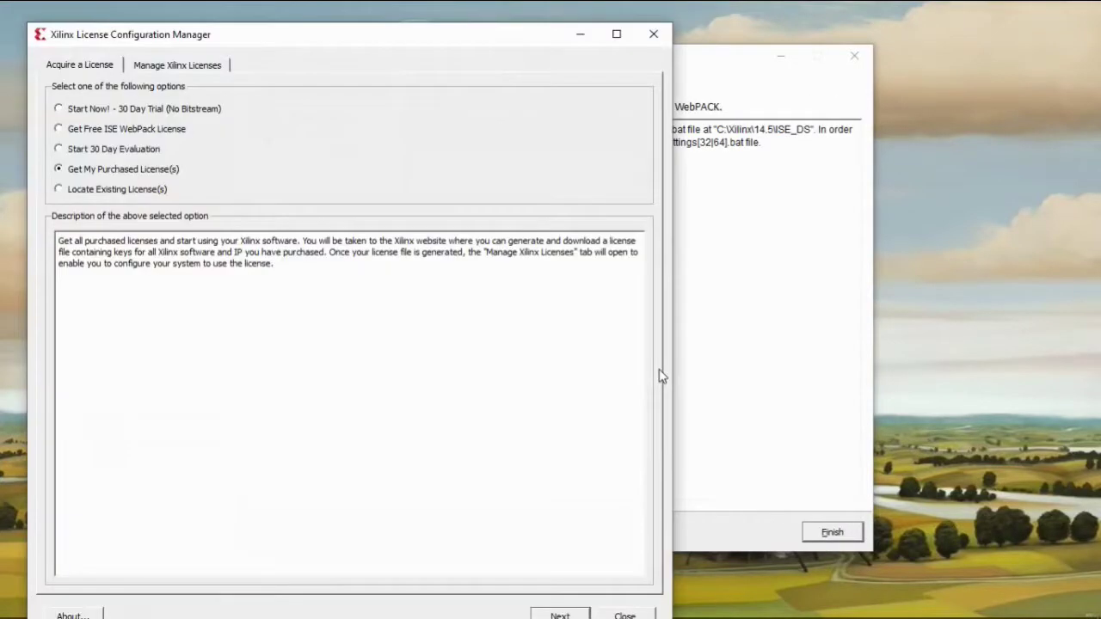
{"action": "left_click", "coordinate": [684, 94]}
{"action": "left_click", "coordinate": [832, 531]}
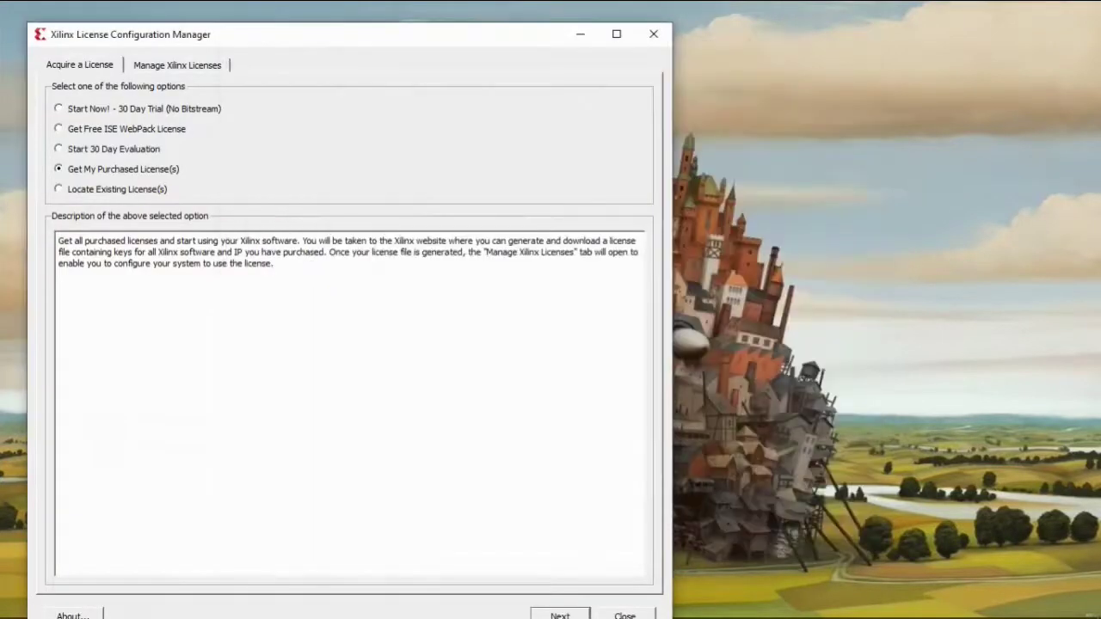
{"action": "left_click", "coordinate": [624, 616]}
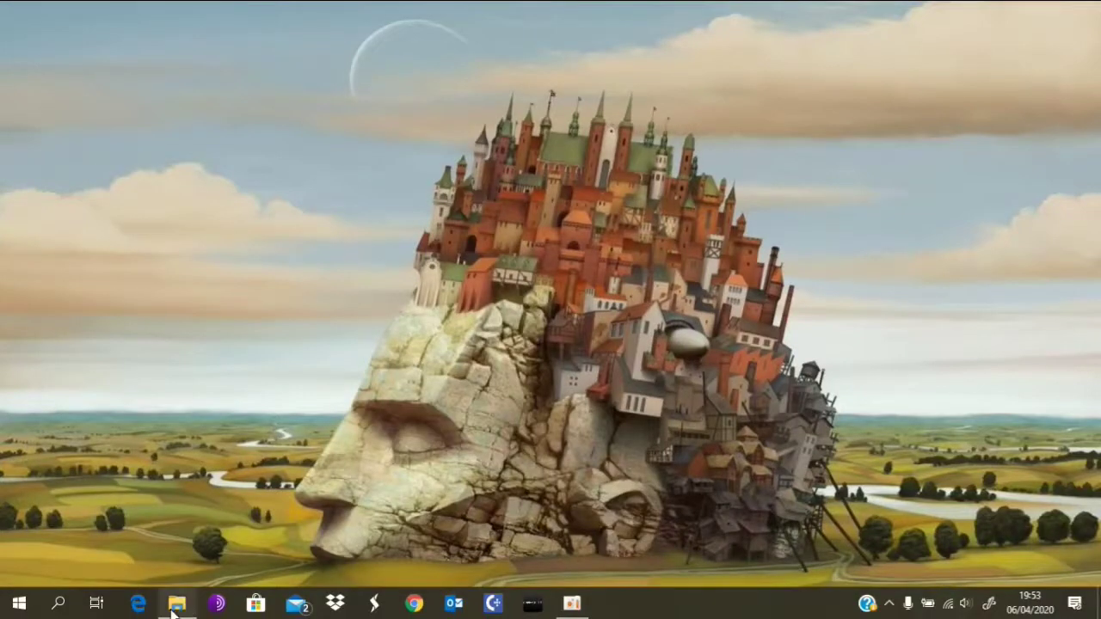
- Browse to C:\Xilinx\14.5\ISE_DS in the file explorer and open settings64.bat for editing
{"action": "left_click", "coordinate": [177, 612]}
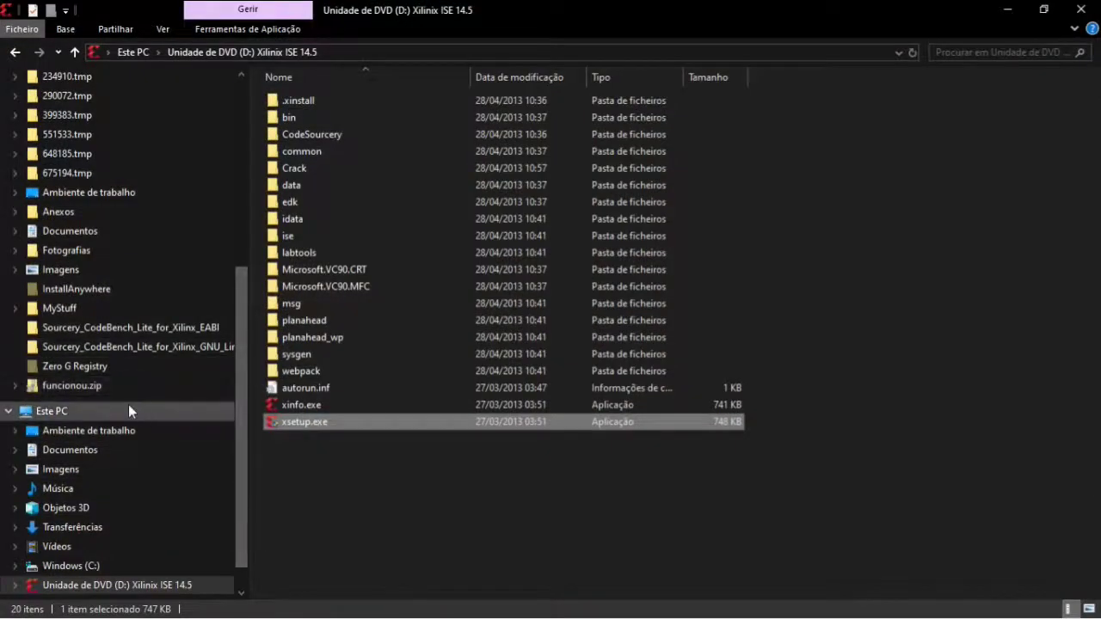
{"action": "scroll", "coordinate": [112, 464], "scroll_direction": "down", "scroll_amount": 1}
{"action": "left_click", "coordinate": [84, 533]}
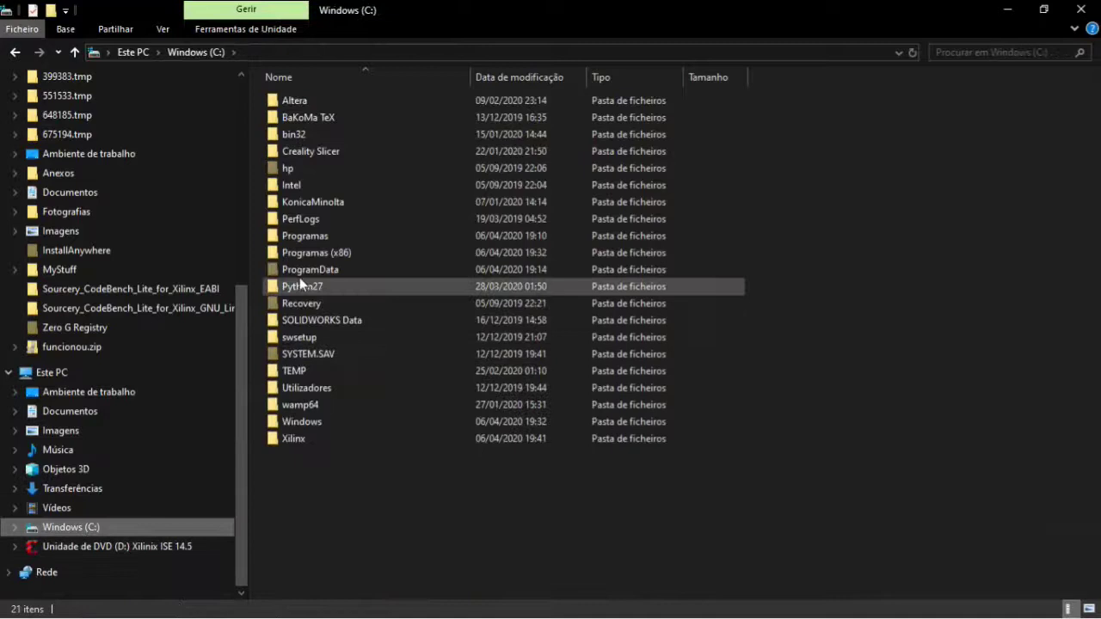
{"action": "double_click", "coordinate": [307, 438]}
{"action": "double_click", "coordinate": [296, 105]}
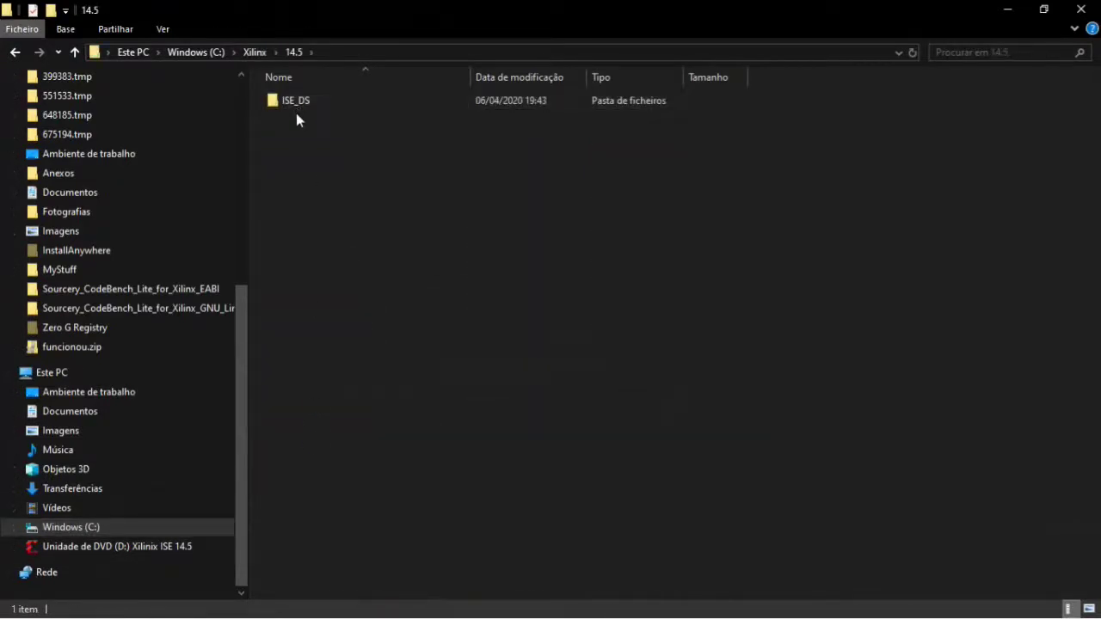
{"action": "double_click", "coordinate": [298, 106]}
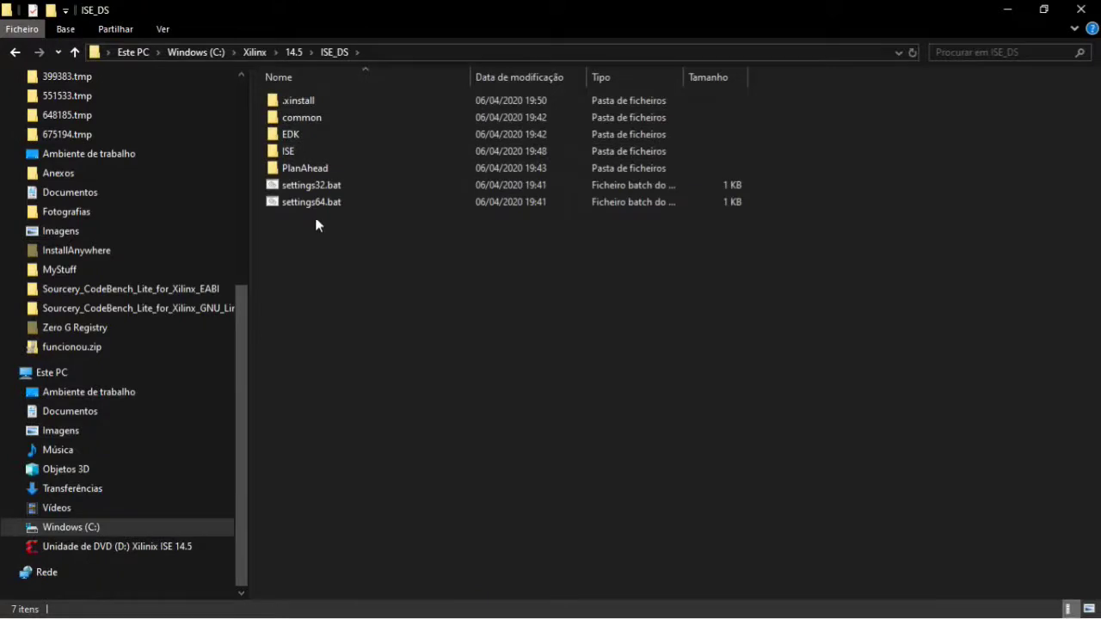
{"action": "right_click", "coordinate": [312, 209]}
{"action": "left_click", "coordinate": [346, 272]}
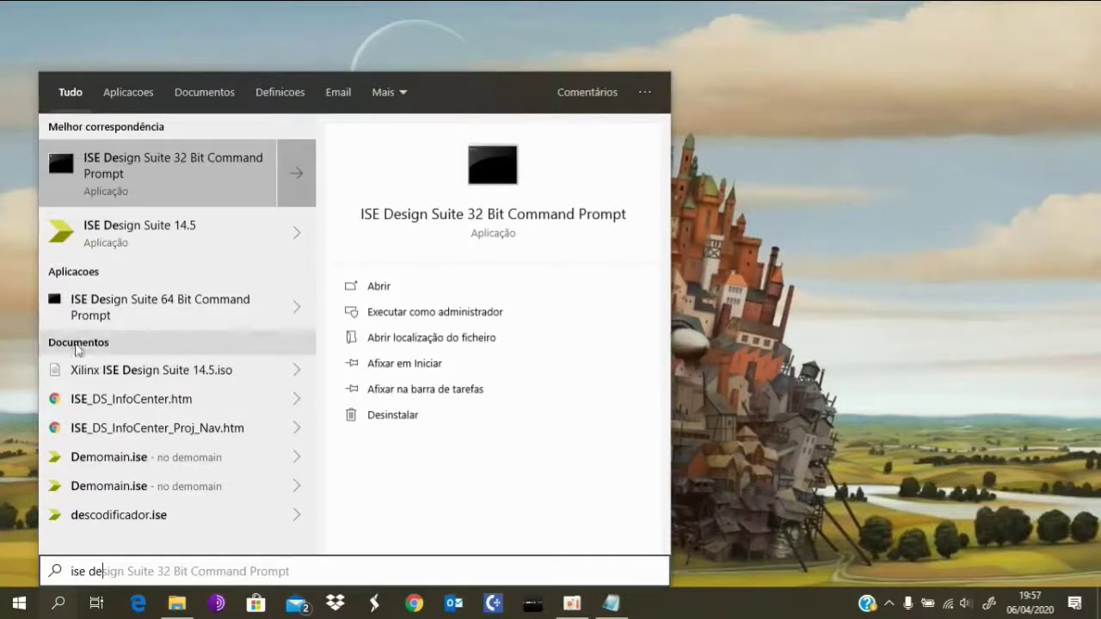
- Launch ISE Design Suite 14.5 and start a new HDL project named example1 in the MyXilinx folder, continuing to the project settings
{"action": "left_click", "coordinate": [125, 248]}
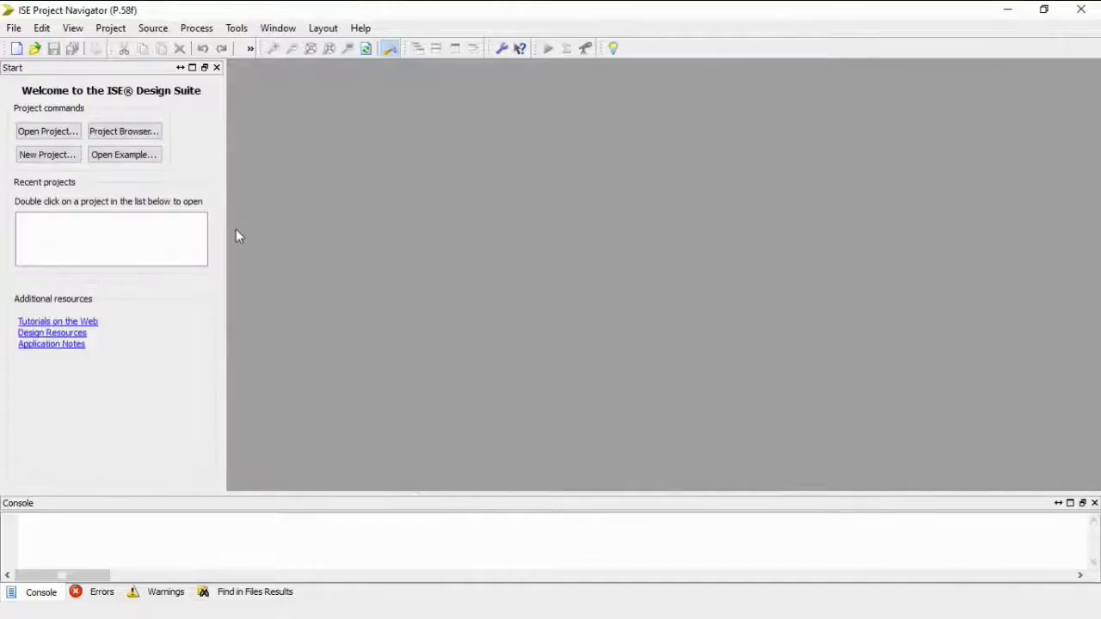
{"action": "left_click", "coordinate": [52, 157]}
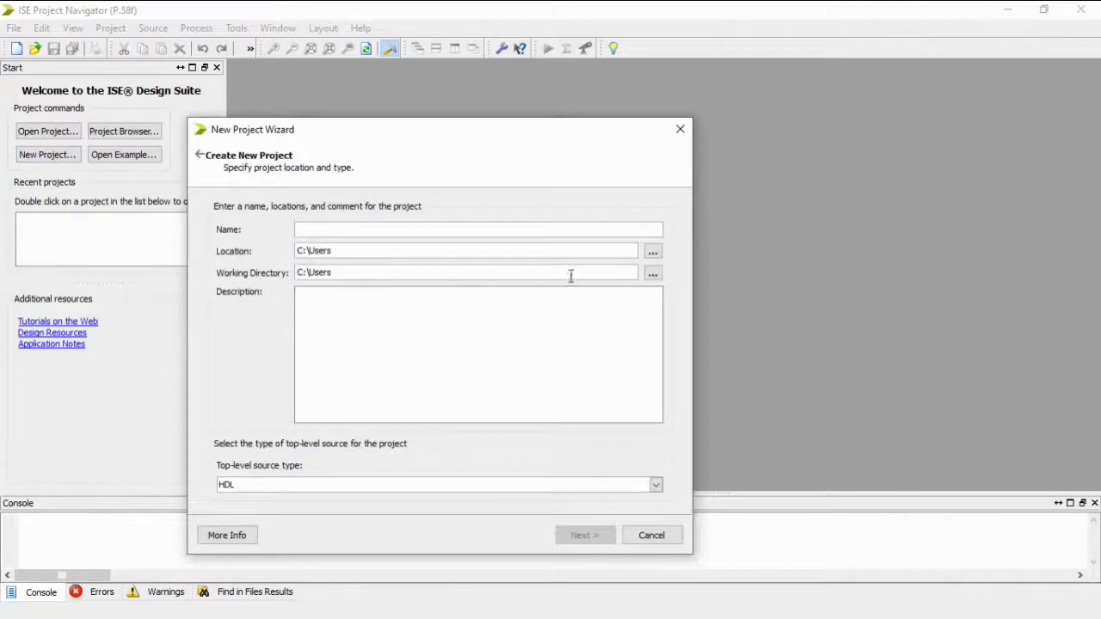
{"action": "left_click", "coordinate": [653, 252]}
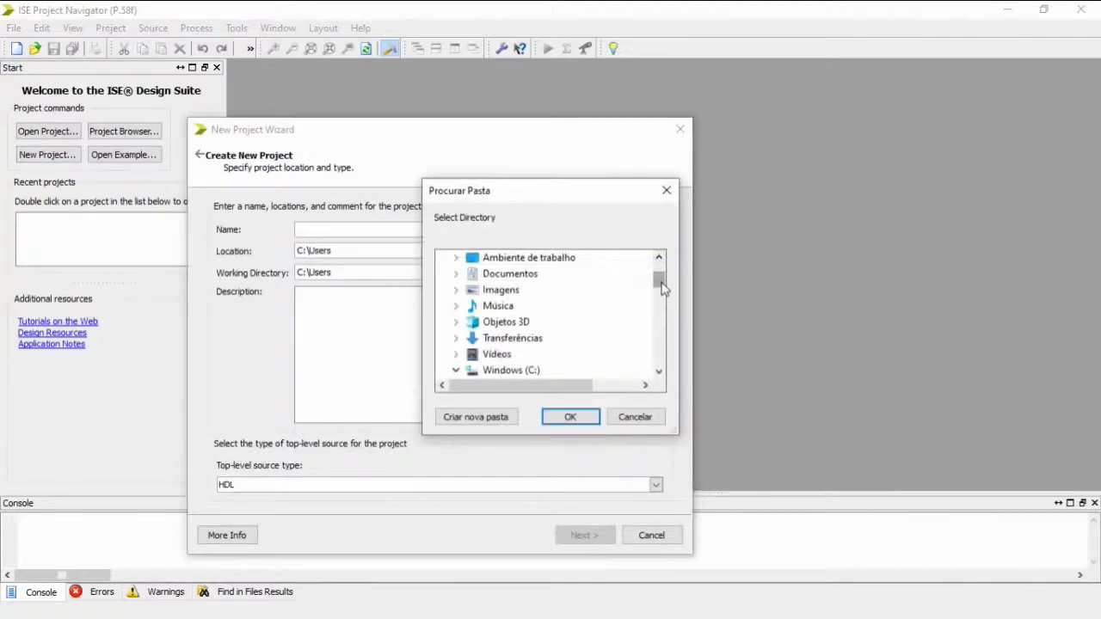
{"action": "type", "text": "example1"}
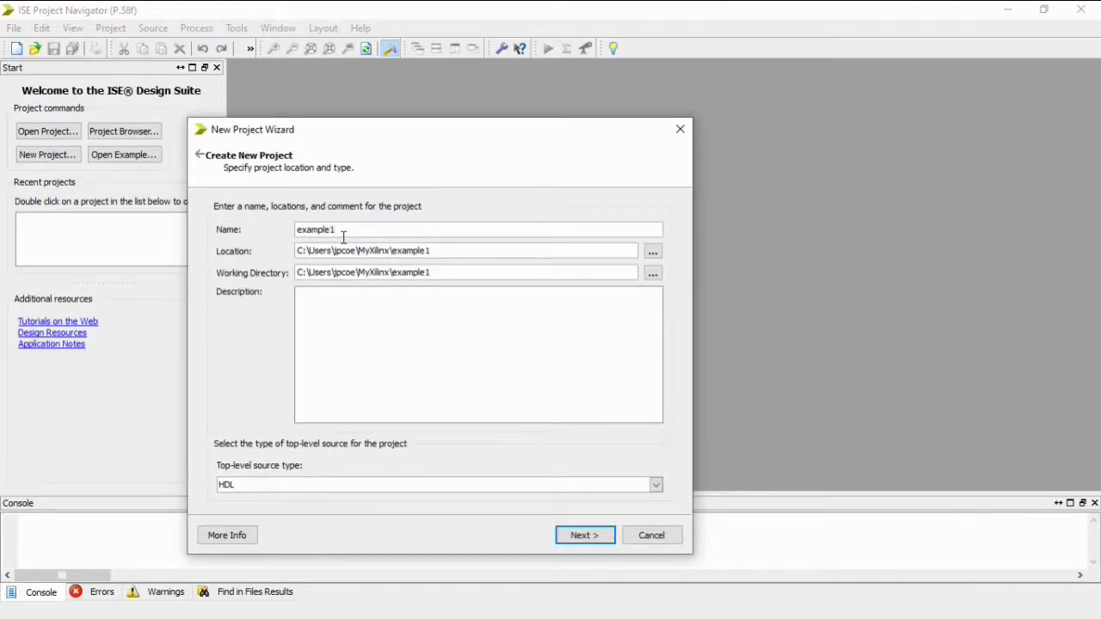
{"action": "left_click", "coordinate": [576, 537]}
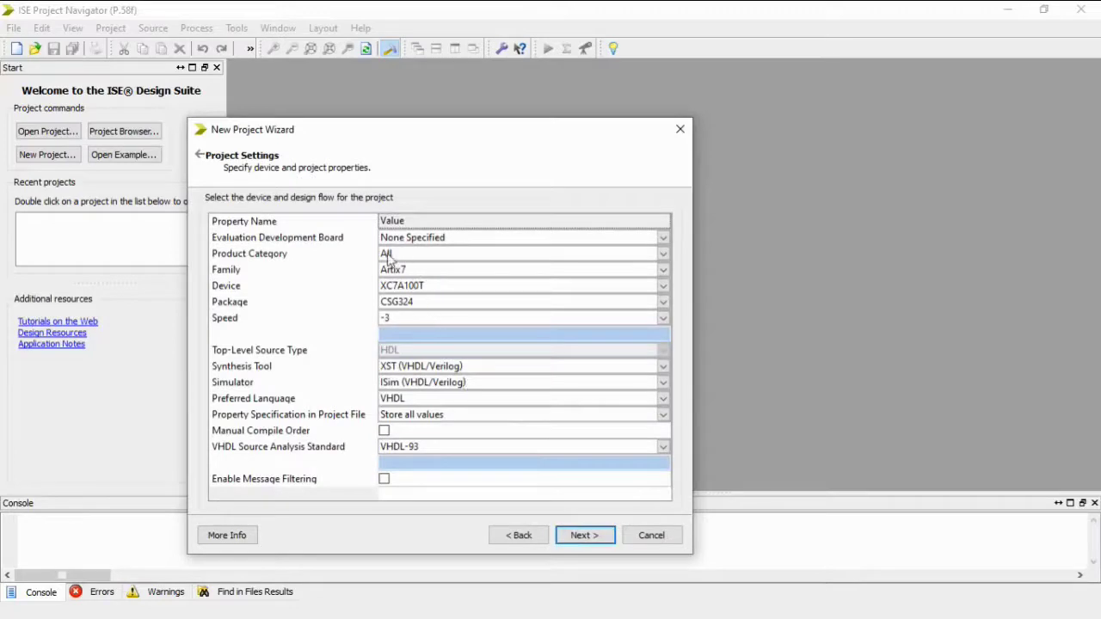
- Set the device family of the new project to CoolRunner2 CPLDs
{"action": "left_click", "coordinate": [431, 271]}
{"action": "scroll", "coordinate": [452, 345], "scroll_direction": "down", "scroll_amount": 3}
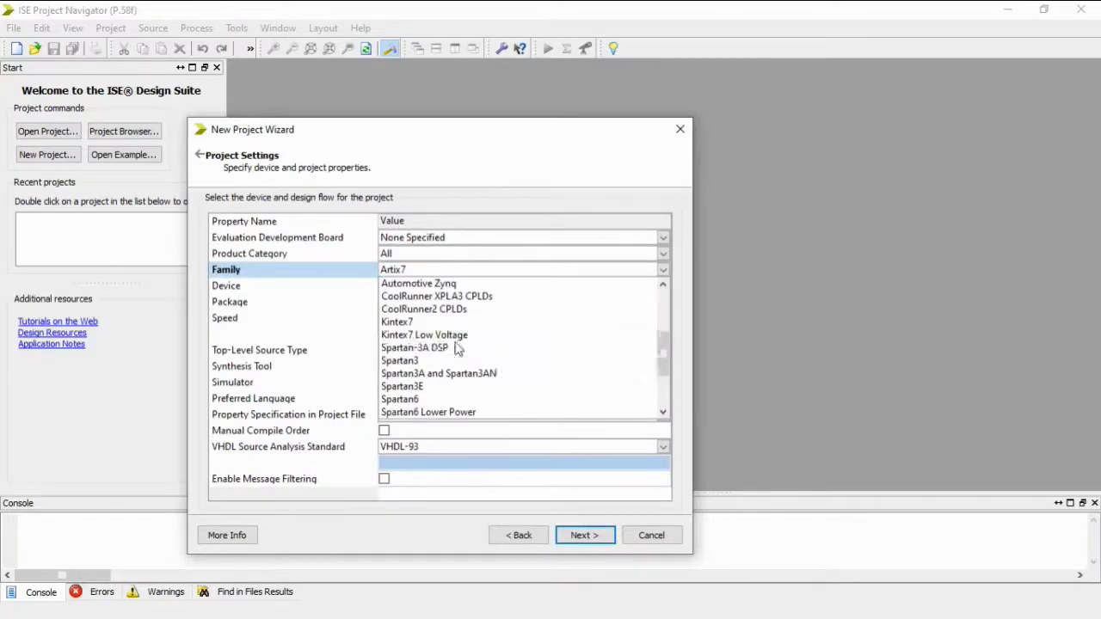
{"action": "scroll", "coordinate": [457, 347], "scroll_direction": "down", "scroll_amount": 2}
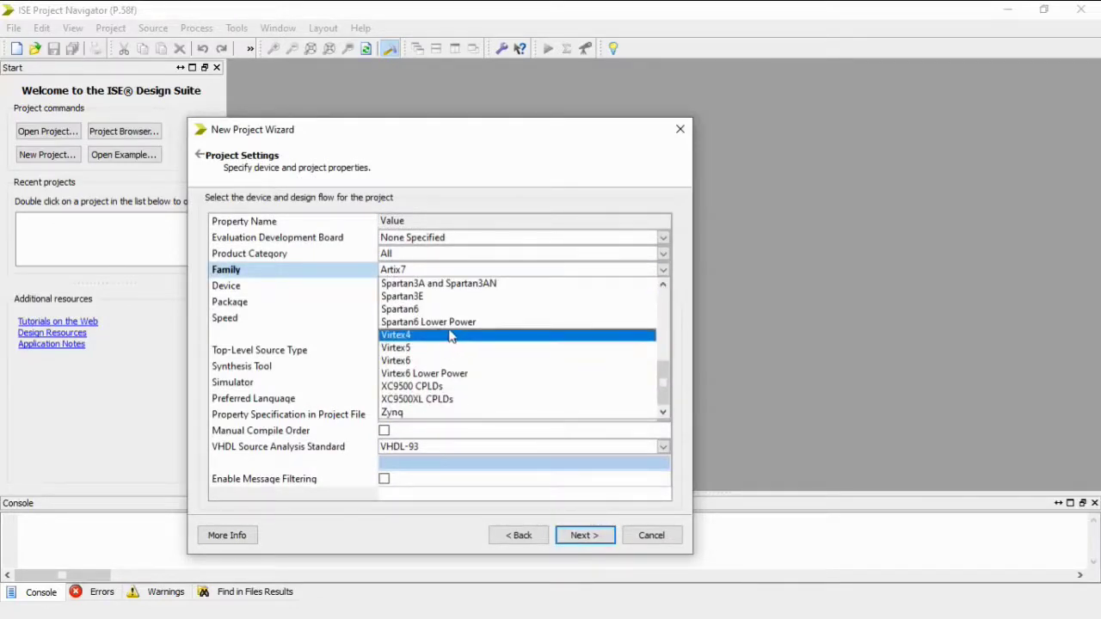
{"action": "left_click_drag", "start_coordinate": [664, 392], "coordinate": [659, 352]}
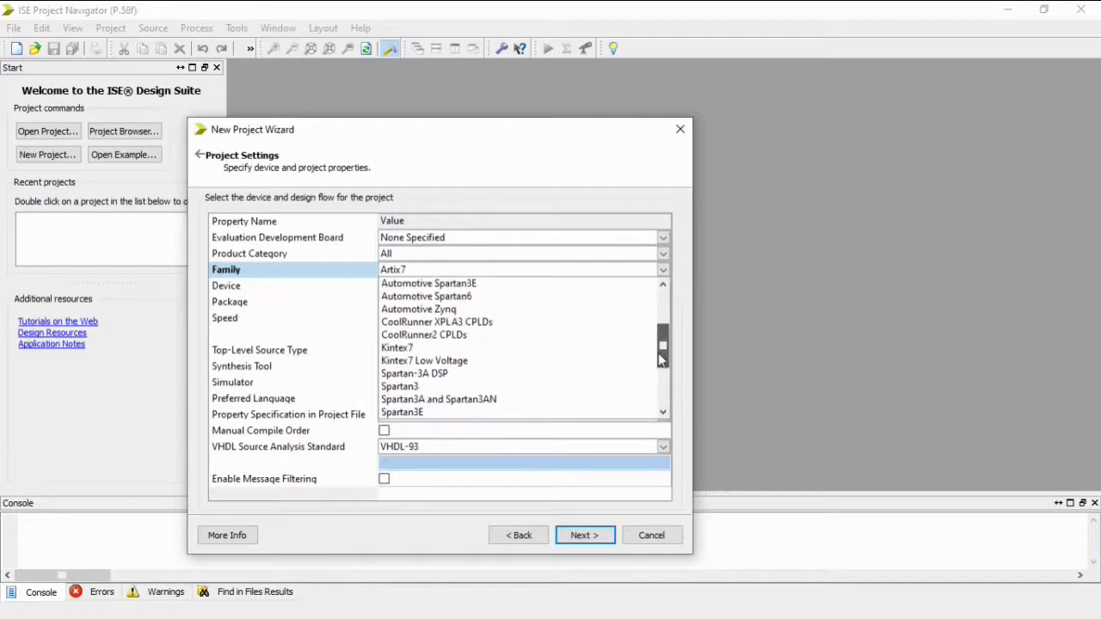
{"action": "key", "text": "Escape"}
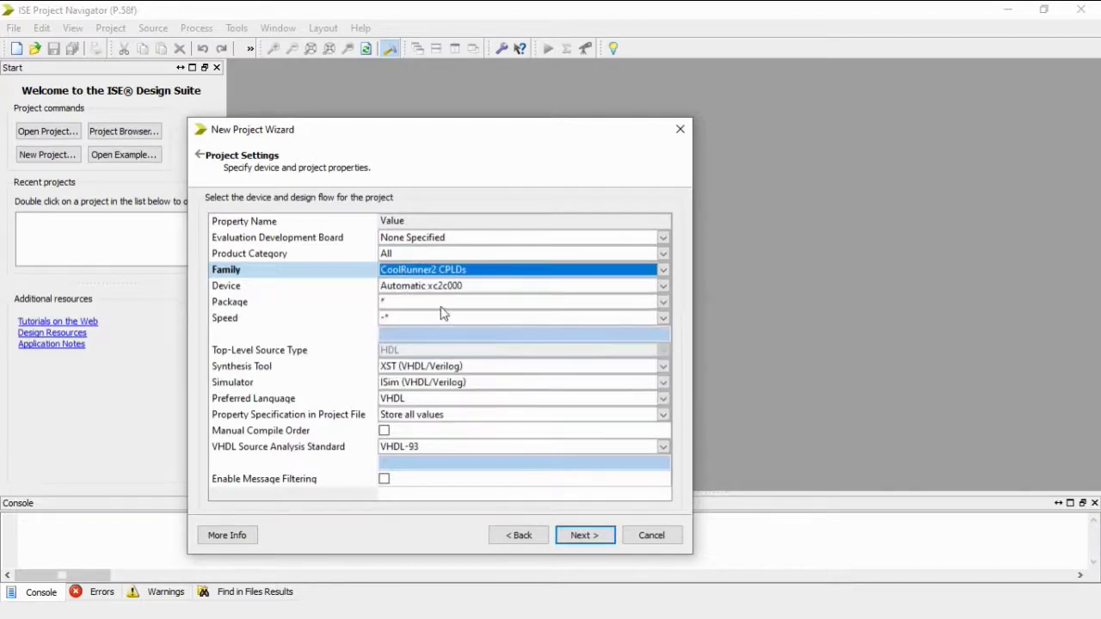
- Choose device XC2C256 with package TQ144 and finish creating the project
{"action": "left_click", "coordinate": [492, 292]}
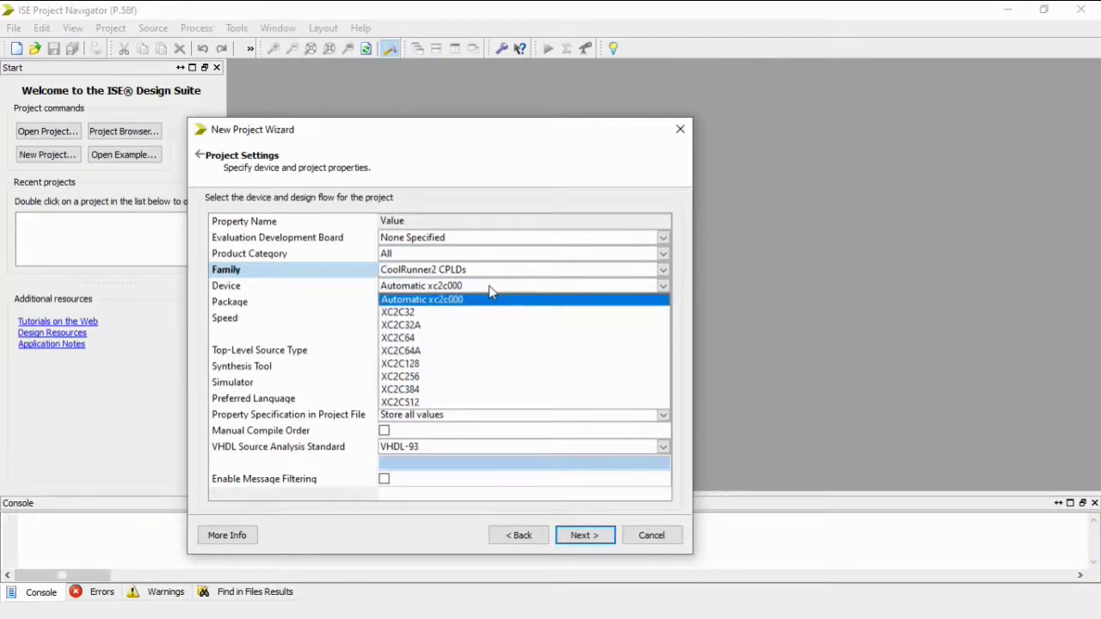
{"action": "left_click", "coordinate": [423, 383]}
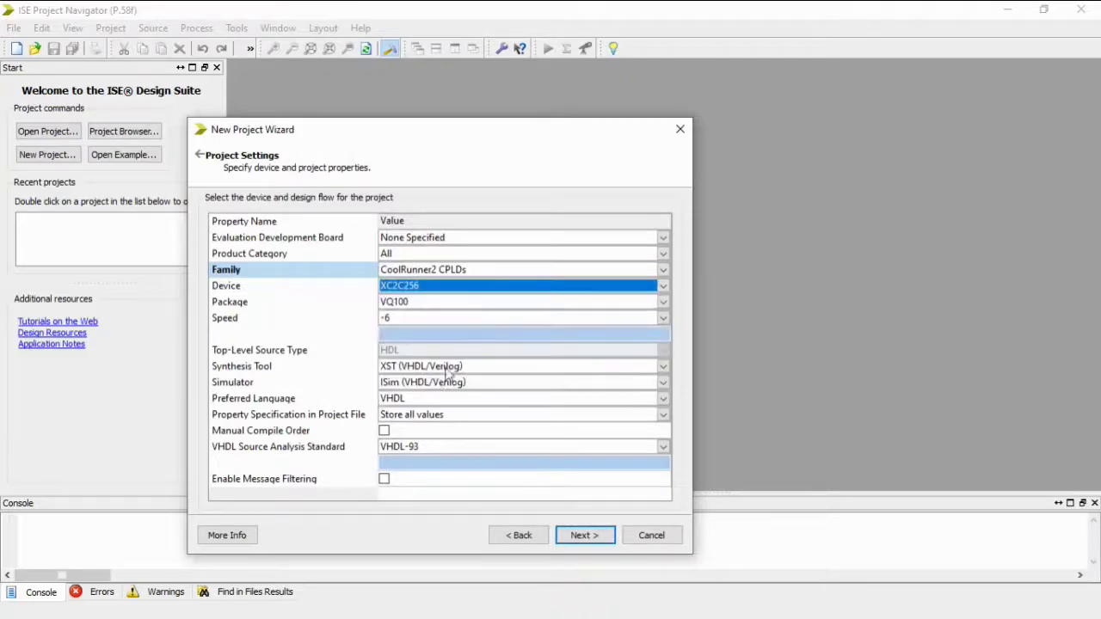
{"action": "left_click", "coordinate": [427, 304]}
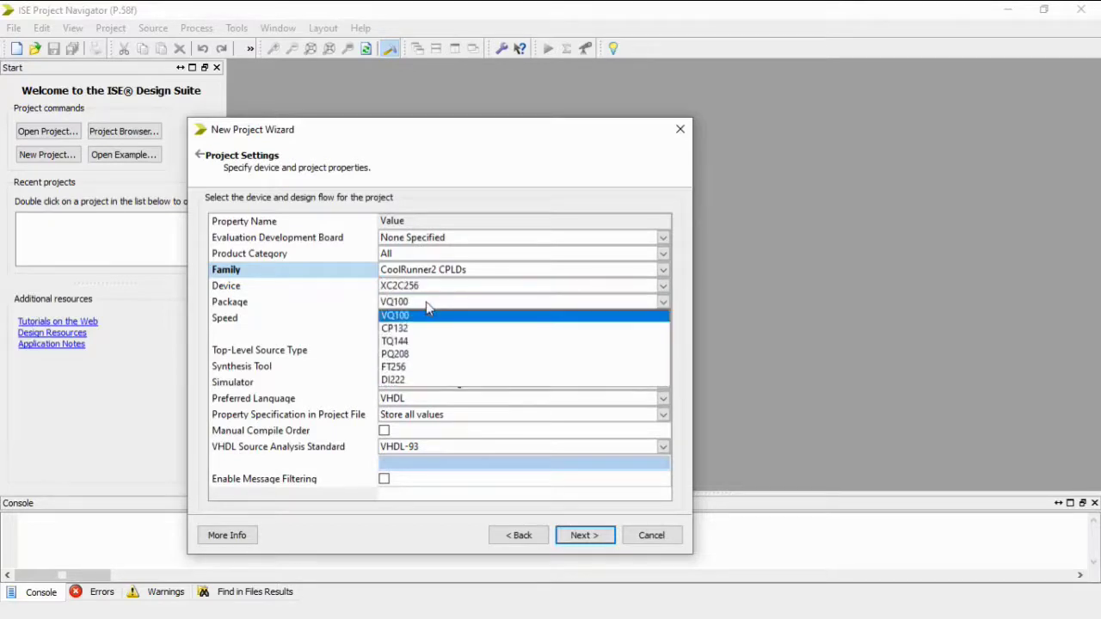
{"action": "left_click", "coordinate": [427, 341]}
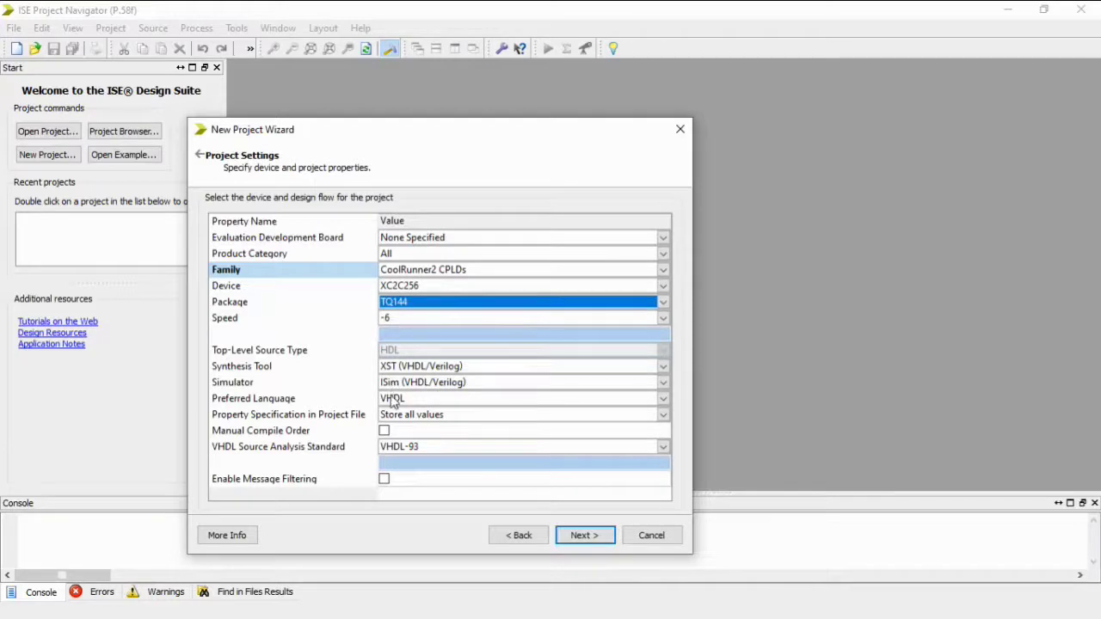
{"action": "left_click", "coordinate": [582, 535]}
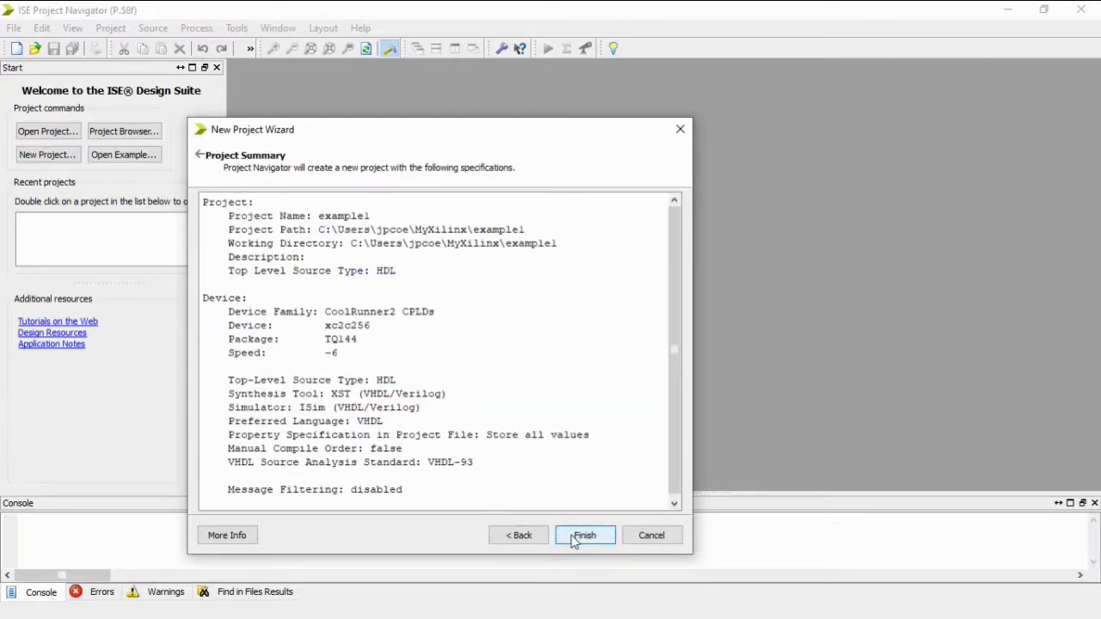
{"action": "left_click", "coordinate": [573, 540]}
- Add a new VHDL Module source named example1_module to the xc2c256-6TQ144 device and continue to its port definition
{"action": "right_click", "coordinate": [64, 134]}
{"action": "left_click", "coordinate": [110, 143]}
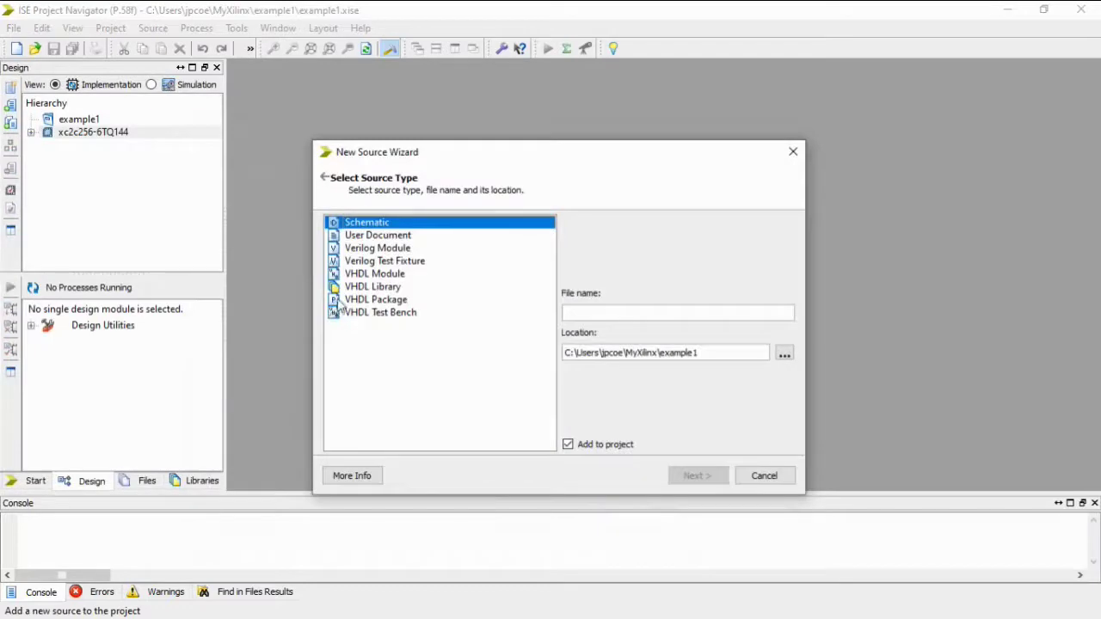
{"action": "left_click", "coordinate": [375, 275]}
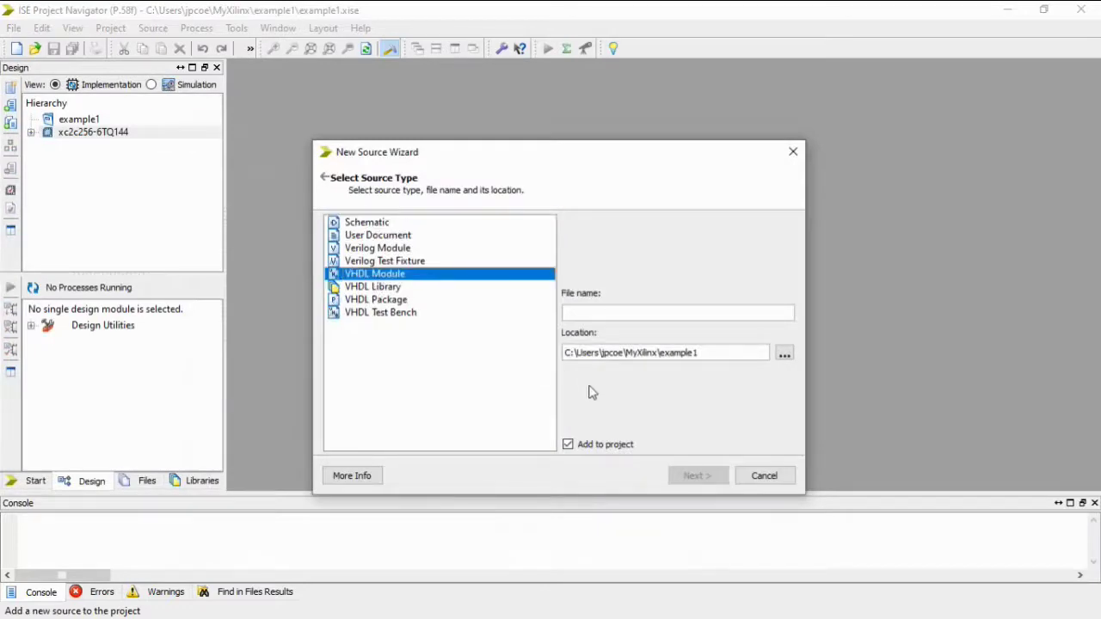
{"action": "left_click", "coordinate": [640, 313]}
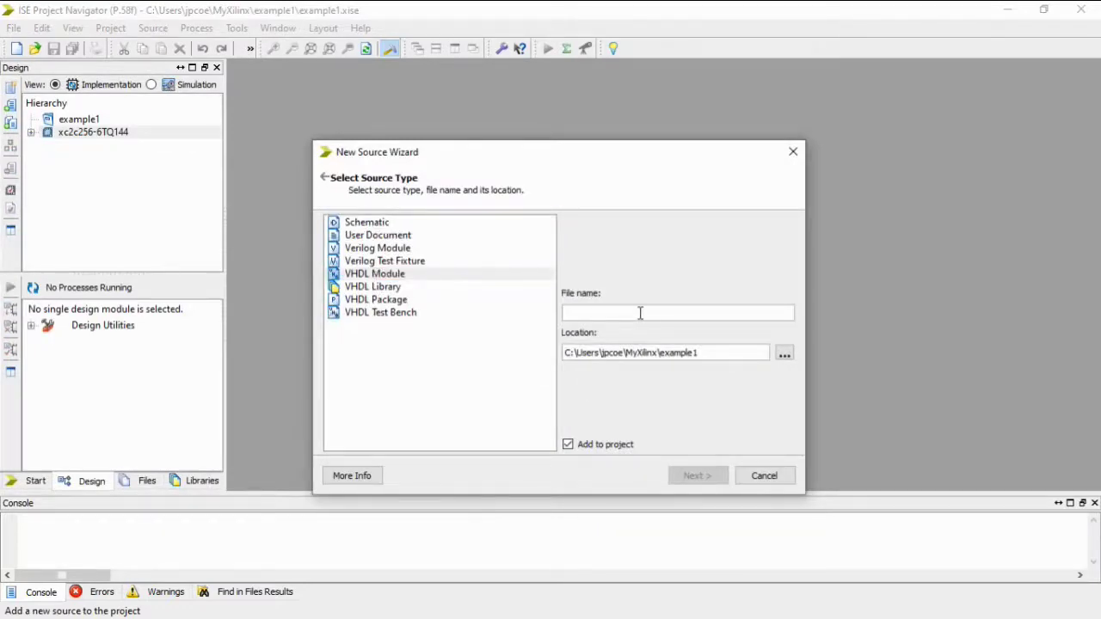
{"action": "type", "text": "example1_module"}
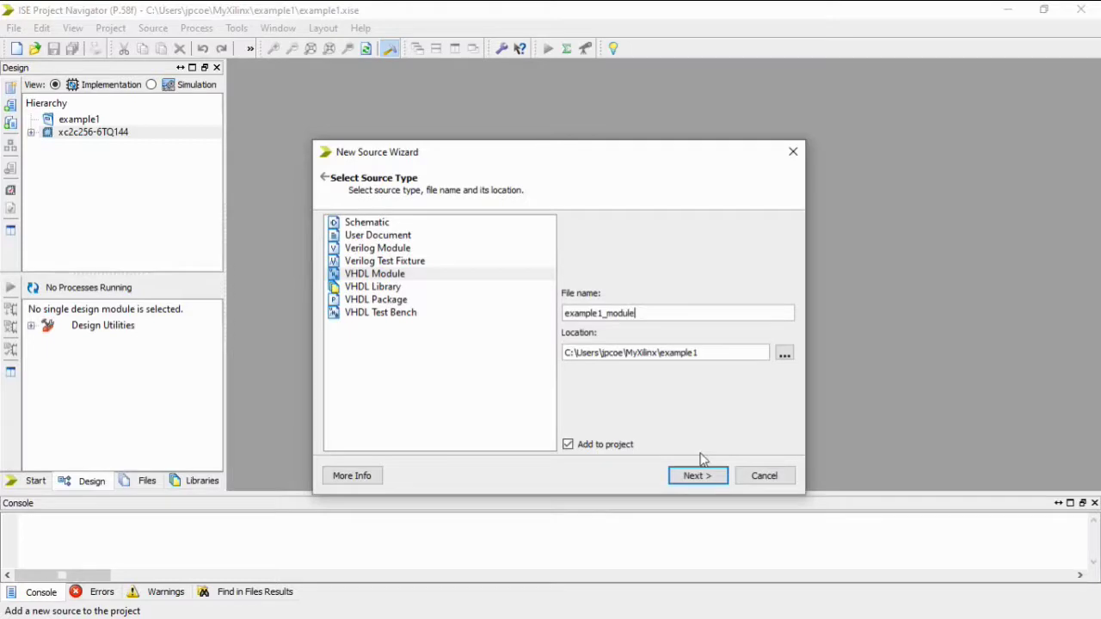
{"action": "left_click", "coordinate": [707, 482]}
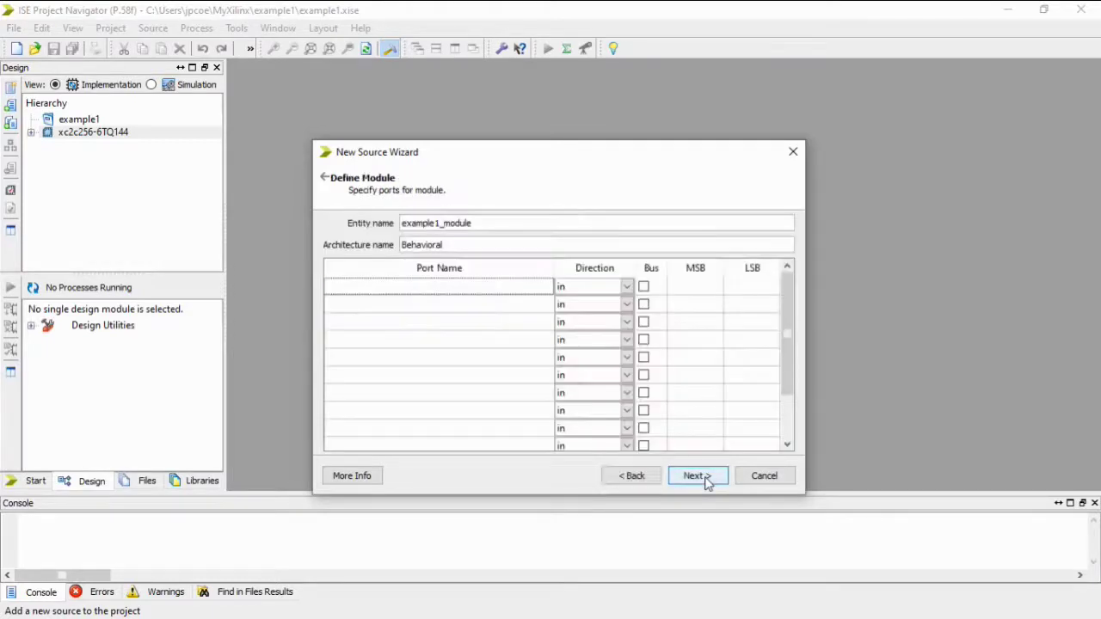
- Define port x as an input and port y as an output, and complete the new source wizard
{"action": "left_click", "coordinate": [432, 295]}
{"action": "type", "text": "x"}
{"action": "left_click", "coordinate": [477, 306]}
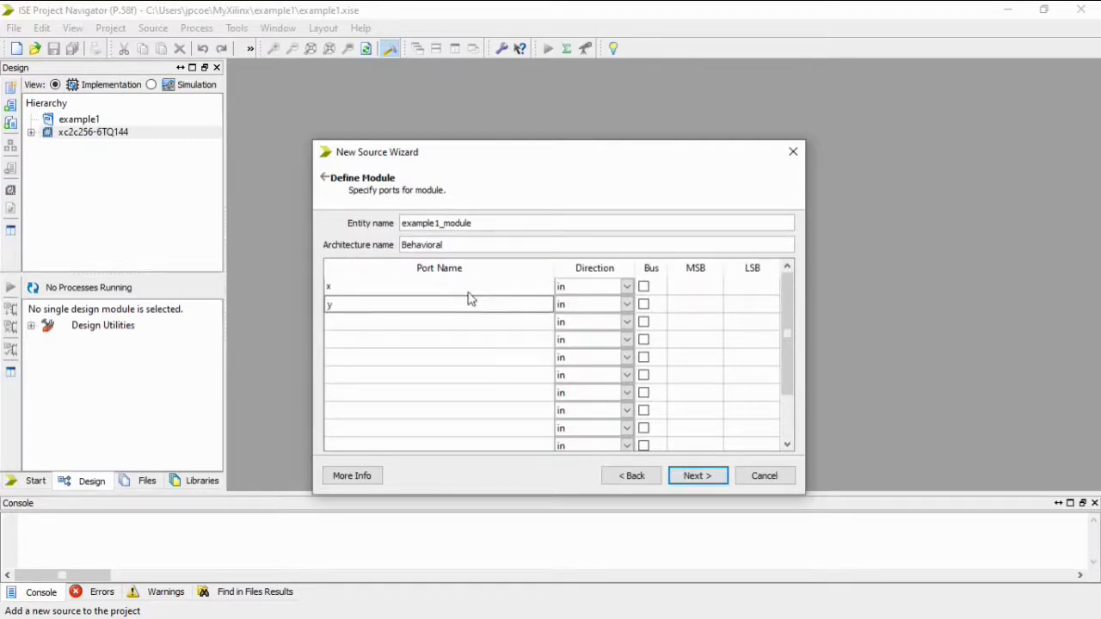
{"action": "key", "text": "Tab"}
{"action": "key", "text": "Down"}
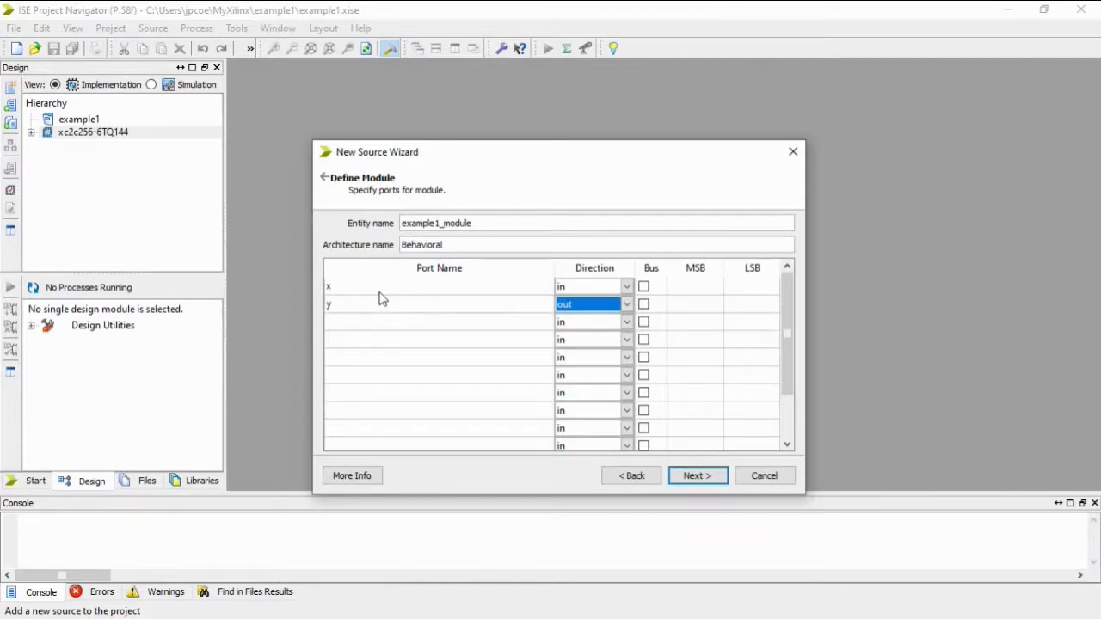
{"action": "left_click", "coordinate": [696, 475]}
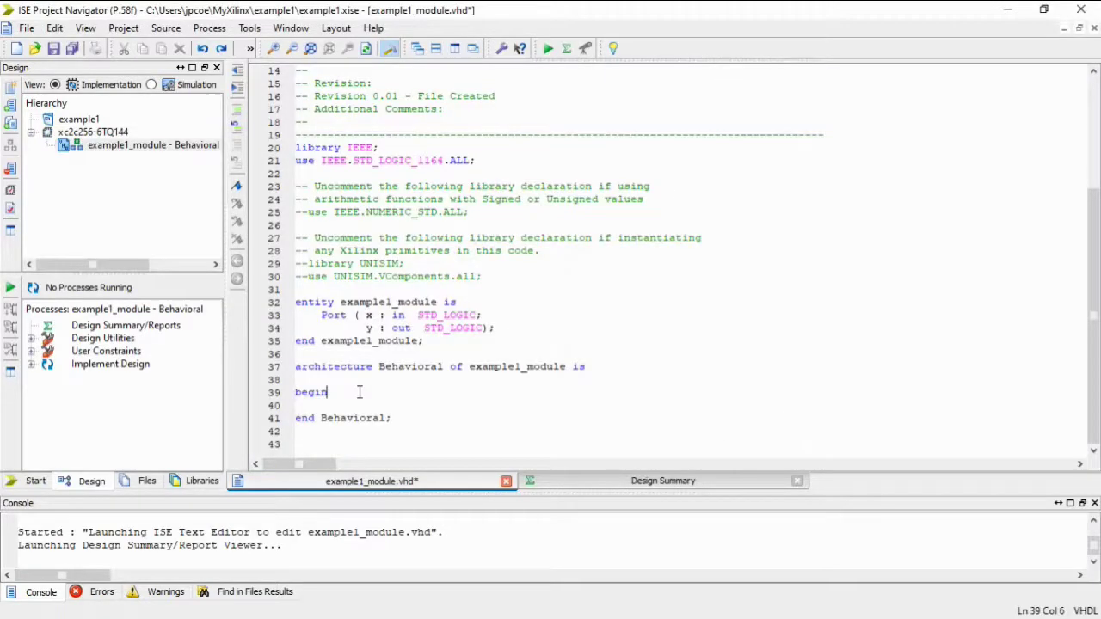
- Add the assignment y<=x; after begin in the Behavioral architecture and save example1_module.vhd
{"action": "key", "text": "Return"}
{"action": "key", "text": "Return"}
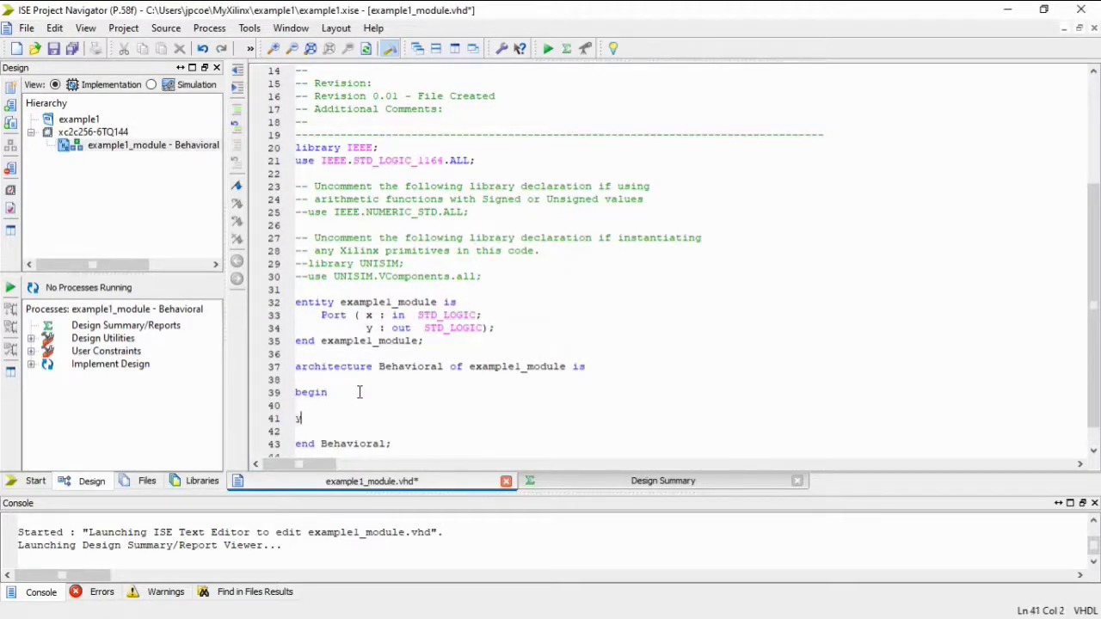
{"action": "type", "text": "y<=x;"}
{"action": "scroll", "coordinate": [388, 344], "scroll_direction": "down", "scroll_amount": 1}
{"action": "key", "text": "ctrl+s"}
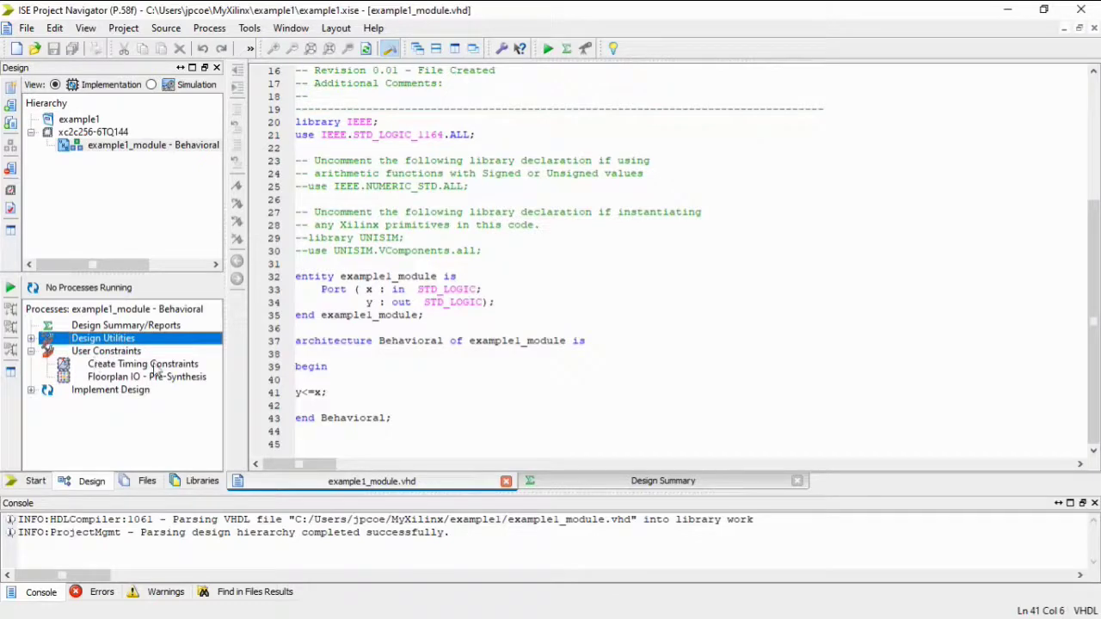
- Run Floorplan IO - Pre-Synthesis, accept its prompt, and assign output y to pin p69 in Xilinx PACE
{"action": "double_click", "coordinate": [121, 379]}
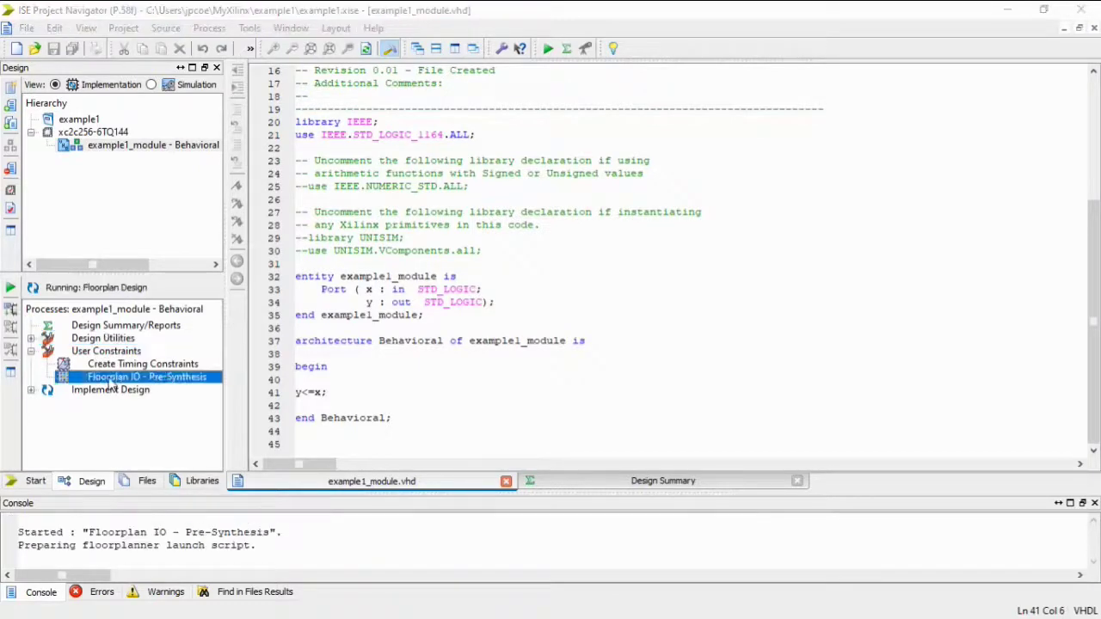
{"action": "left_click", "coordinate": [508, 357]}
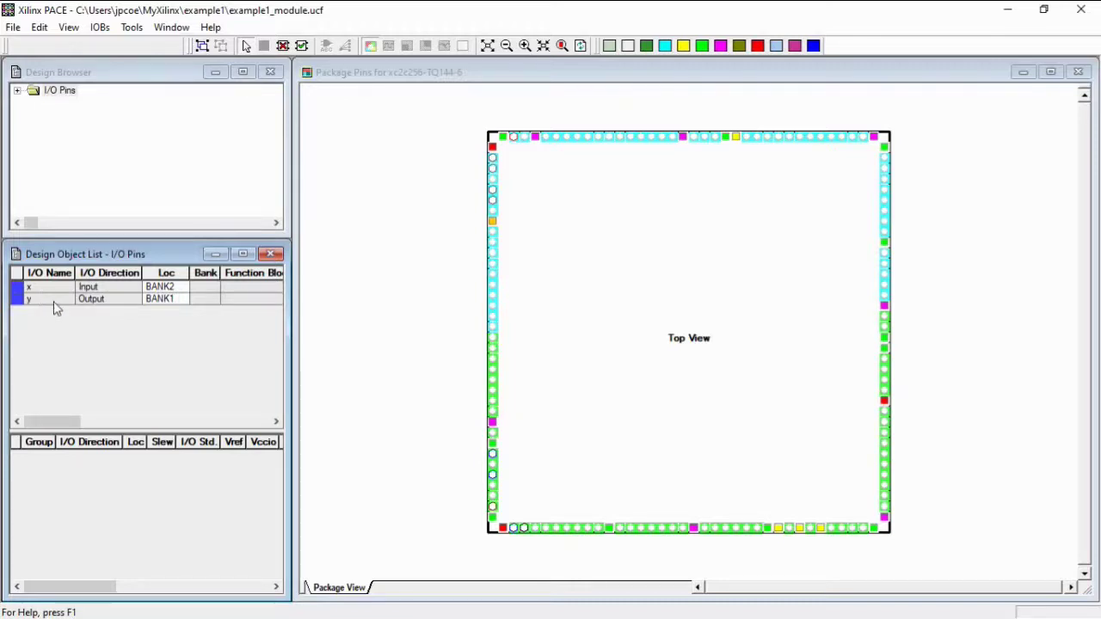
{"action": "left_click", "coordinate": [103, 303]}
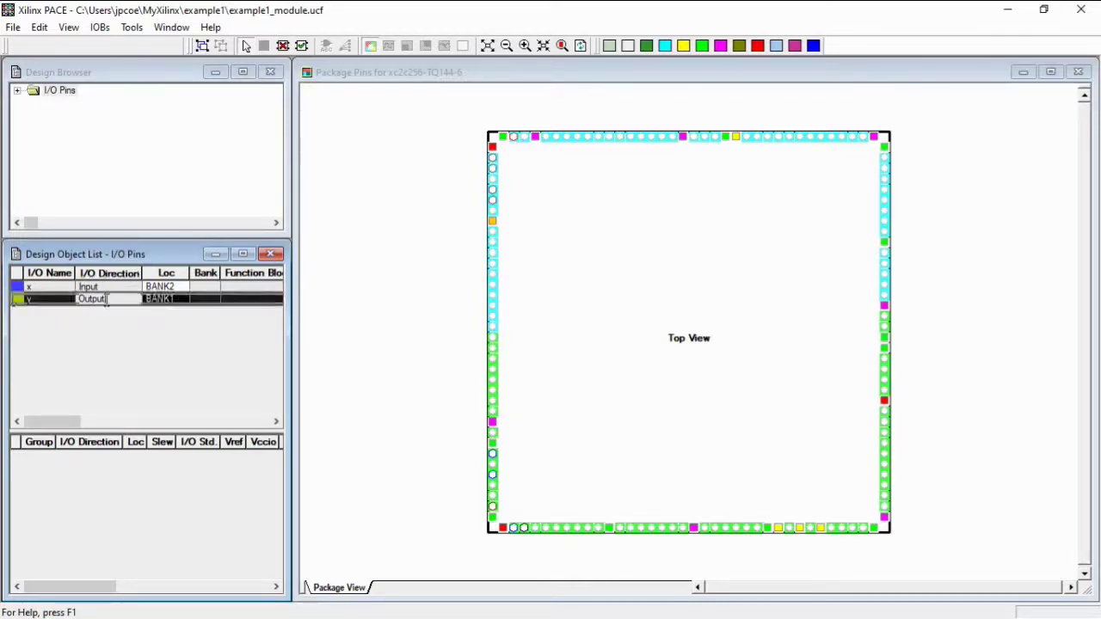
{"action": "type", "text": "p69"}
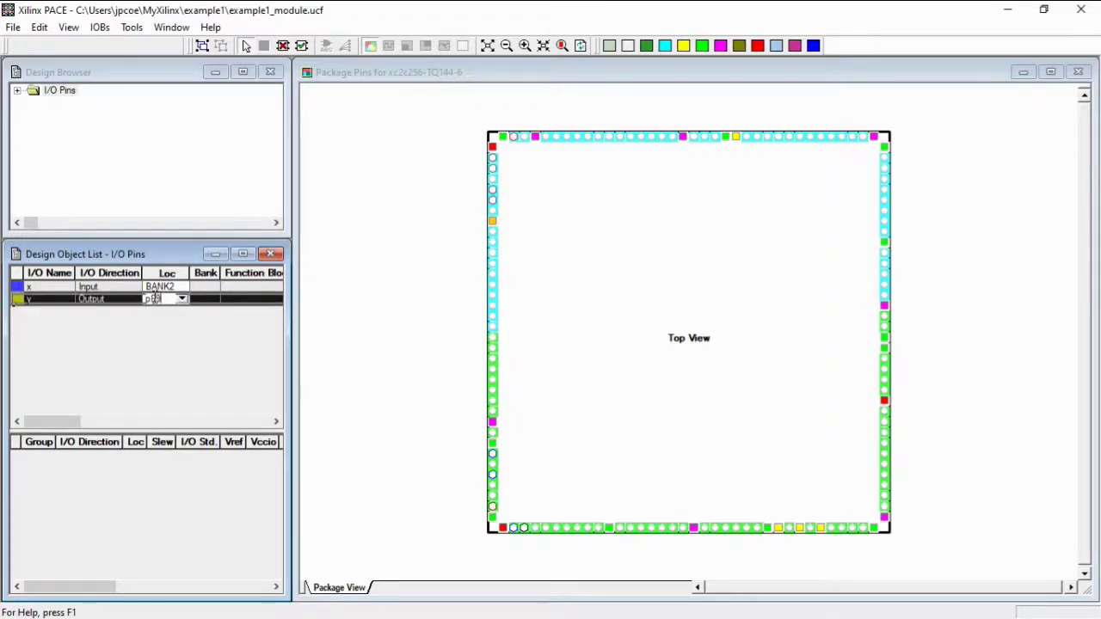
{"action": "key", "text": "Return"}
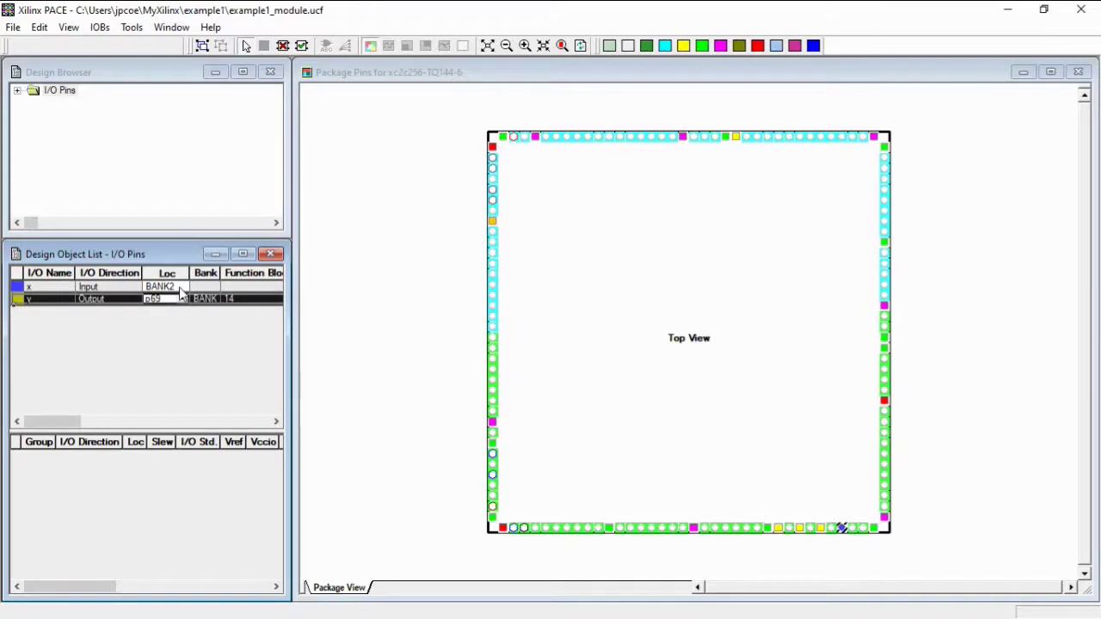
- Assign input x to pin p143 in the I/O pin list
{"action": "left_click", "coordinate": [165, 298]}
{"action": "left_click", "coordinate": [164, 287]}
{"action": "type", "text": "p143"}
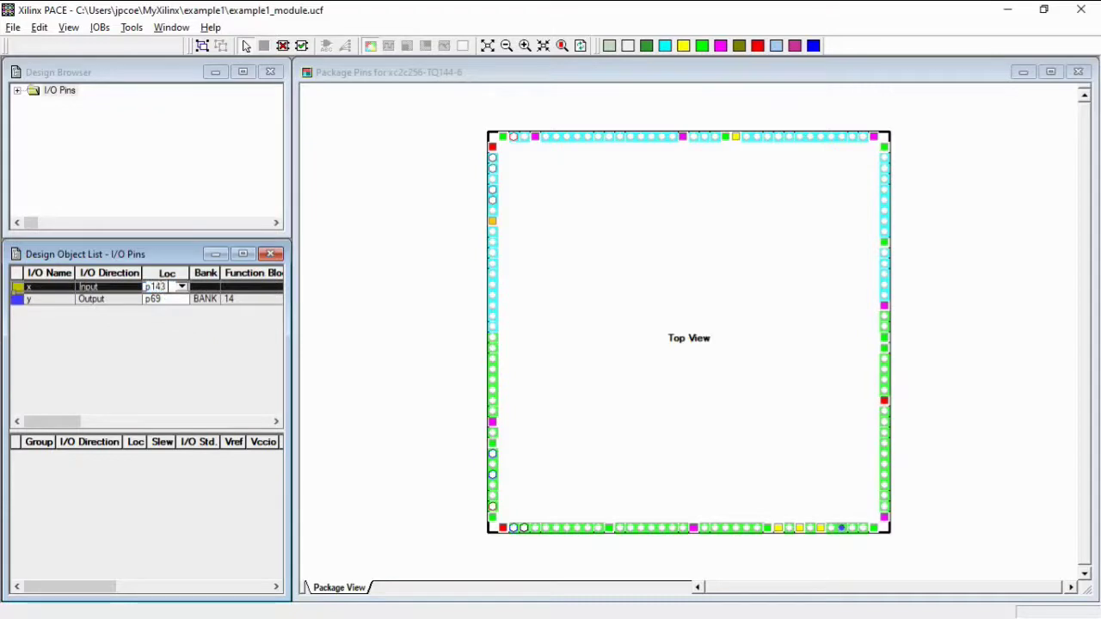
{"action": "key", "text": "Return"}
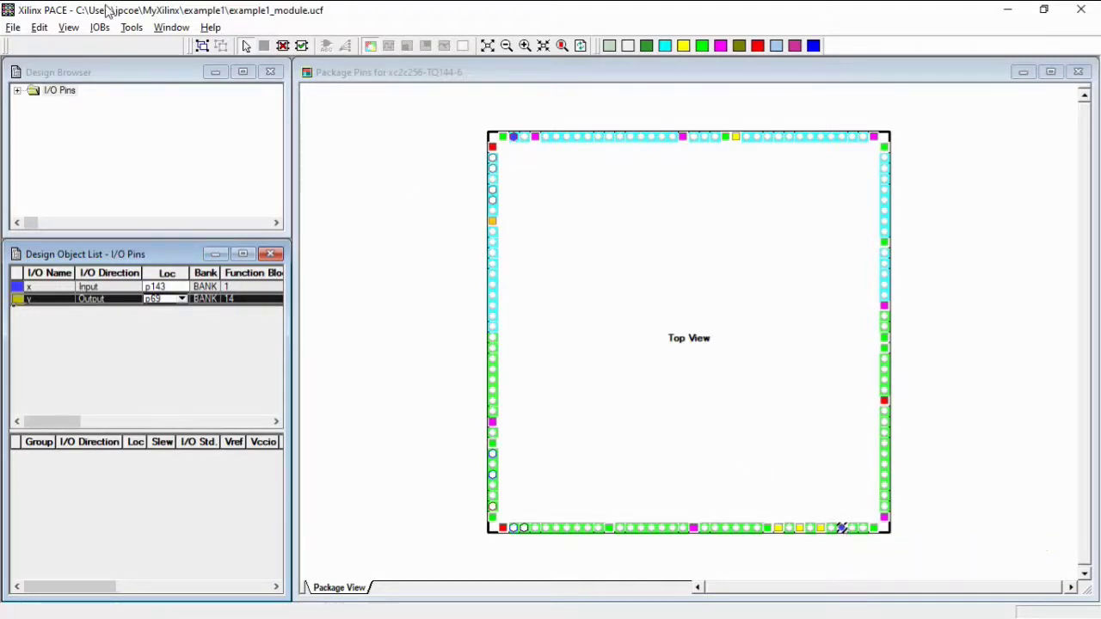
- Save the pin constraints with the XST Default bus delimiter and minimize Xilinx PACE
{"action": "left_click", "coordinate": [16, 28]}
{"action": "left_click", "coordinate": [38, 104]}
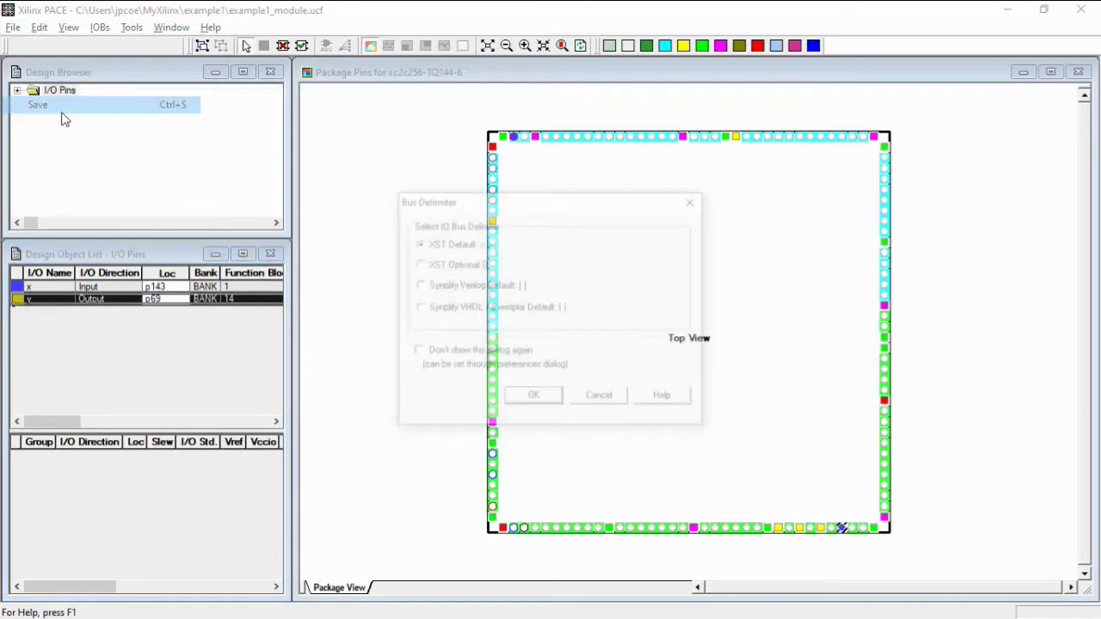
{"action": "left_click", "coordinate": [543, 406]}
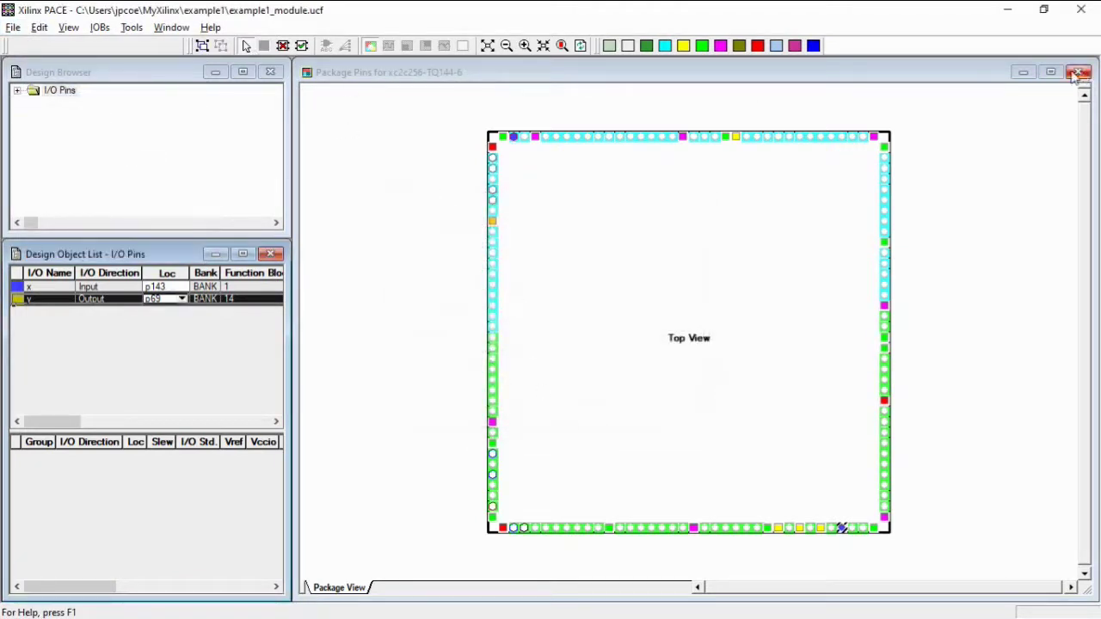
{"action": "left_click", "coordinate": [1007, 10]}
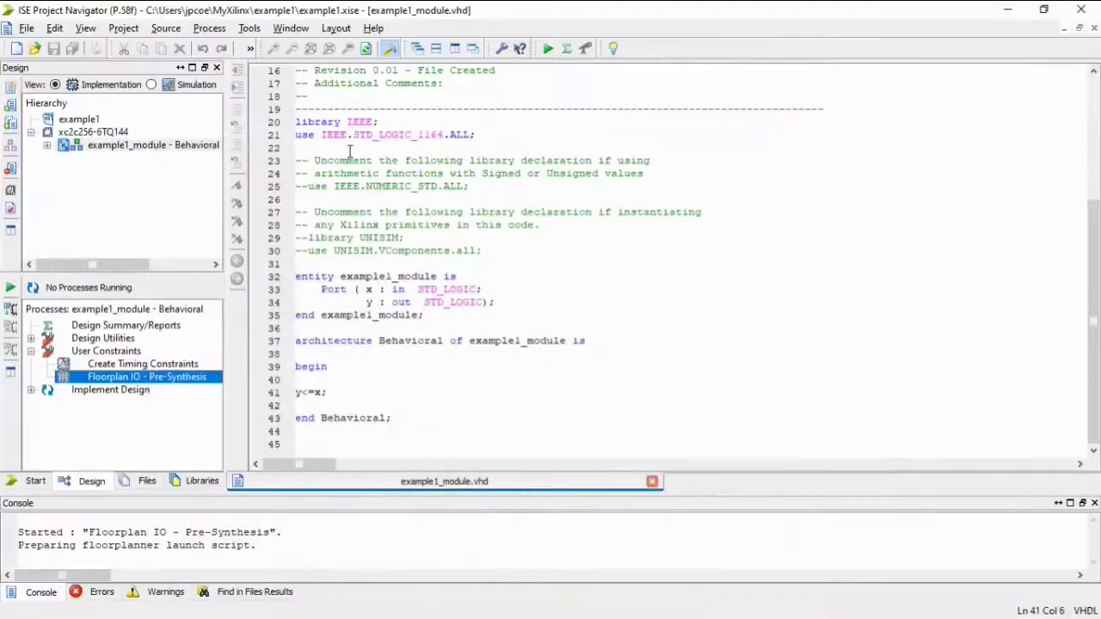
- Run Implement Design for example1_module and review the resource and pin summary in the fitter report
{"action": "double_click", "coordinate": [93, 393]}
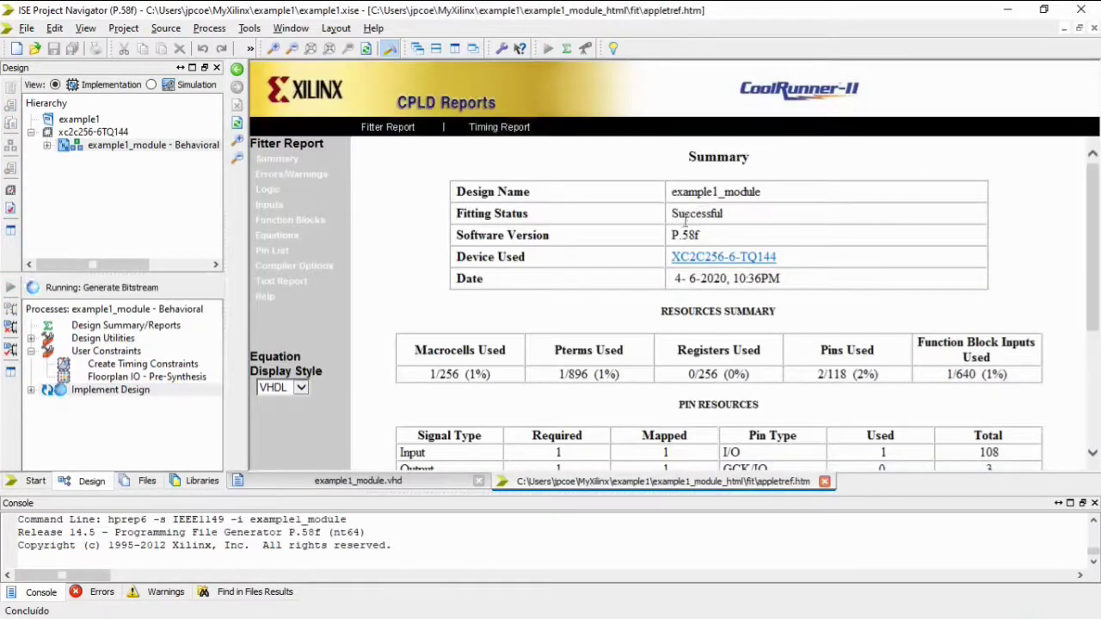
{"action": "scroll", "coordinate": [759, 271], "scroll_direction": "down", "scroll_amount": 2}
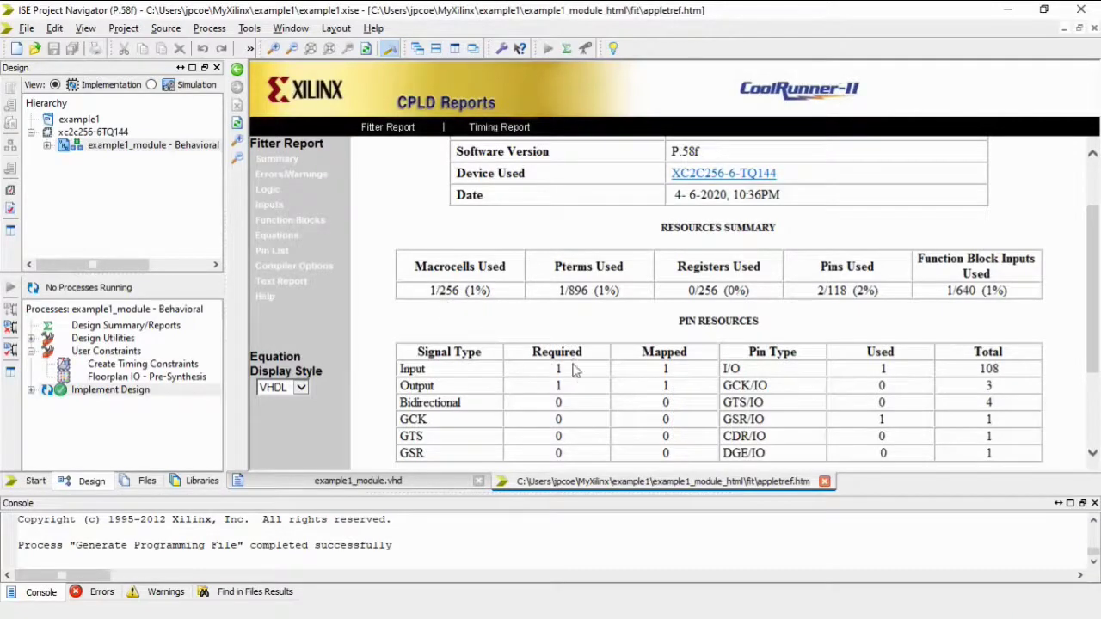
{"action": "scroll", "coordinate": [641, 362], "scroll_direction": "down", "scroll_amount": 2}
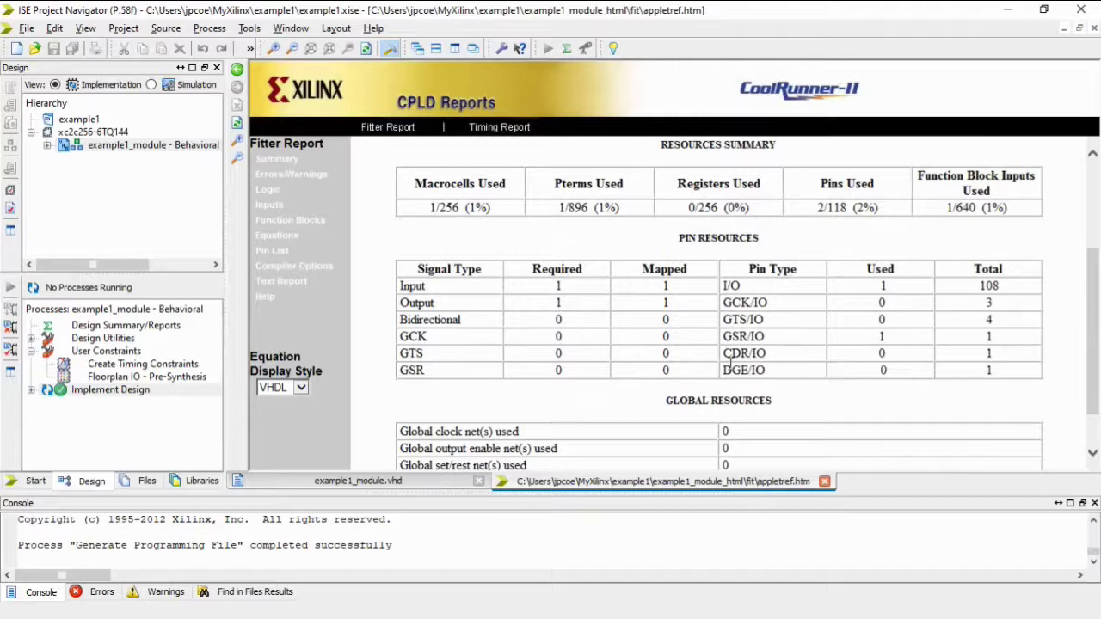
{"action": "scroll", "coordinate": [730, 365], "scroll_direction": "down", "scroll_amount": 2}
{"action": "scroll", "coordinate": [711, 376], "scroll_direction": "up", "scroll_amount": 3}
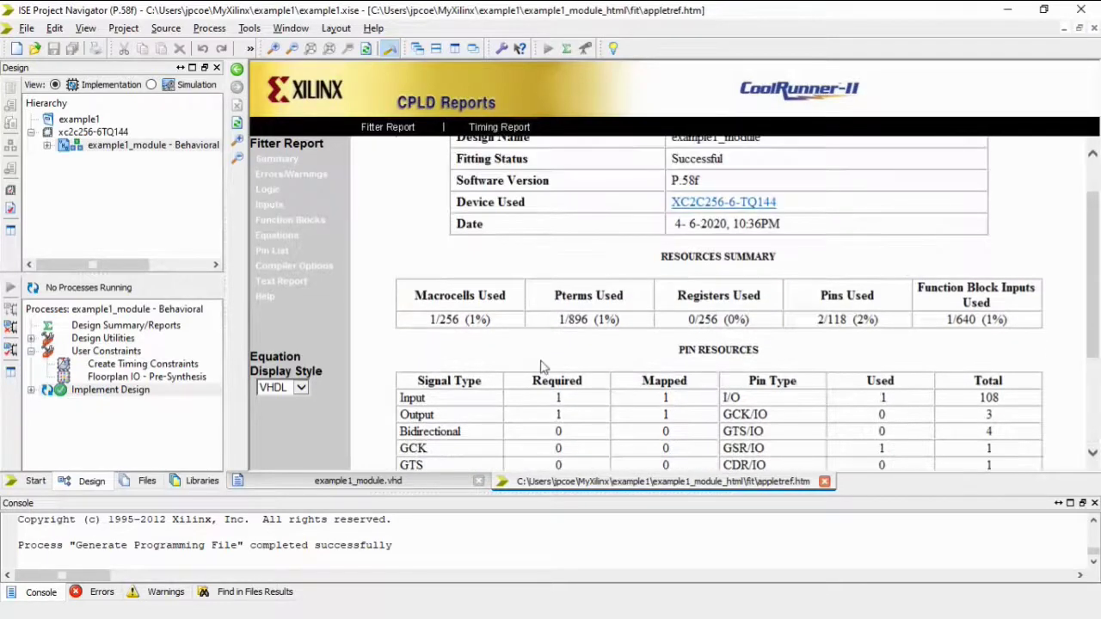
- Run Configure Target Device under Implement Design, accept the warning, and start automatic cable connection and Boundary-Scan identification in iMPACT
{"action": "left_click", "coordinate": [31, 390]}
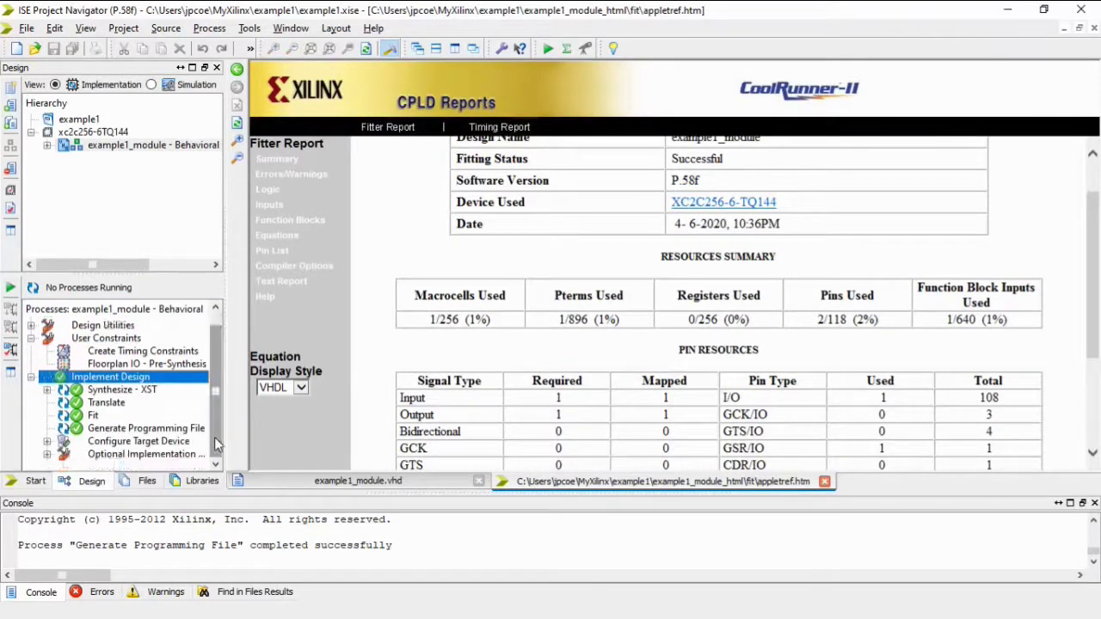
{"action": "double_click", "coordinate": [131, 442]}
{"action": "left_click", "coordinate": [550, 355]}
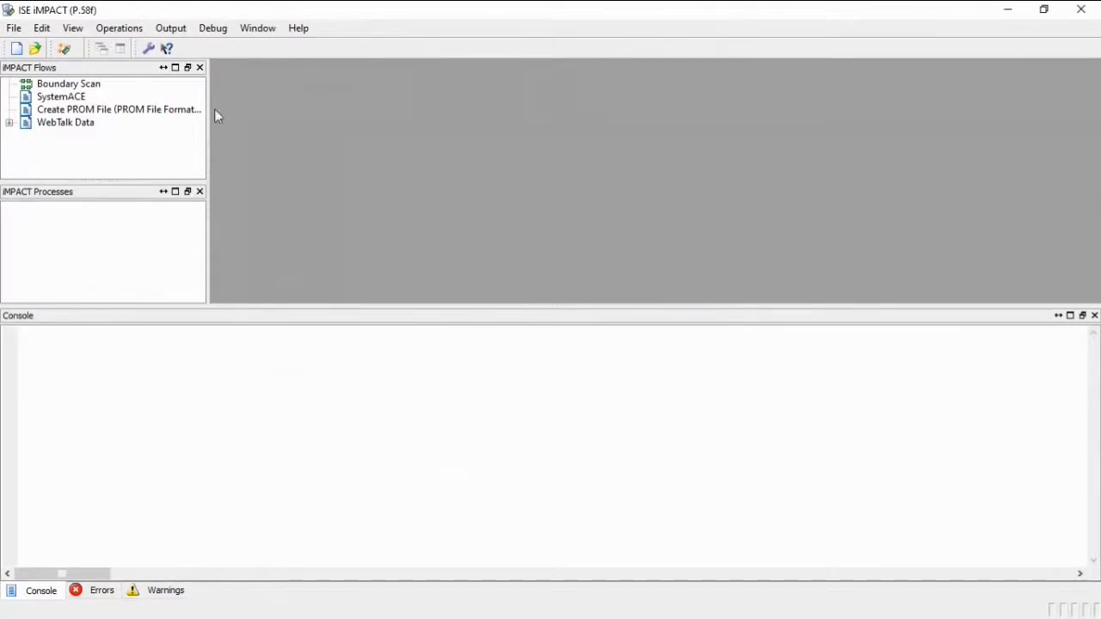
{"action": "left_click", "coordinate": [67, 52]}
{"action": "left_click", "coordinate": [457, 446]}
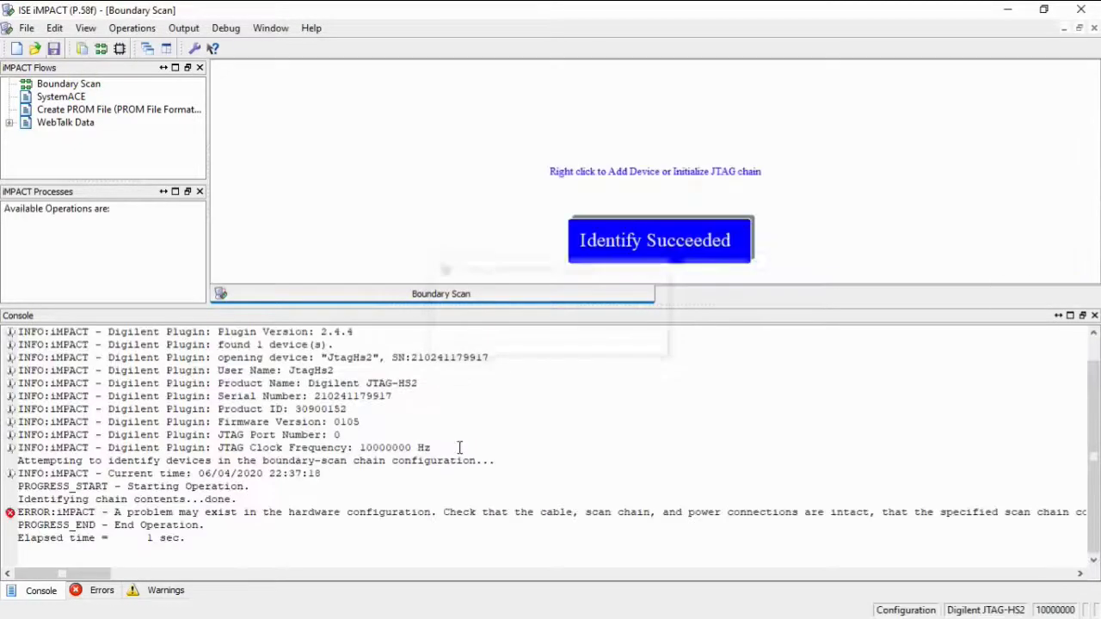
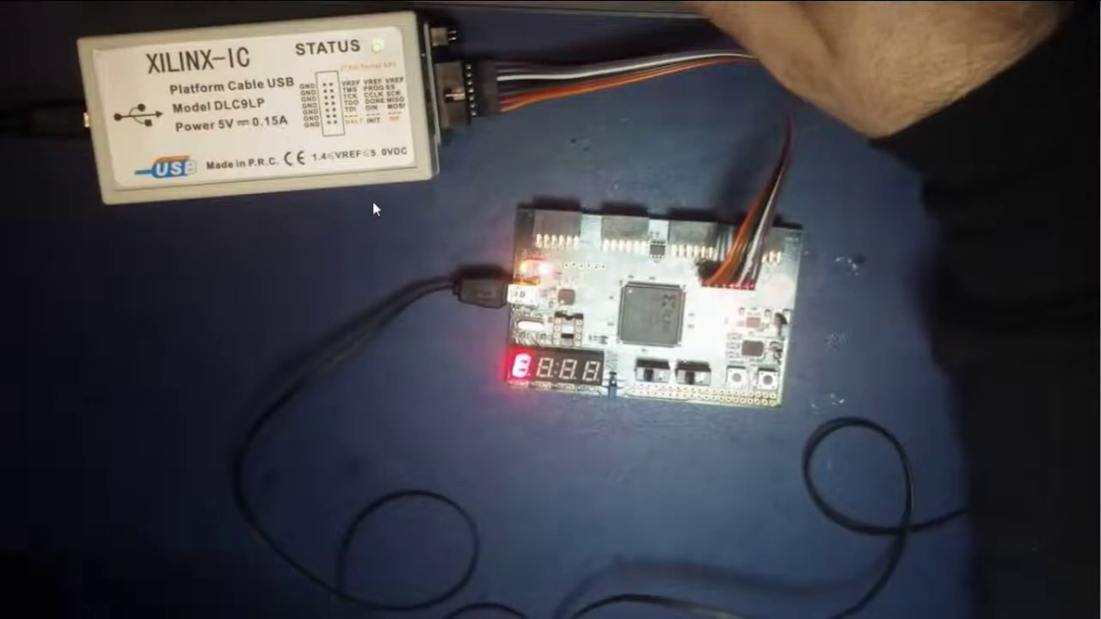
- Switch back to ISE Project Navigator and rerun all processes of Implement Design
{"action": "key", "text": "alt+Tab"}
{"action": "key", "text": "alt+Tab"}
{"action": "key", "text": "alt+Tab"}
{"action": "key", "text": "alt+Tab"}
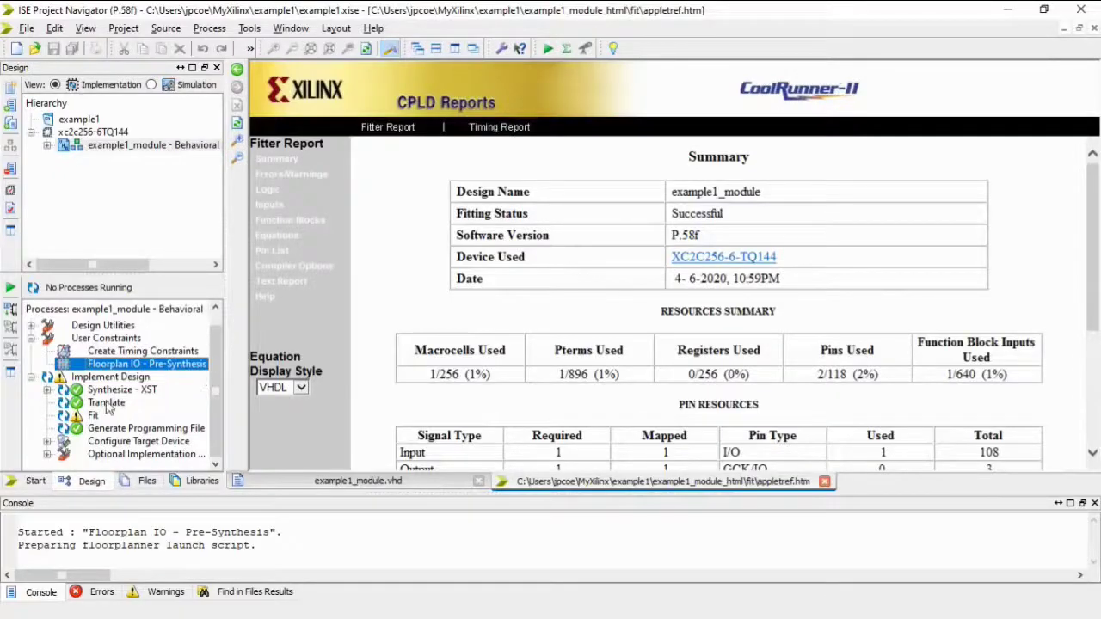
{"action": "right_click", "coordinate": [114, 384]}
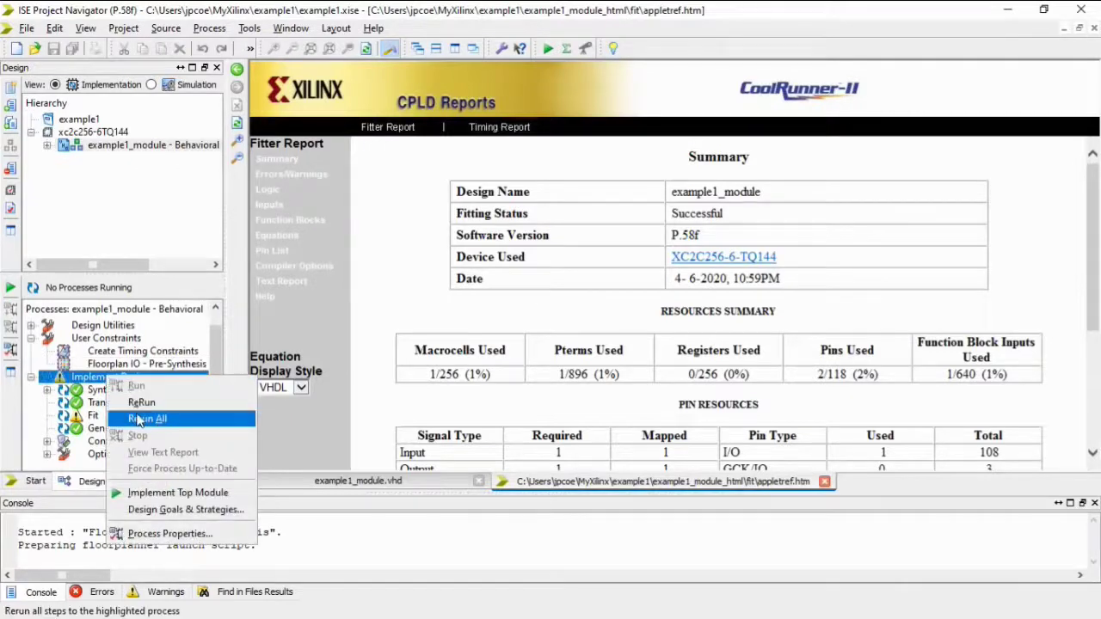
{"action": "left_click", "coordinate": [138, 419]}
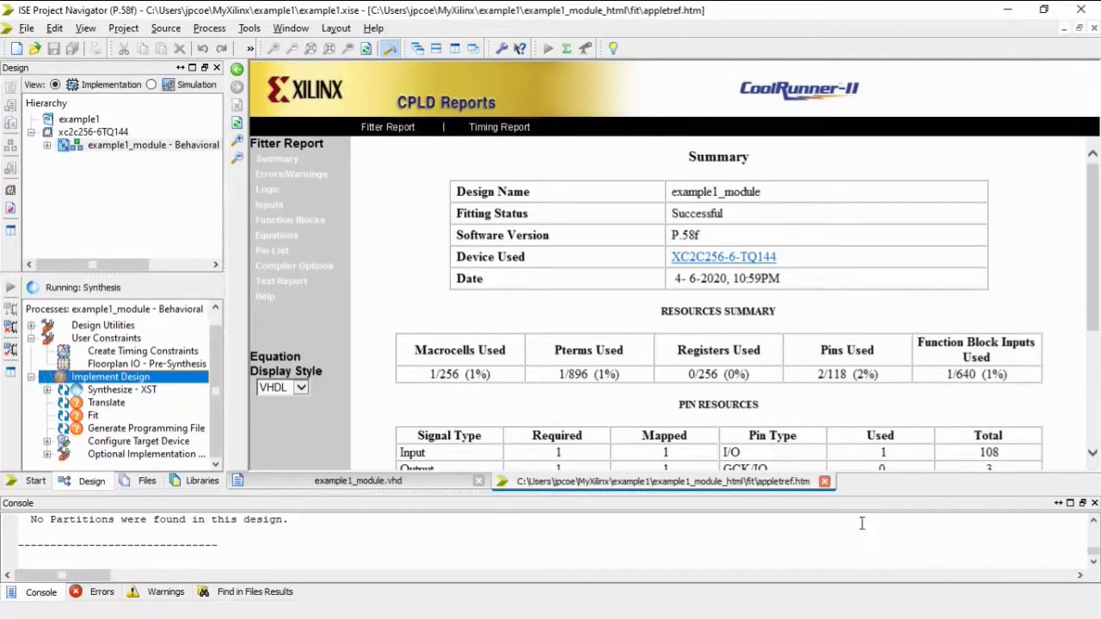
{"action": "left_click", "coordinate": [825, 482]}
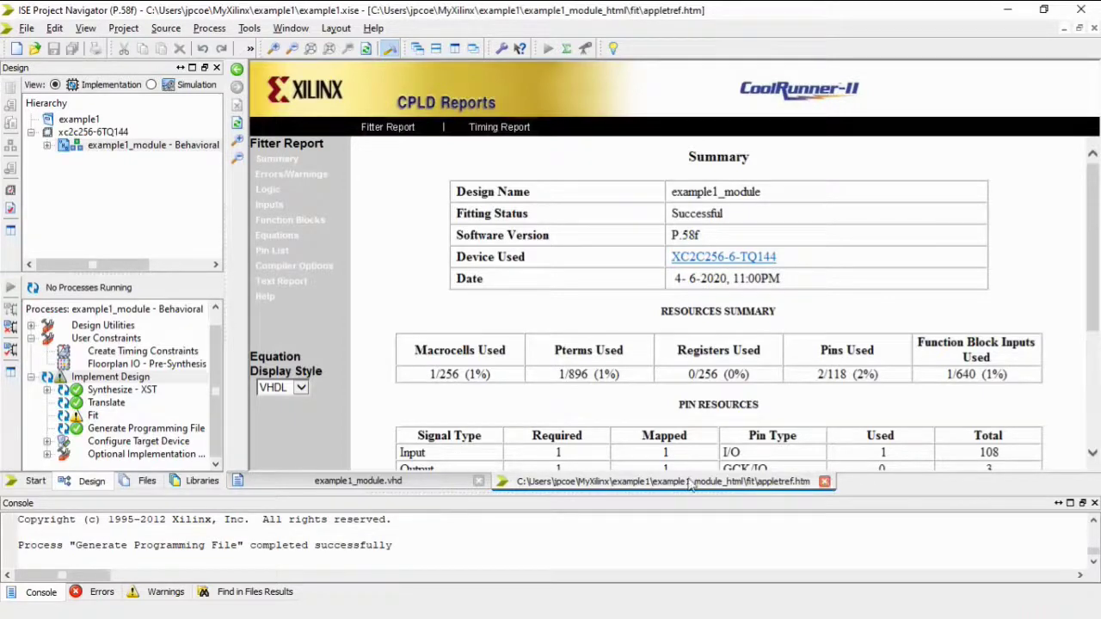
- Run Configure Target Device again, identify the Boundary-Scan chain automatically in iMPACT, and agree to assign configuration files to the xc2c256
{"action": "double_click", "coordinate": [153, 445]}
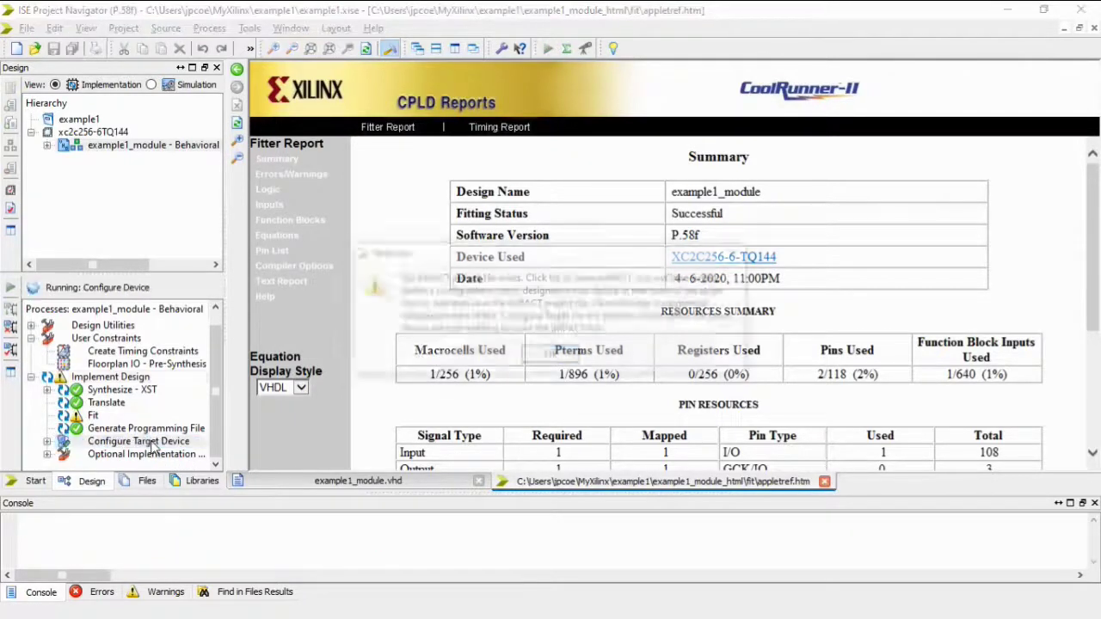
{"action": "left_click", "coordinate": [553, 356]}
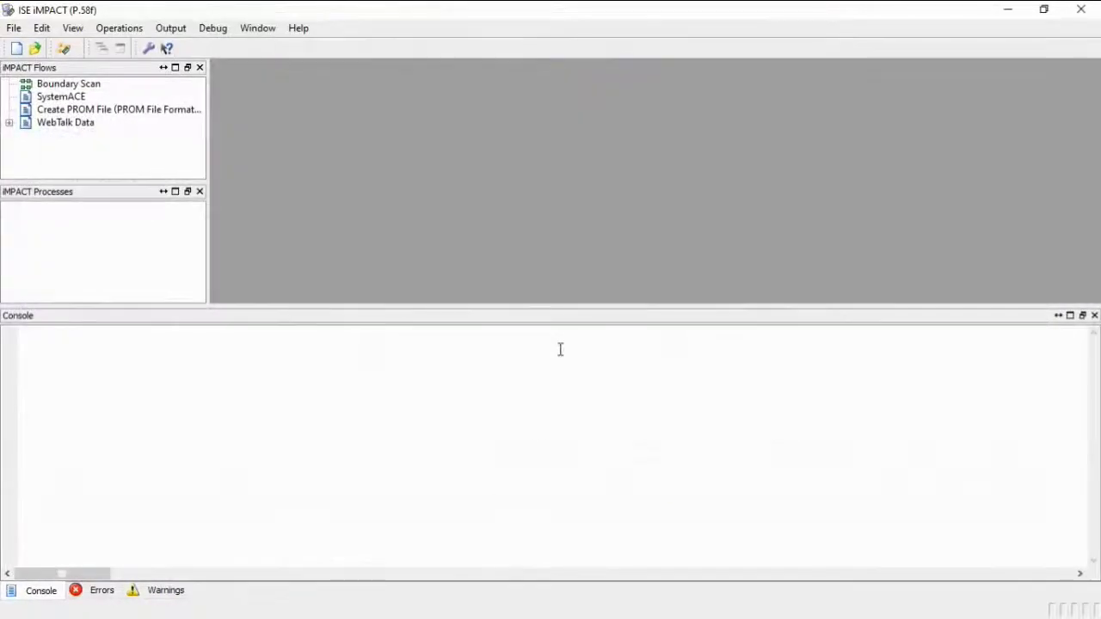
{"action": "left_click", "coordinate": [64, 52]}
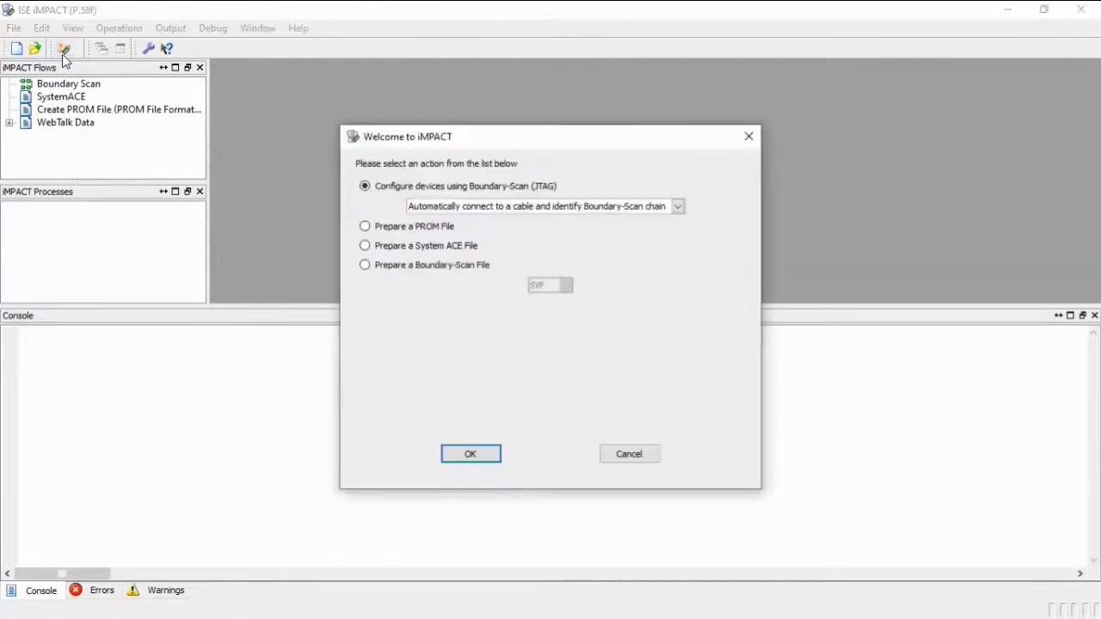
{"action": "left_click", "coordinate": [470, 456]}
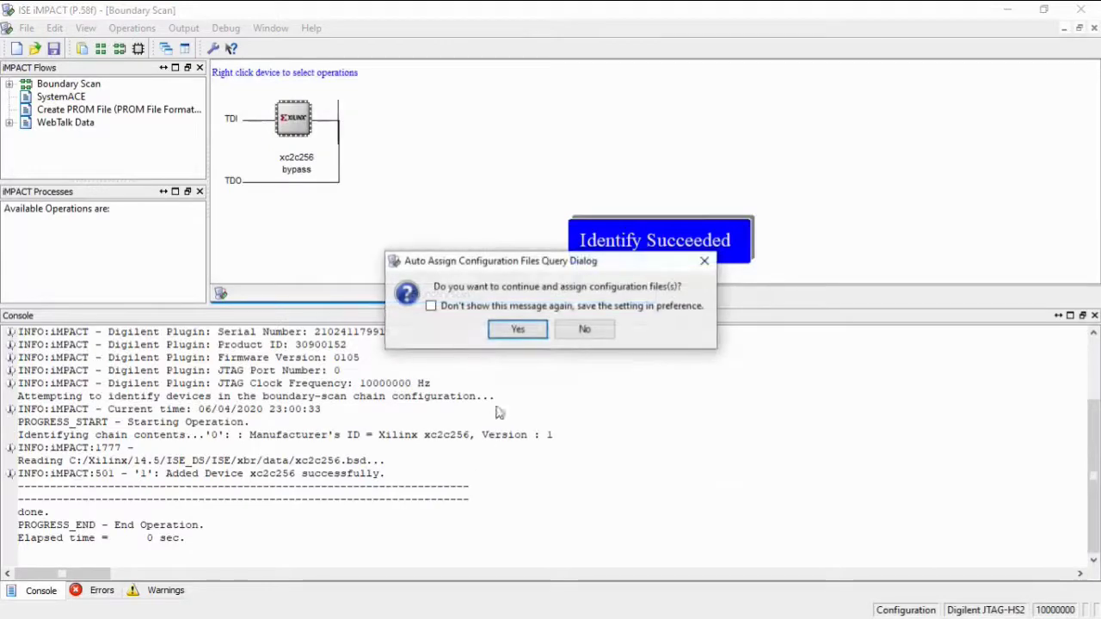
{"action": "left_click", "coordinate": [518, 331]}
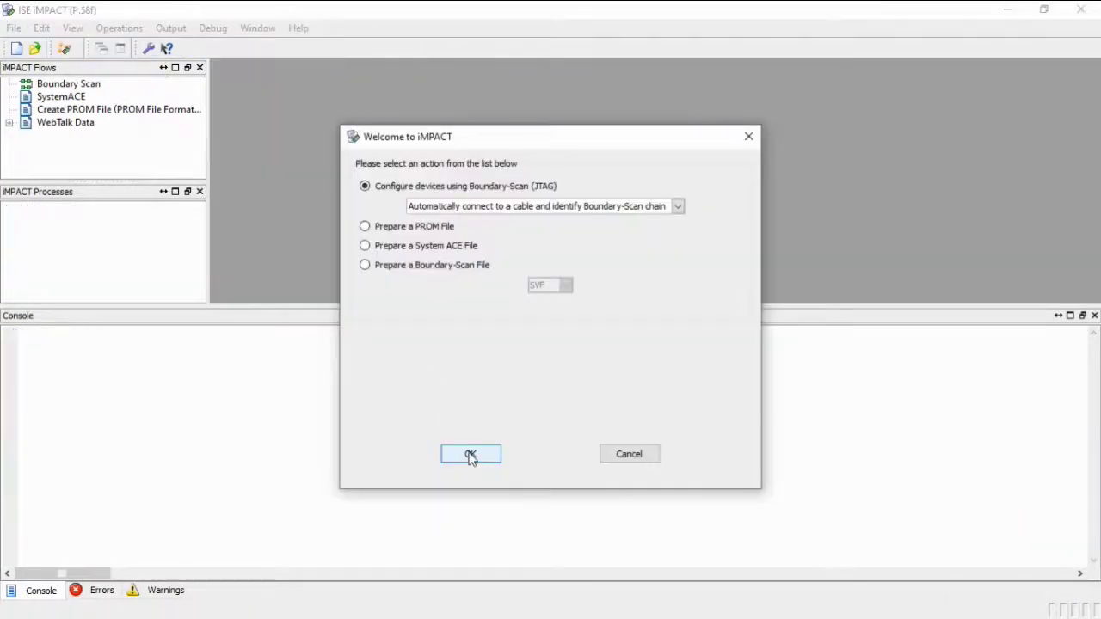
{"action": "left_click", "coordinate": [470, 456]}
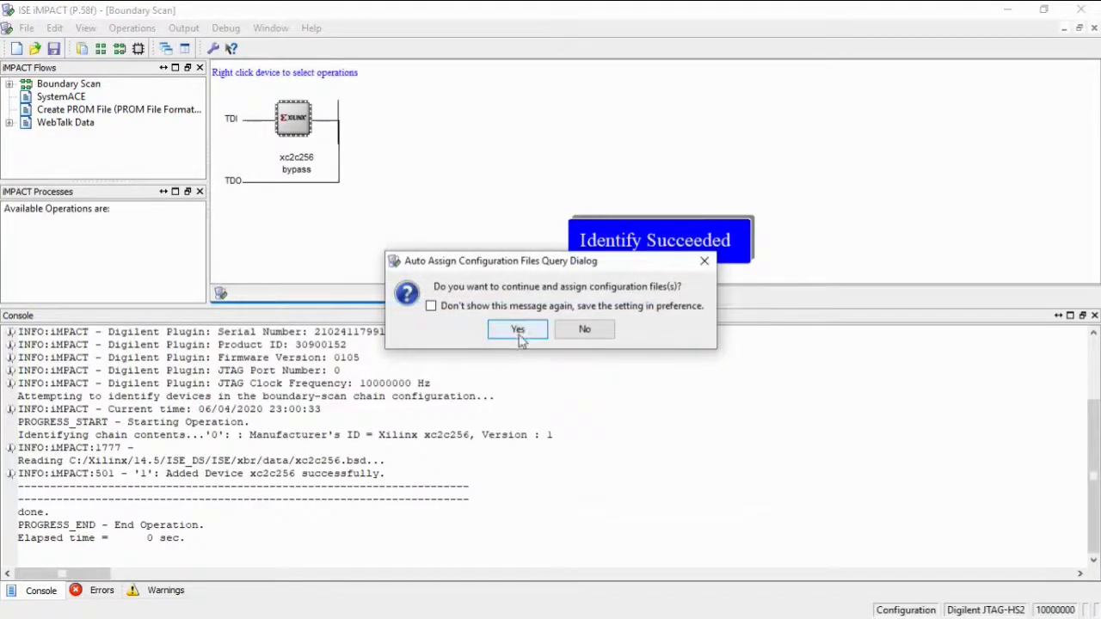
{"action": "left_click", "coordinate": [522, 328]}
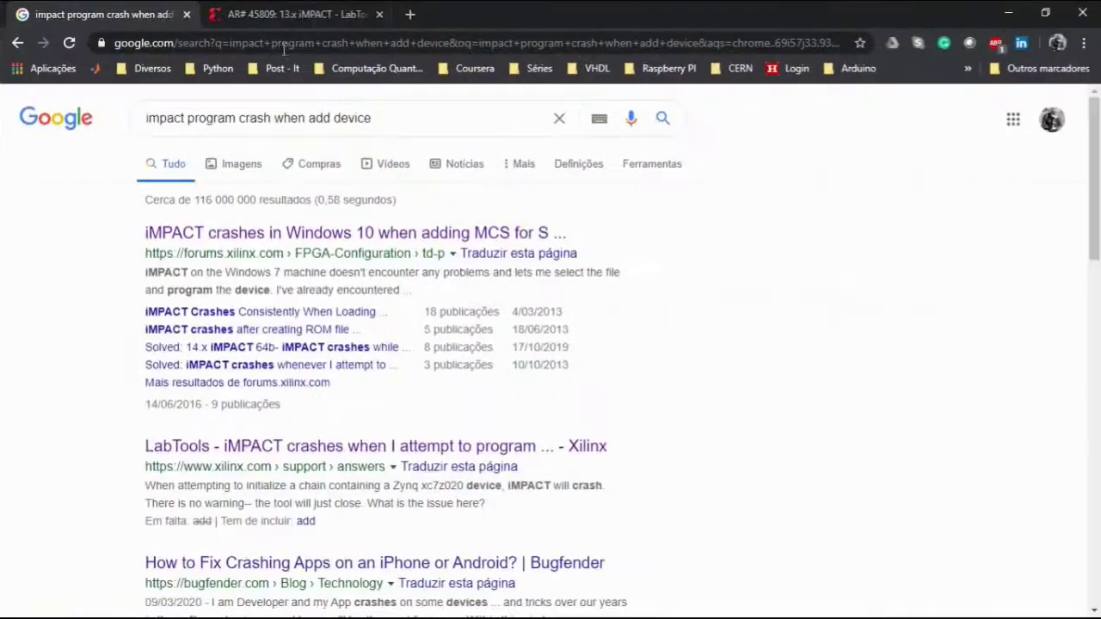
- Switch to the EEVblog guide in the browser and examine its instructions for fixing Project Navigator, iMPACT and License Manager
{"action": "key", "text": "alt+Tab"}
{"action": "key", "text": "alt+Tab"}
{"action": "key", "text": "alt+Tab"}
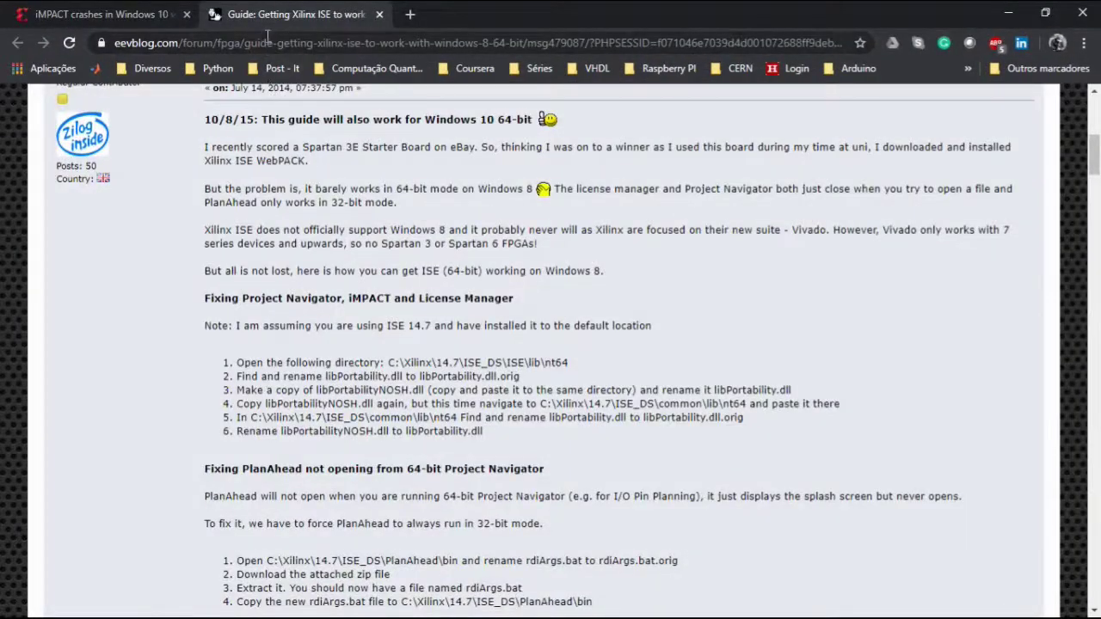
{"action": "scroll", "coordinate": [385, 225], "scroll_direction": "up", "scroll_amount": 6}
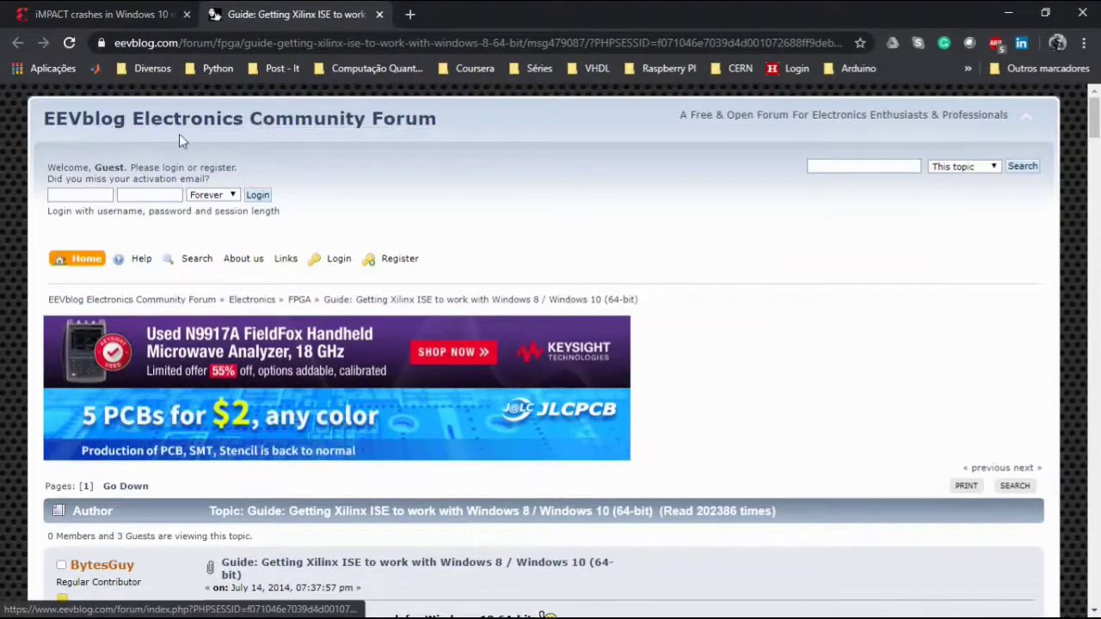
{"action": "scroll", "coordinate": [310, 211], "scroll_direction": "down", "scroll_amount": 3}
{"action": "scroll", "coordinate": [308, 227], "scroll_direction": "down", "scroll_amount": 3}
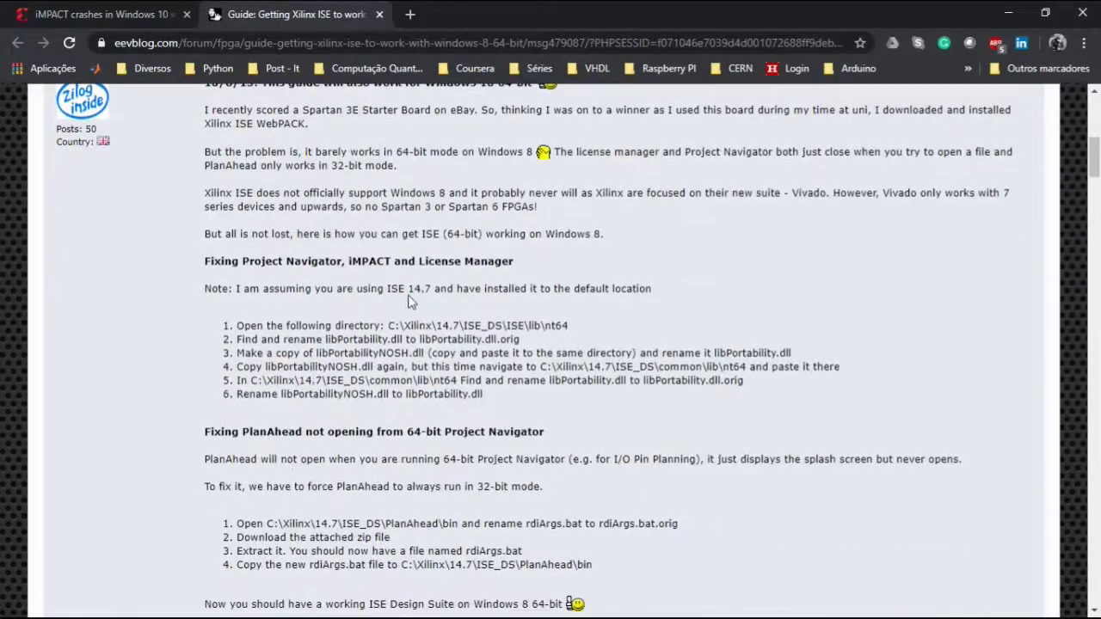
{"action": "scroll", "coordinate": [394, 277], "scroll_direction": "up", "scroll_amount": 2}
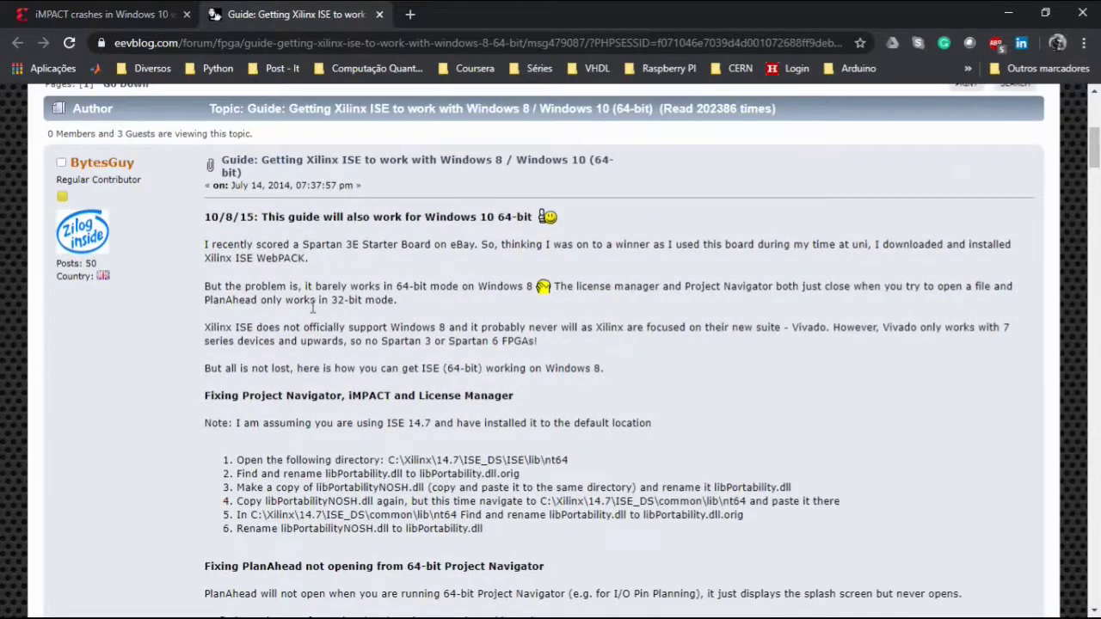
{"action": "scroll", "coordinate": [419, 419], "scroll_direction": "down", "scroll_amount": 2}
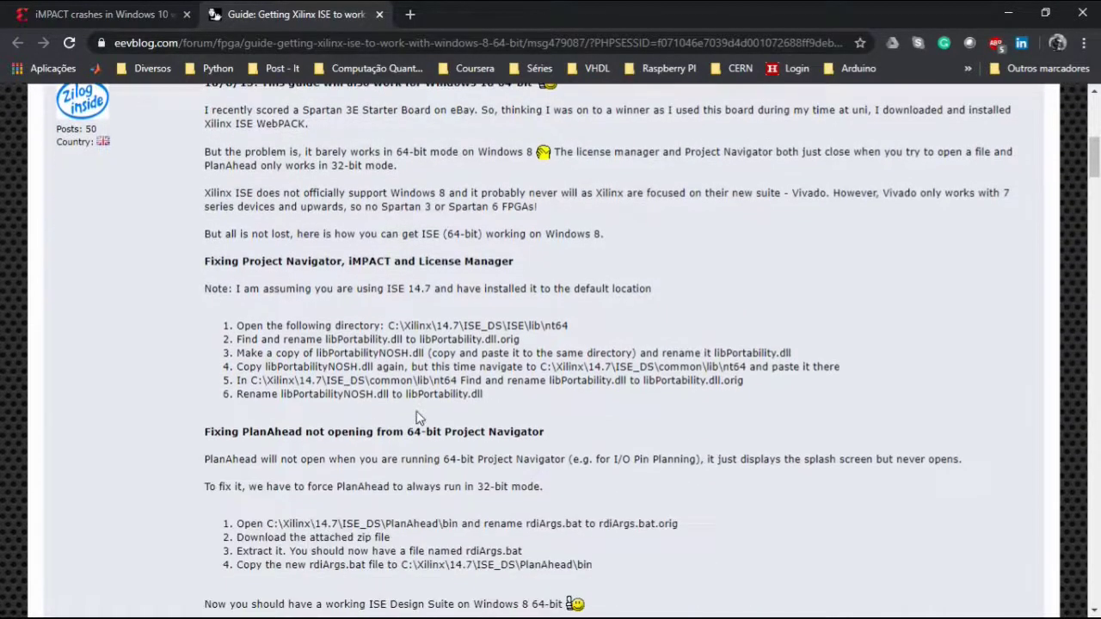
{"action": "scroll", "coordinate": [410, 376], "scroll_direction": "down", "scroll_amount": 2}
{"action": "scroll", "coordinate": [413, 352], "scroll_direction": "up", "scroll_amount": 2}
{"action": "left_click_drag", "start_coordinate": [389, 325], "coordinate": [570, 329]}
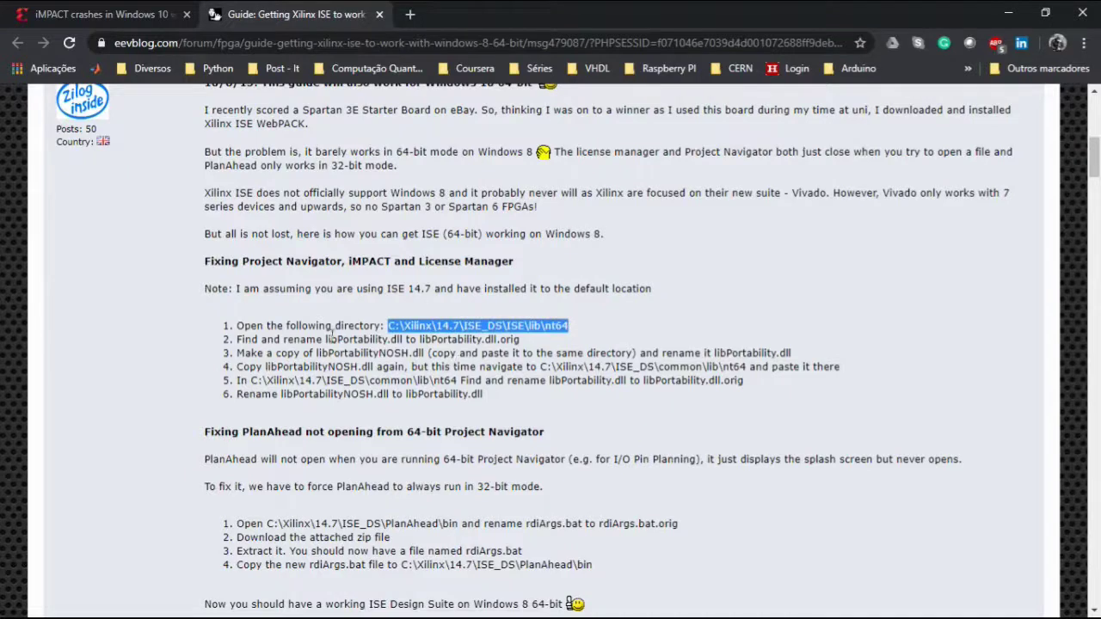
{"action": "left_click_drag", "start_coordinate": [326, 339], "coordinate": [516, 338]}
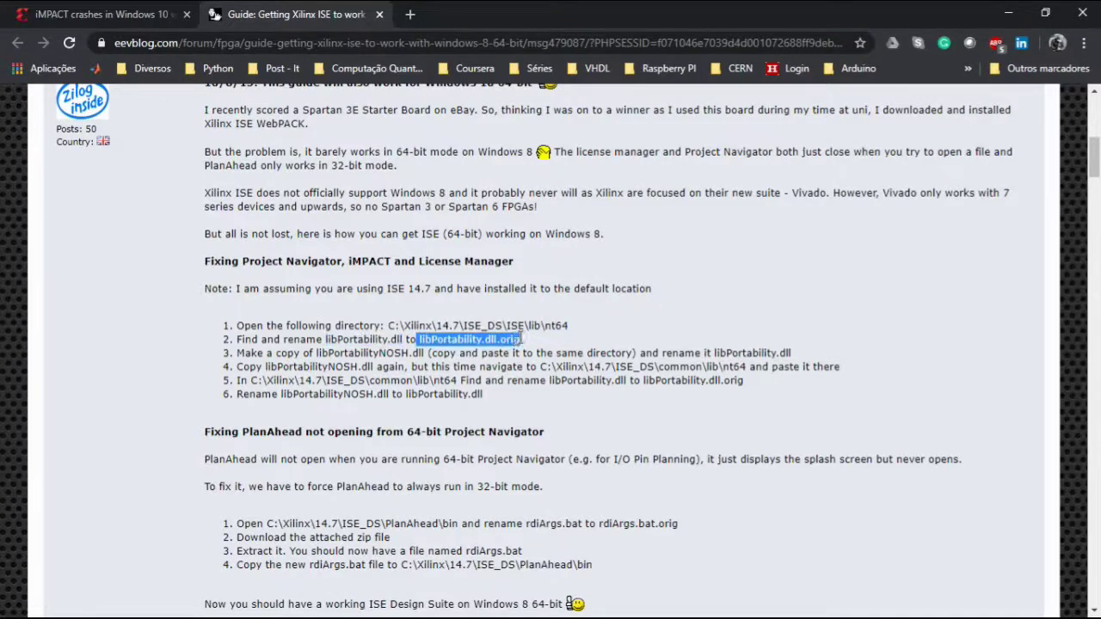
- Switch to the ISE\lib\nt64 folder in File Explorer and rename libPortability.dll as libPortability.dll.orig
{"action": "key", "text": "alt+Tab"}
{"action": "key", "text": "alt+Tab"}
{"action": "key", "text": "alt+Tab"}
{"action": "key", "text": "alt+Tab"}
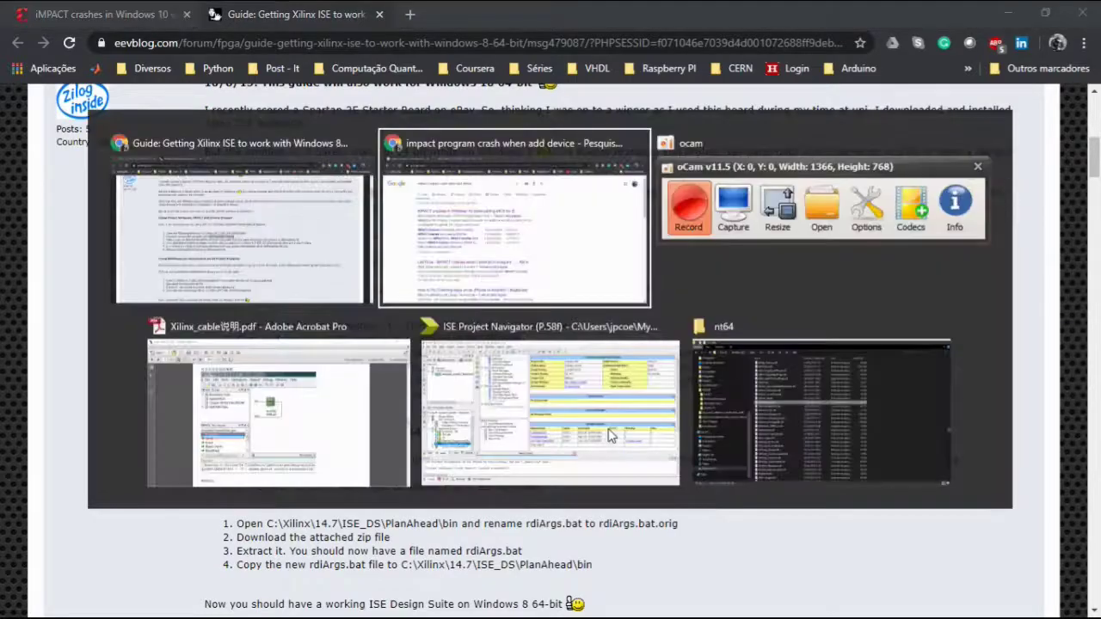
{"action": "key", "text": "alt+Tab"}
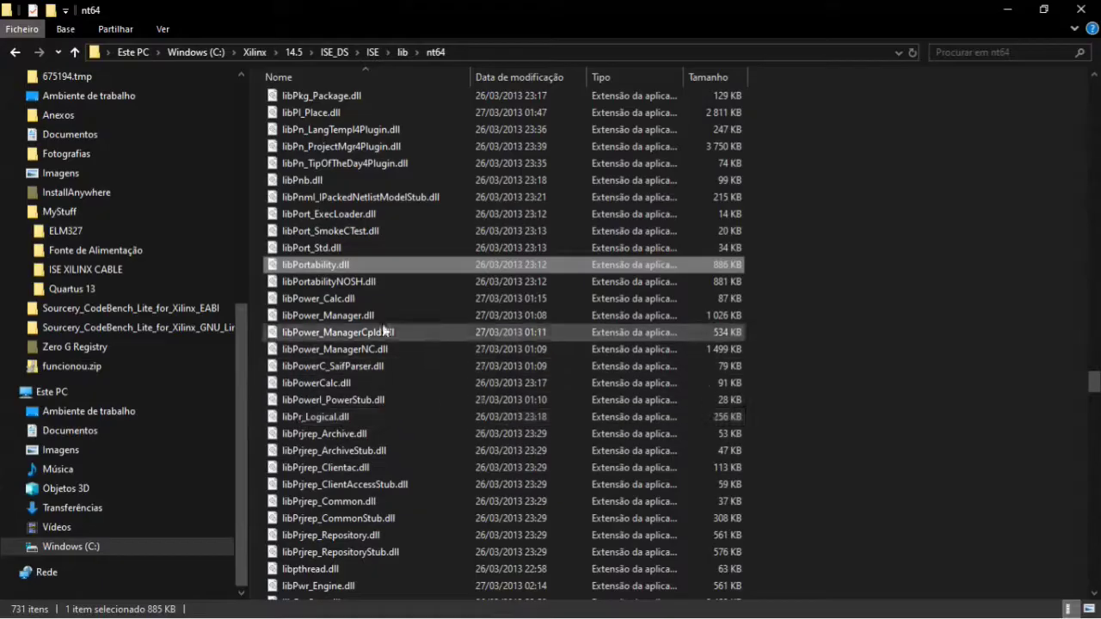
{"action": "right_click", "coordinate": [316, 270]}
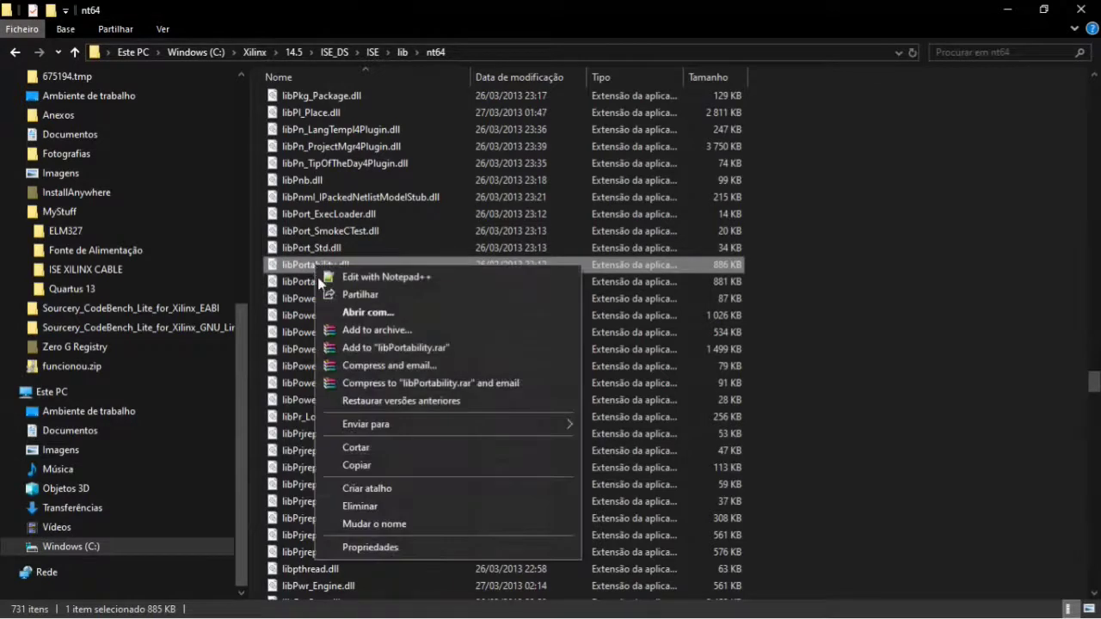
{"action": "left_click", "coordinate": [386, 524]}
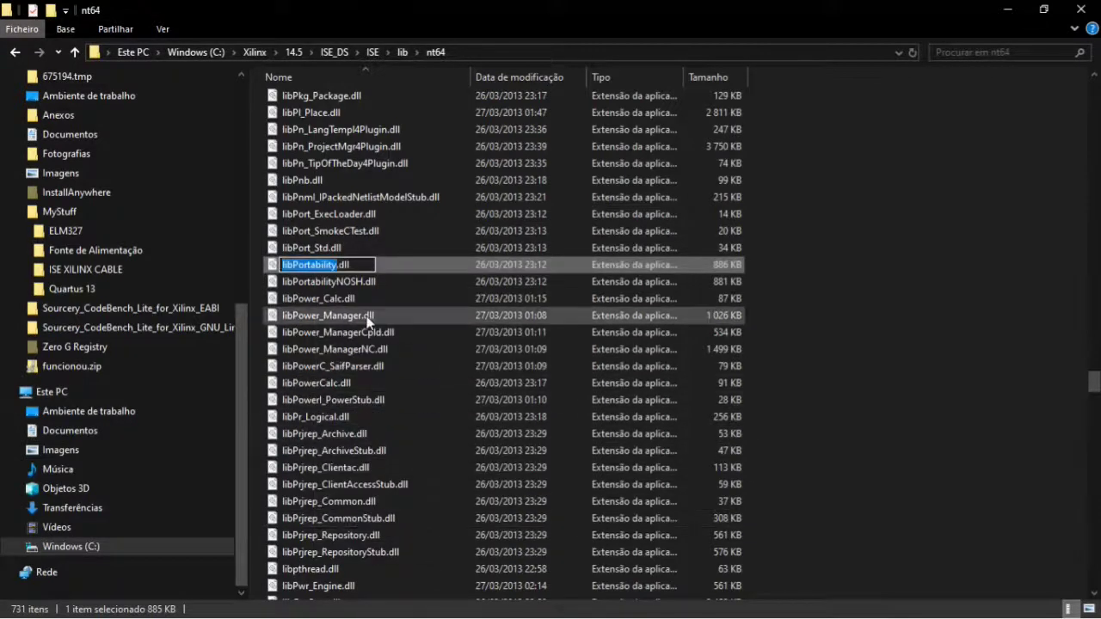
{"action": "left_click", "coordinate": [363, 265]}
{"action": "double_click", "coordinate": [363, 265]}
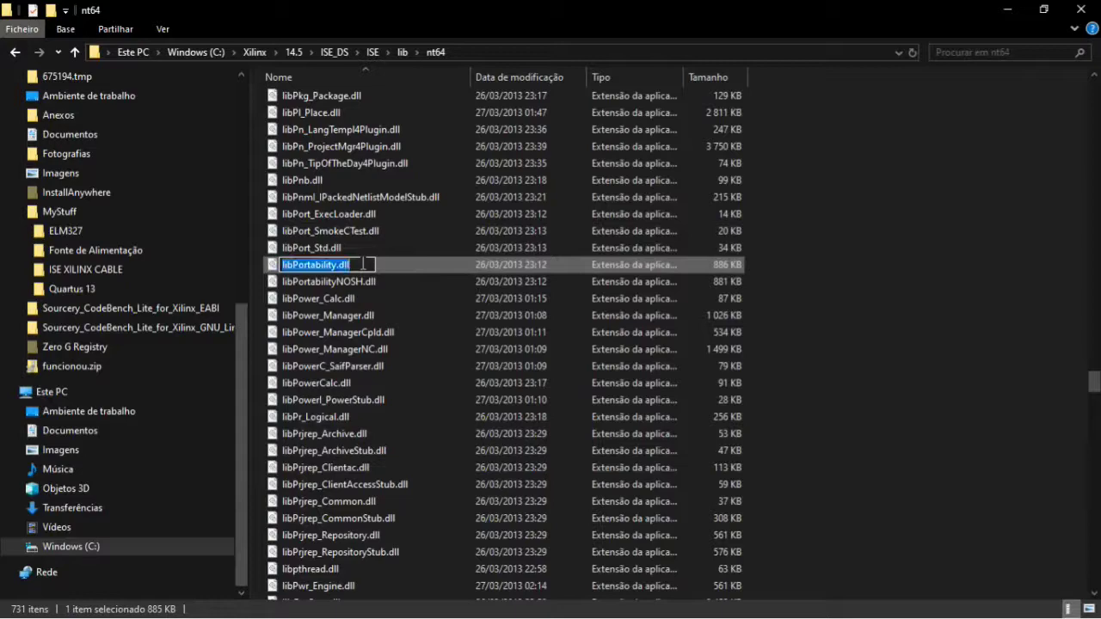
{"action": "left_click", "coordinate": [363, 265]}
{"action": "type", "text": ".orig"}
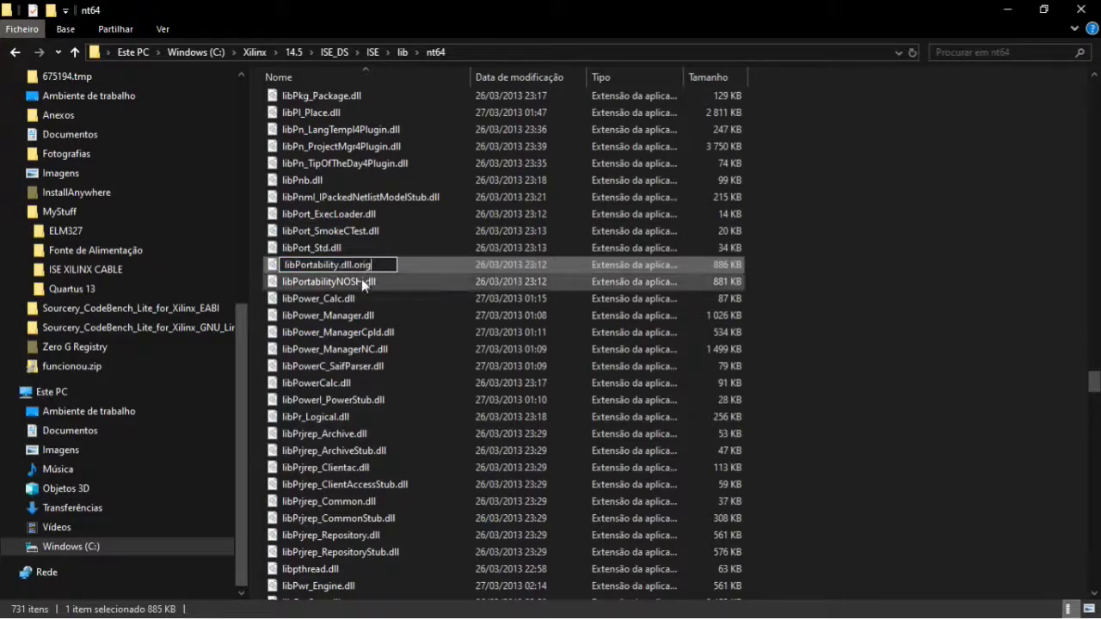
{"action": "left_click", "coordinate": [371, 334]}
- Copy the name libPortability.dll from the browser guide, then duplicate libPortabilityNOSH.dll in ISE\lib\nt64 and rename the copy as libPortability.dll
{"action": "key", "text": "alt+Tab"}
{"action": "left_click_drag", "start_coordinate": [714, 354], "coordinate": [793, 354]}
{"action": "key", "text": "ctrl+c"}
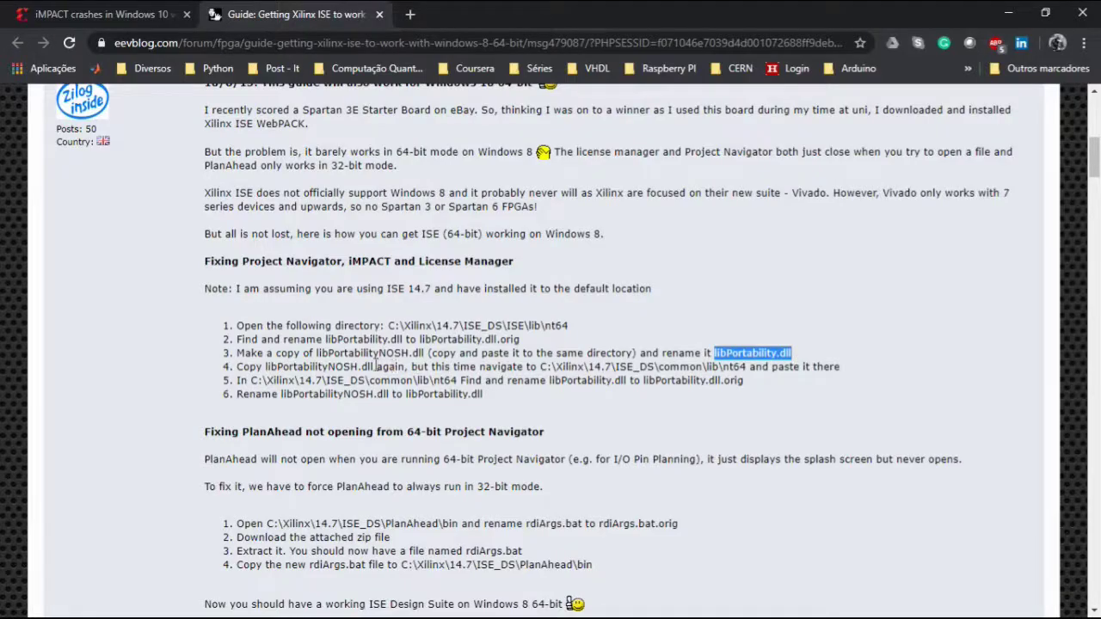
{"action": "key", "text": "alt+Tab"}
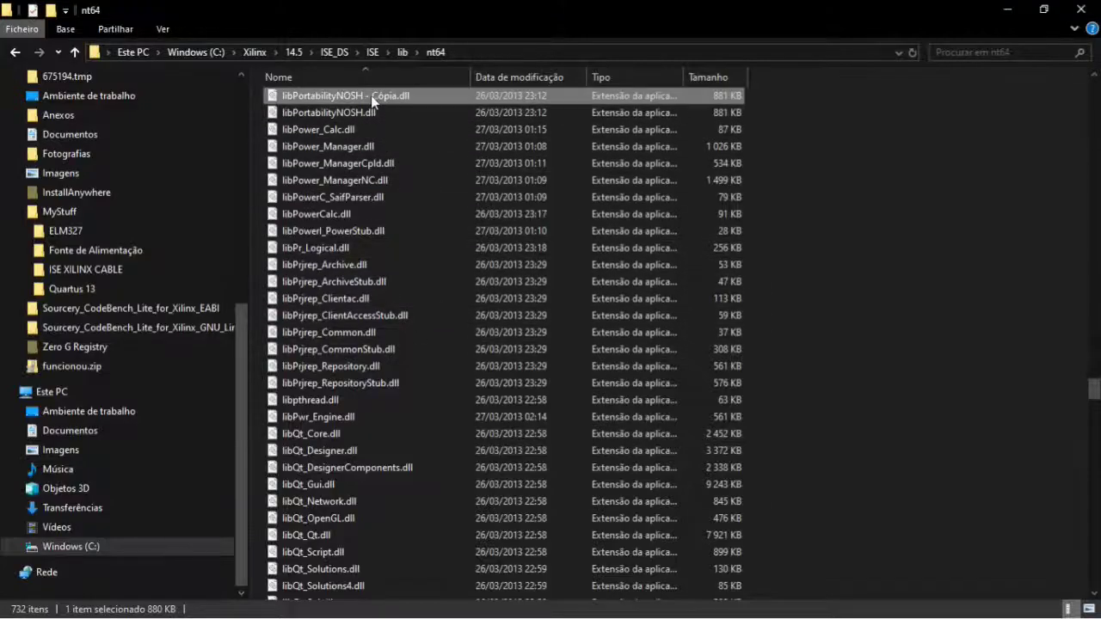
{"action": "right_click", "coordinate": [371, 96]}
{"action": "left_click", "coordinate": [440, 354]}
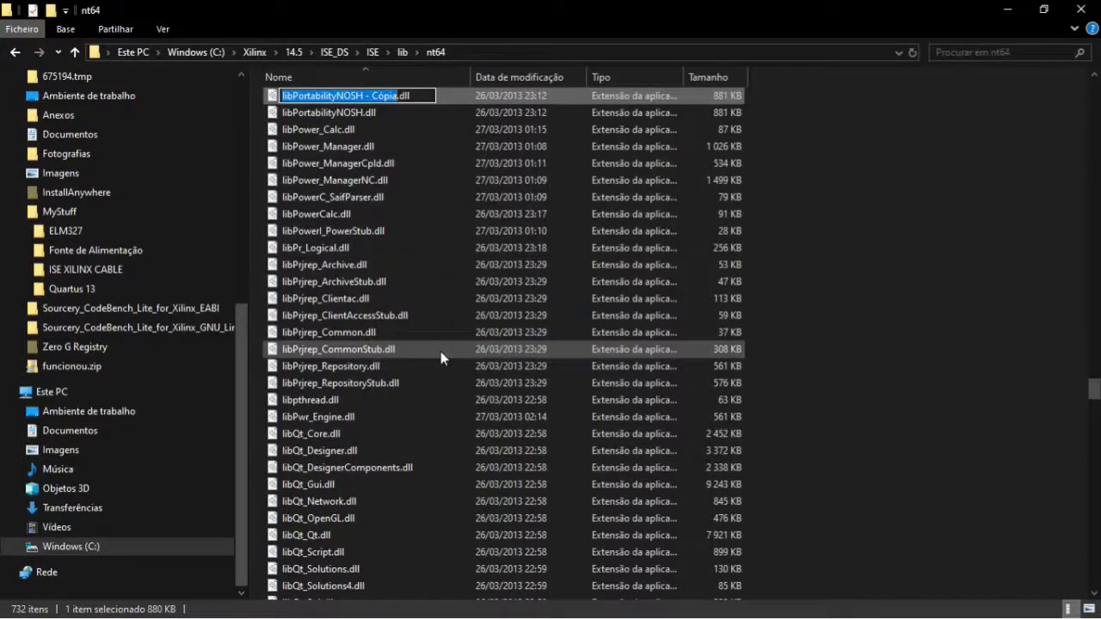
{"action": "key", "text": "ctrl+v"}
{"action": "key", "text": "Delete"}
{"action": "key", "text": "Delete"}
{"action": "key", "text": "Delete"}
{"action": "key", "text": "Delete"}
{"action": "key", "text": "Return"}
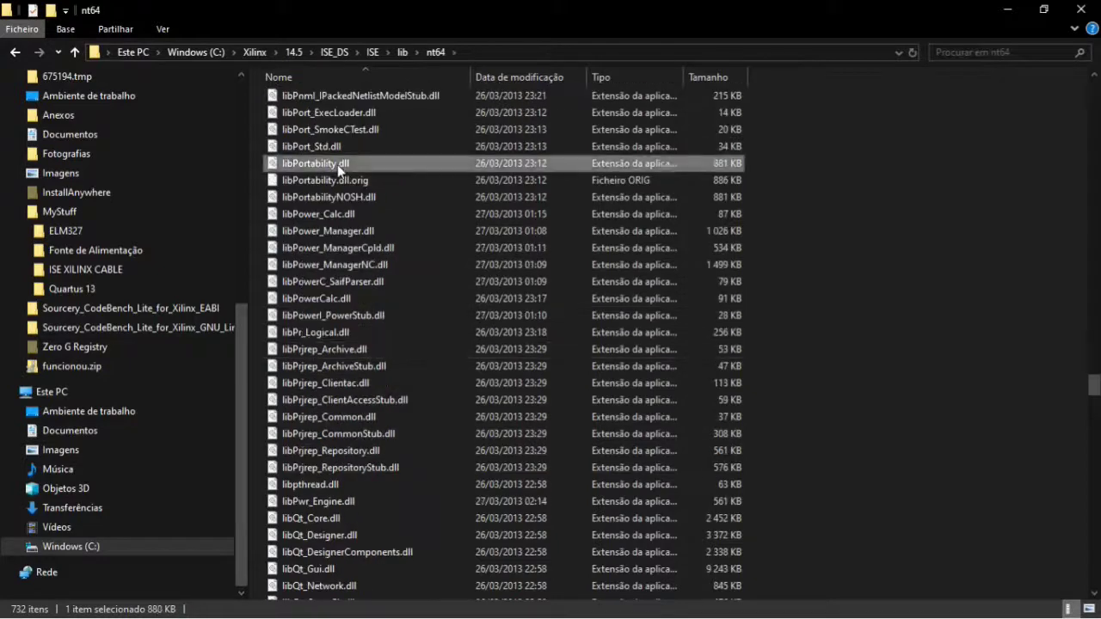
- Check the guide's next instruction and open the C:\Xilinx\14.5\ISE_DS\common\lib\nt64 folder in File Explorer
{"action": "left_click", "coordinate": [343, 197]}
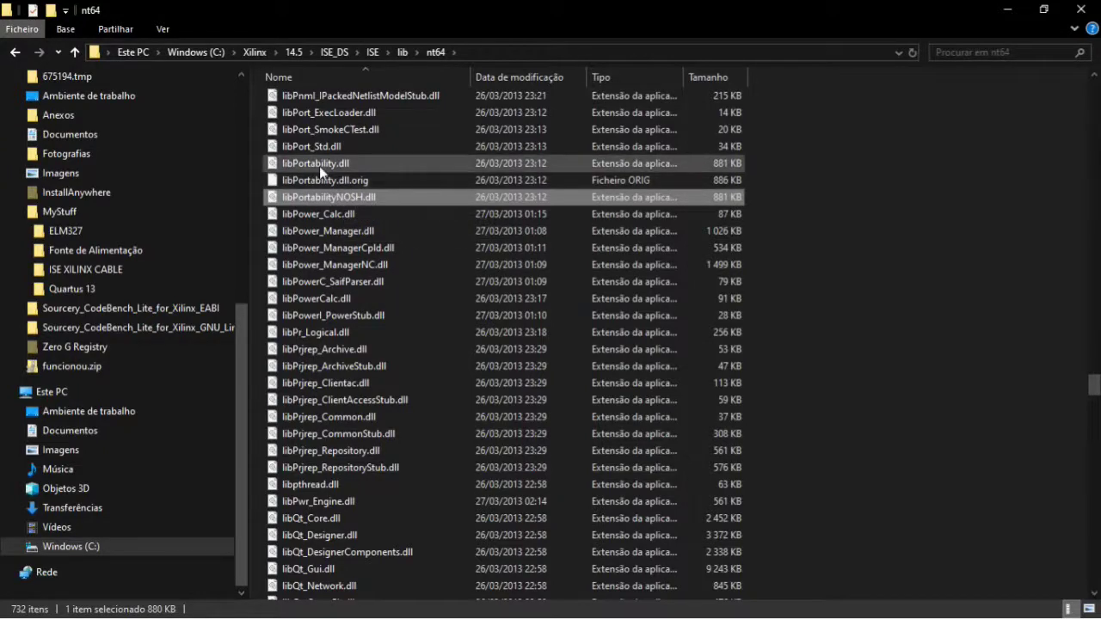
{"action": "key", "text": "alt+Tab"}
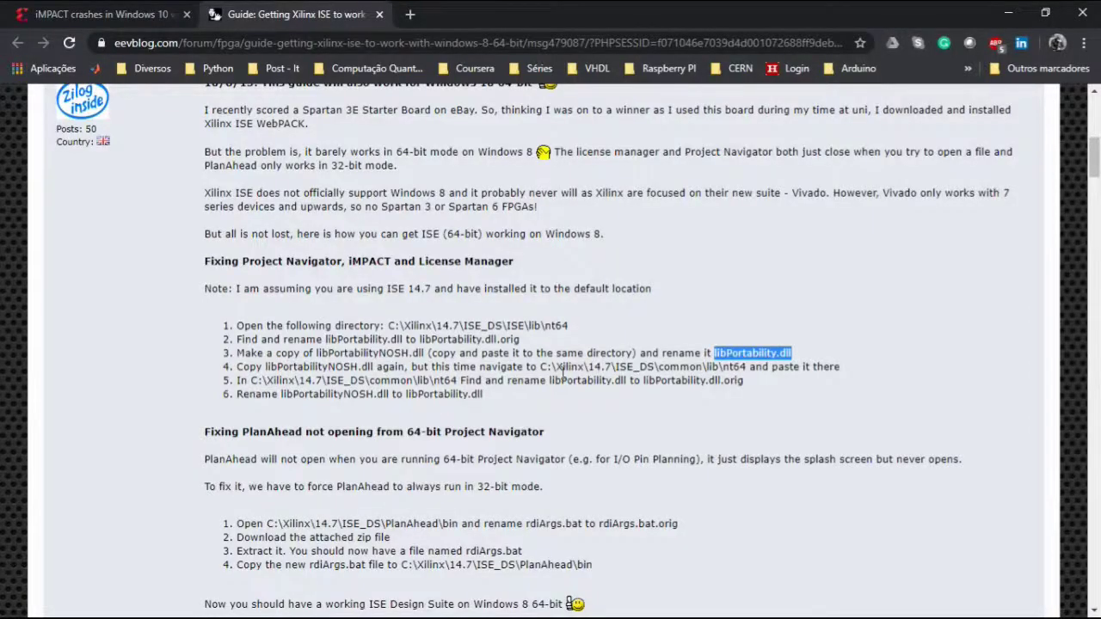
{"action": "key", "text": "alt+Tab"}
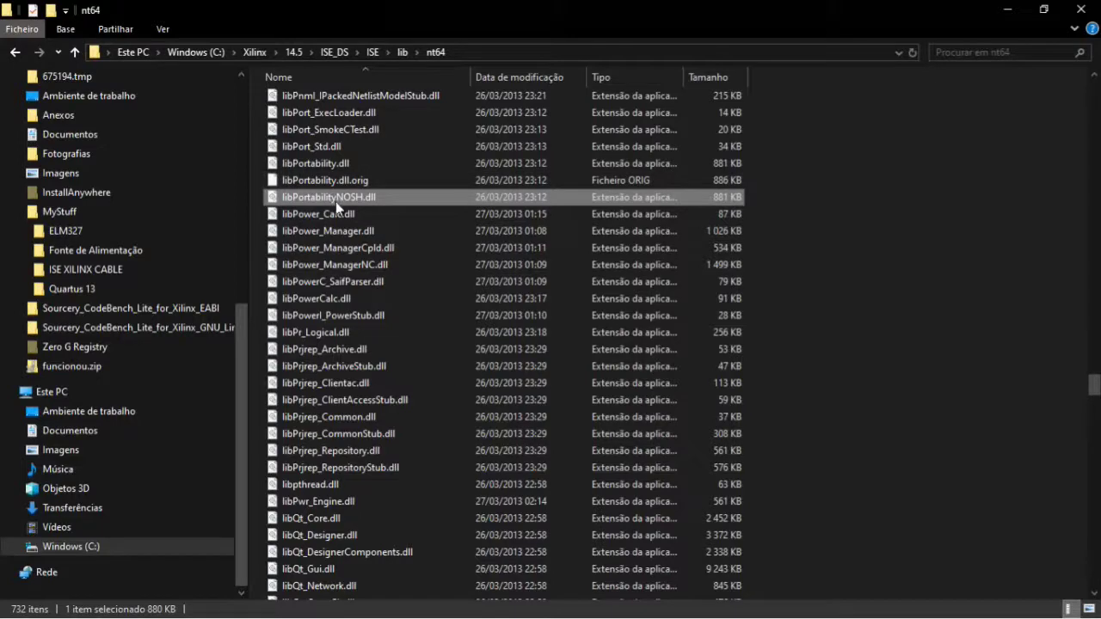
{"action": "left_click", "coordinate": [334, 51]}
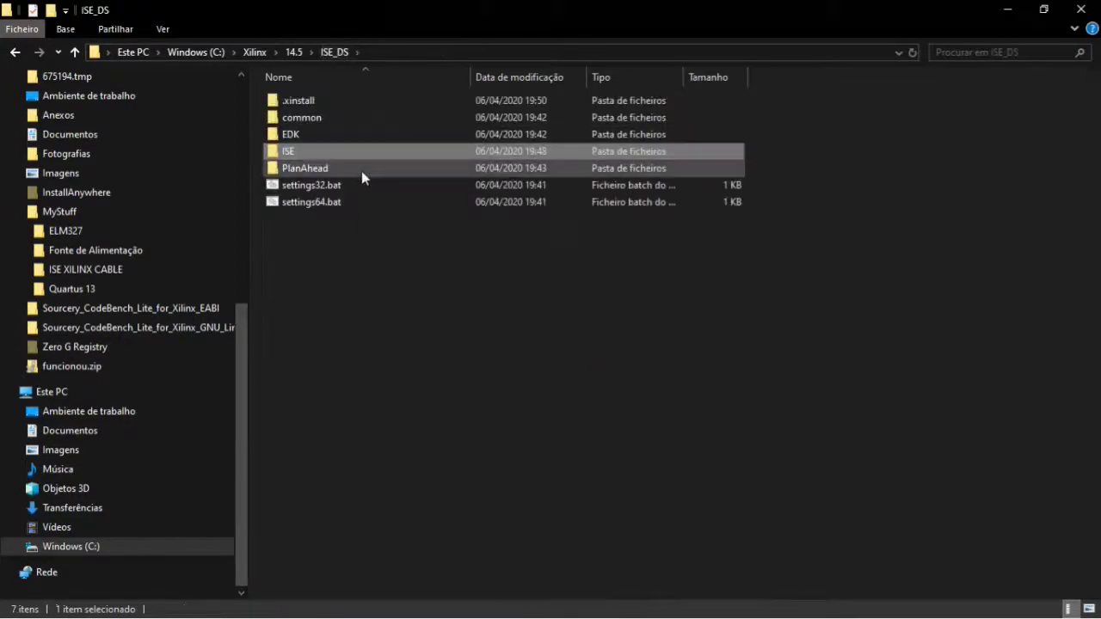
{"action": "double_click", "coordinate": [307, 120]}
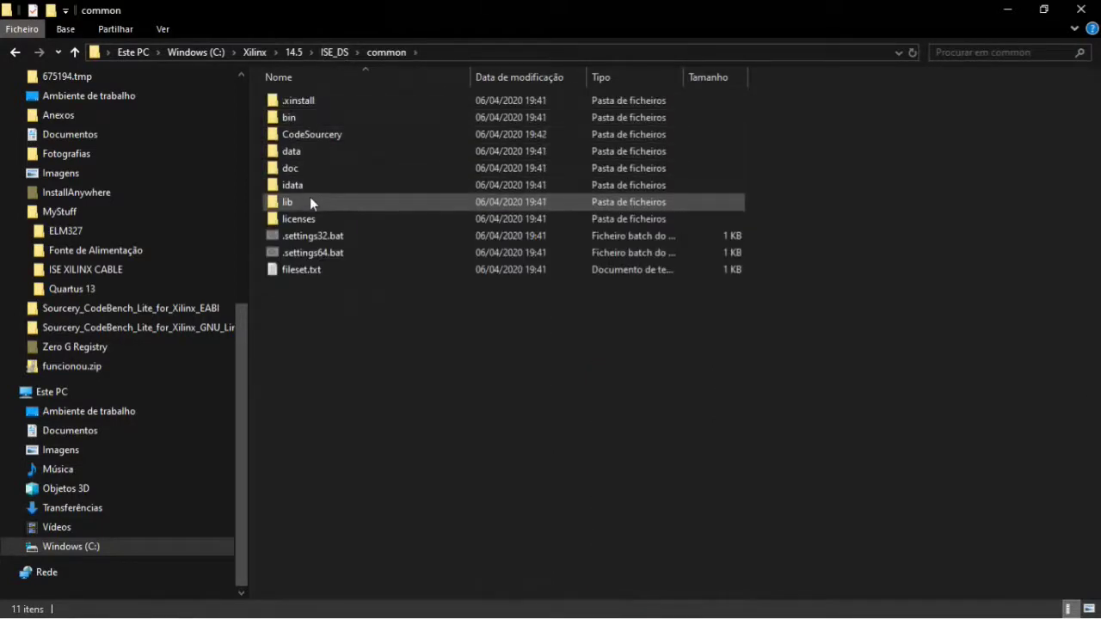
{"action": "double_click", "coordinate": [310, 201]}
{"action": "double_click", "coordinate": [284, 120]}
- Rename libPortability.dll in common\lib\nt64 as libPortability.dll.orig
{"action": "left_click", "coordinate": [325, 439]}
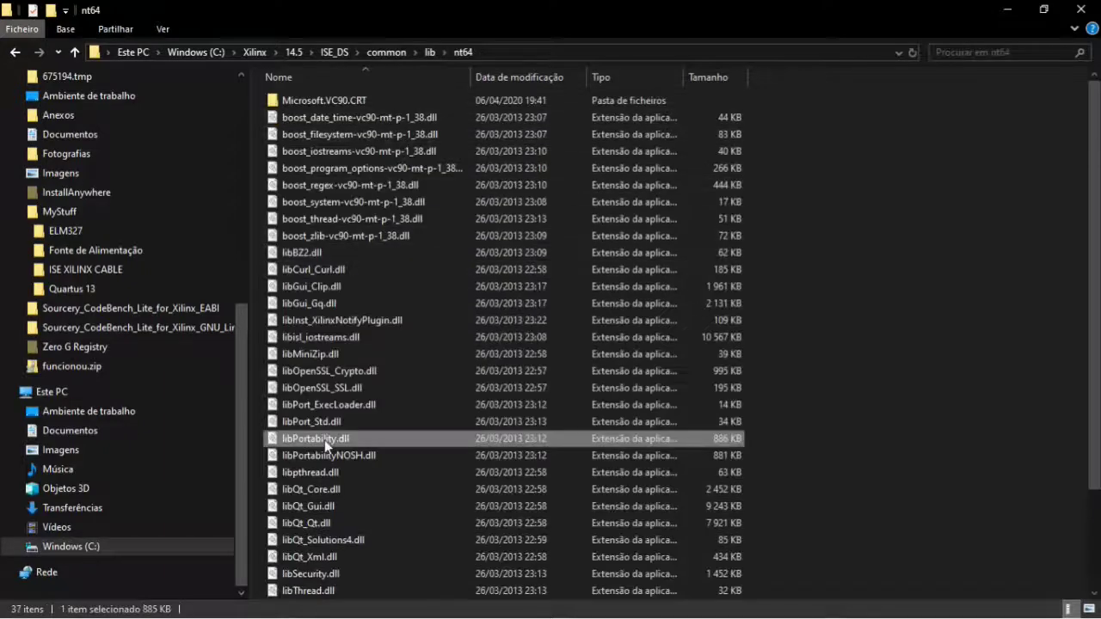
{"action": "right_click", "coordinate": [324, 440]}
{"action": "left_click", "coordinate": [372, 398]}
{"action": "key", "text": "ctrl+c"}
{"action": "left_click", "coordinate": [363, 441]}
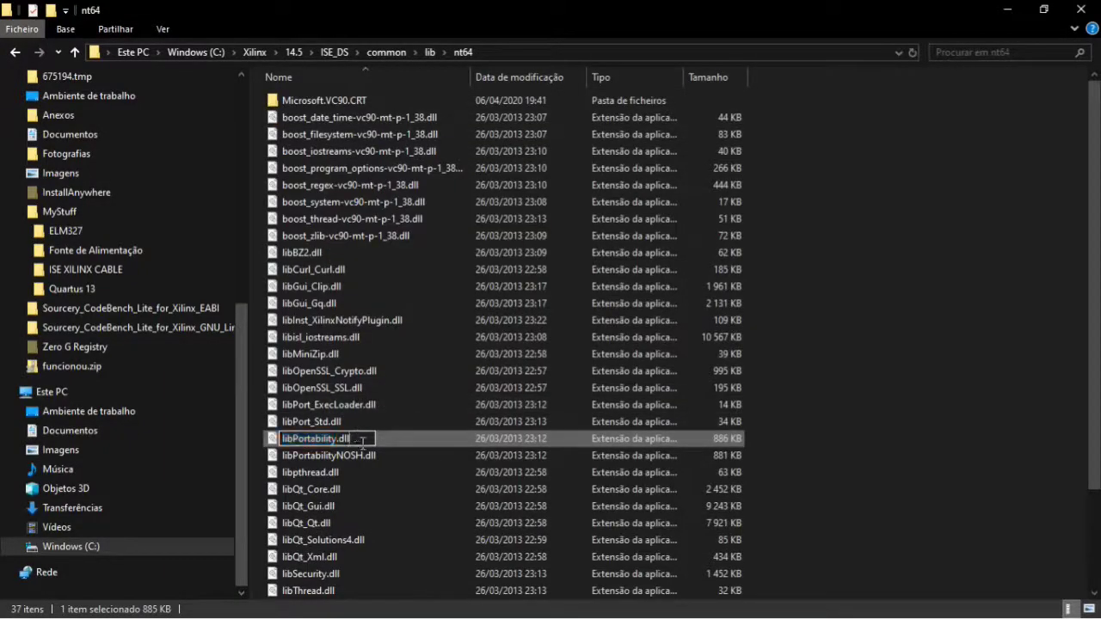
{"action": "type", "text": ".orig"}
- Consult the guide in the browser and rename libPortabilityNOSH.dll in common\lib\nt64 as libPortability.dll
{"action": "key", "text": "alt+Tab"}
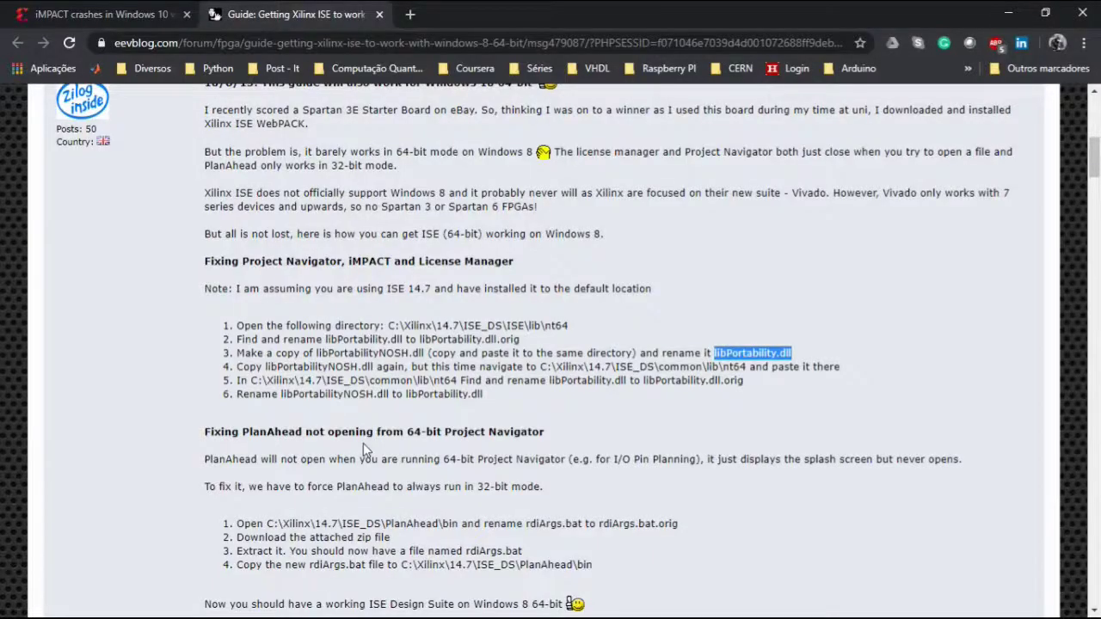
{"action": "key", "text": "alt+Tab"}
{"action": "left_click", "coordinate": [355, 456]}
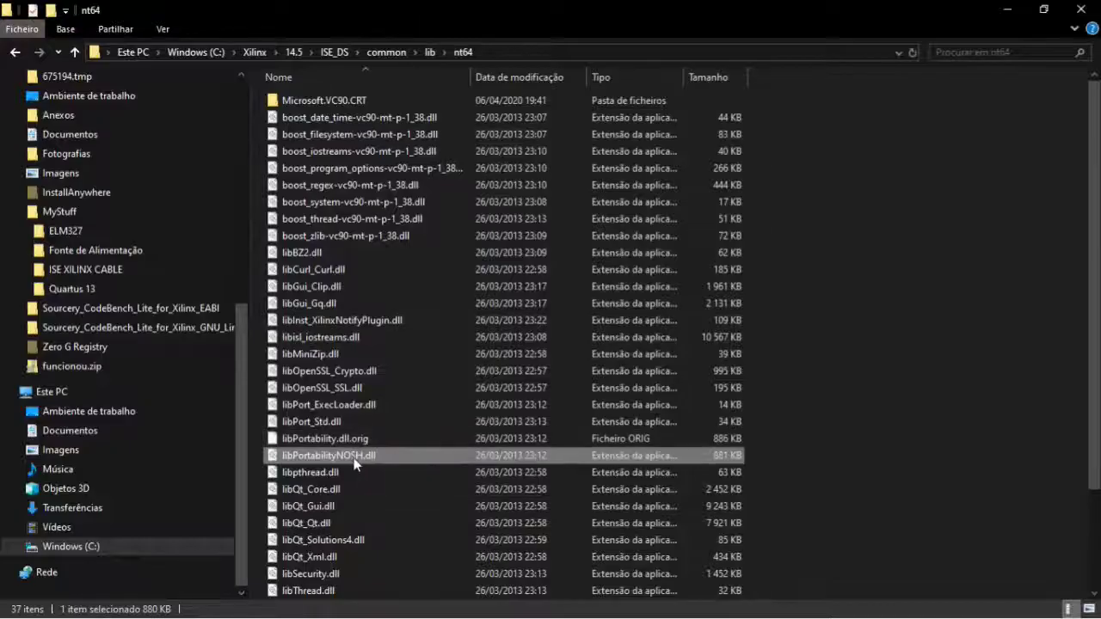
{"action": "right_click", "coordinate": [354, 459]}
{"action": "left_click", "coordinate": [403, 421]}
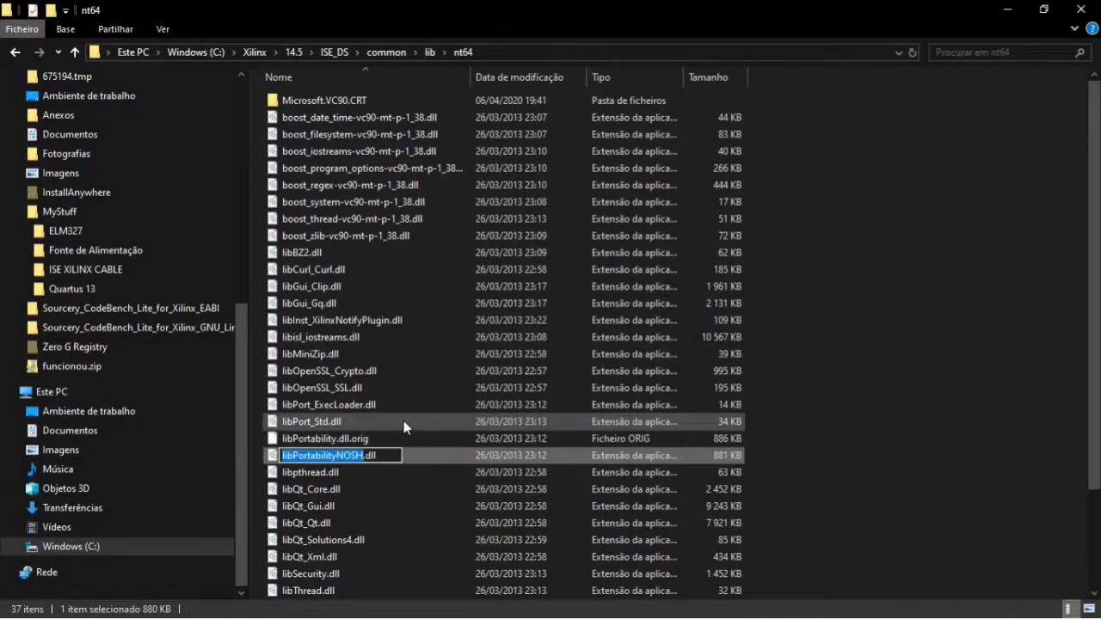
{"action": "key", "text": "ctrl+v"}
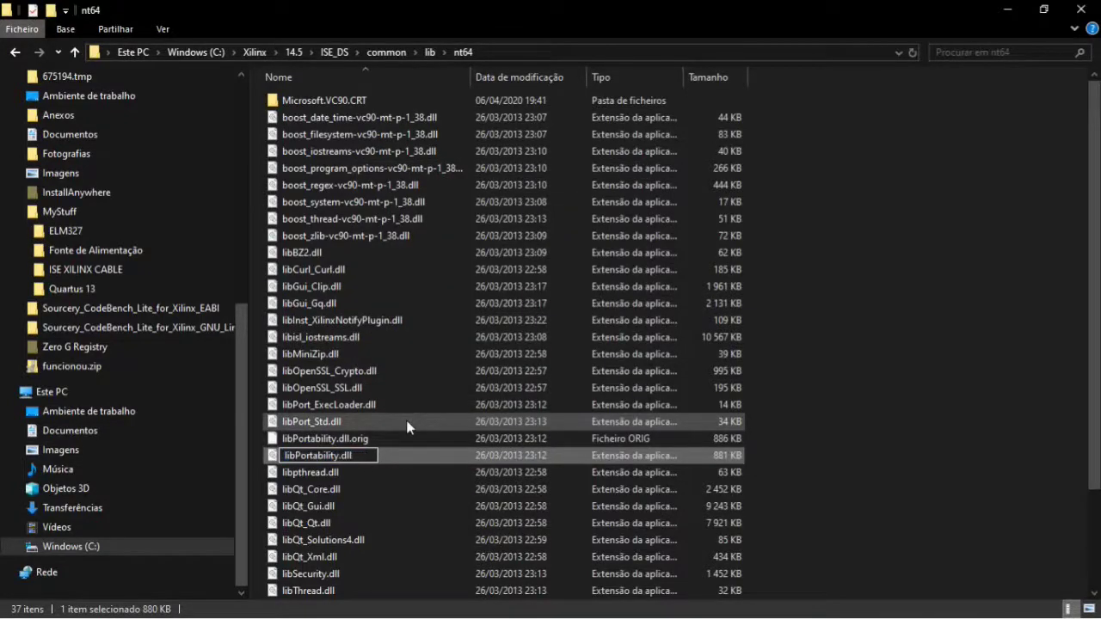
{"action": "left_click", "coordinate": [406, 422]}
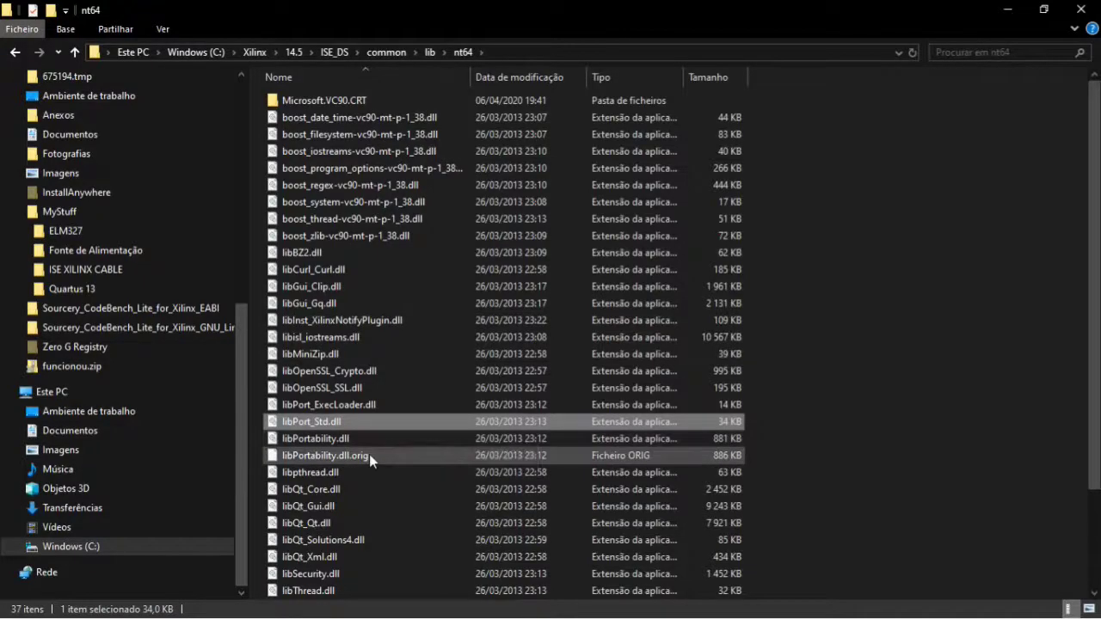
- Switch to the browser guide and examine its PlanAhead fix, zip attachment and forum replies
{"action": "key", "text": "alt+Tab"}
{"action": "scroll", "coordinate": [605, 407], "scroll_direction": "up", "scroll_amount": 3}
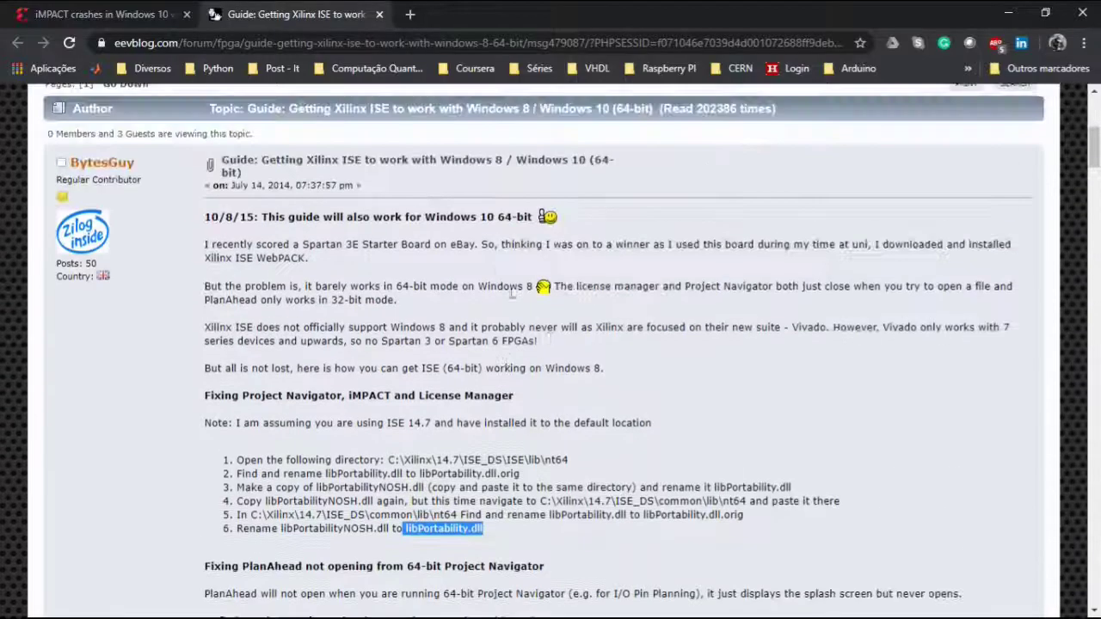
{"action": "scroll", "coordinate": [561, 392], "scroll_direction": "down", "scroll_amount": 3}
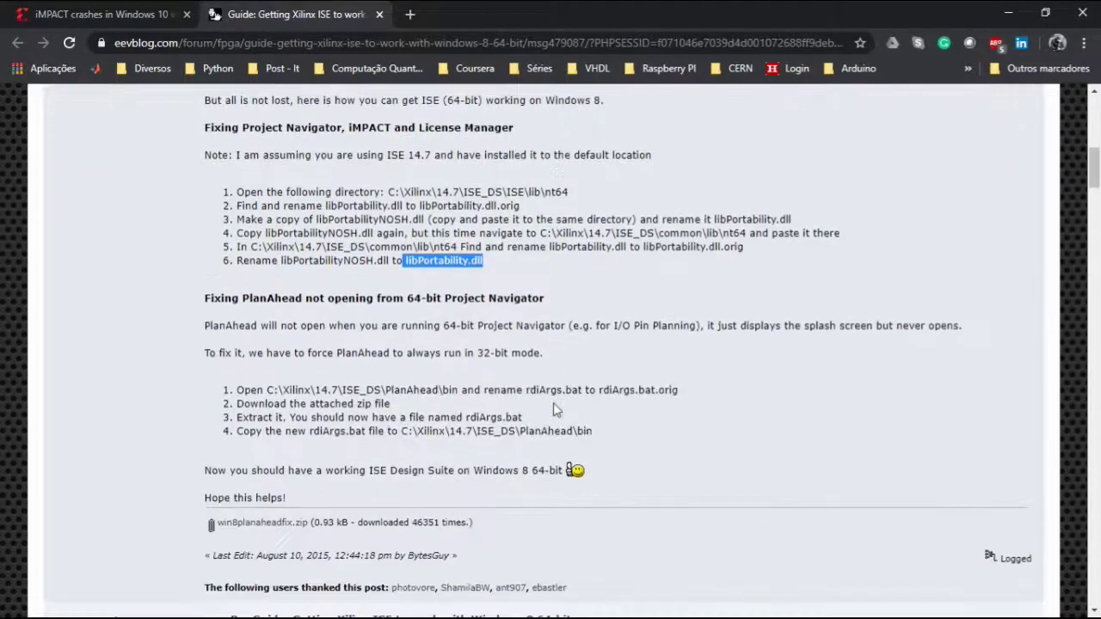
{"action": "scroll", "coordinate": [427, 455], "scroll_direction": "down", "scroll_amount": 2}
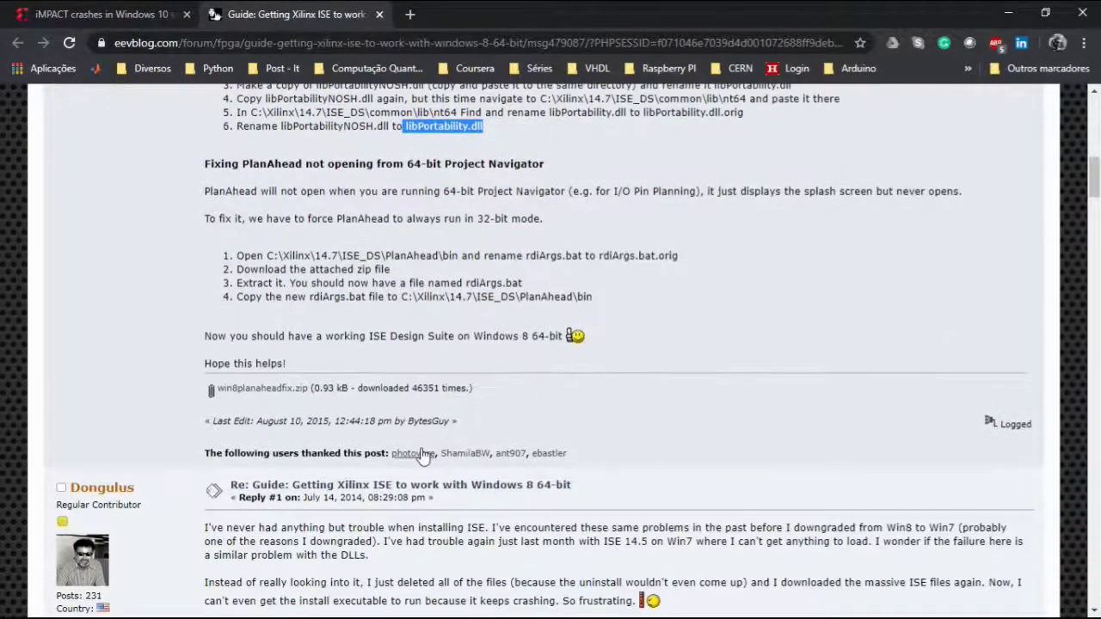
{"action": "scroll", "coordinate": [426, 456], "scroll_direction": "down", "scroll_amount": 3}
{"action": "scroll", "coordinate": [422, 456], "scroll_direction": "down", "scroll_amount": 5}
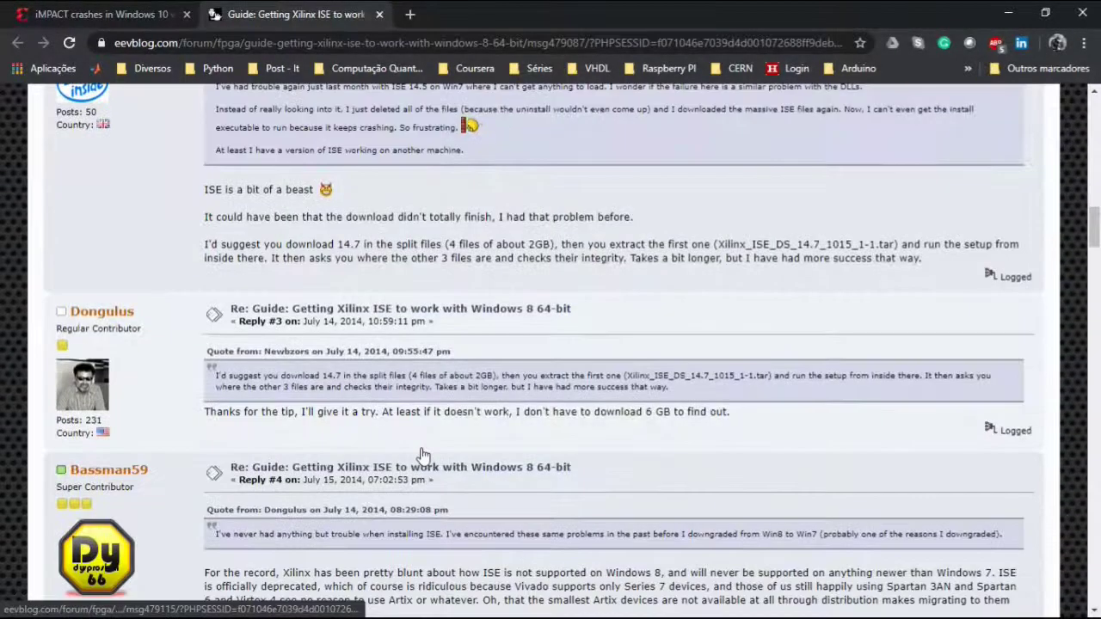
{"action": "scroll", "coordinate": [421, 455], "scroll_direction": "down", "scroll_amount": 5}
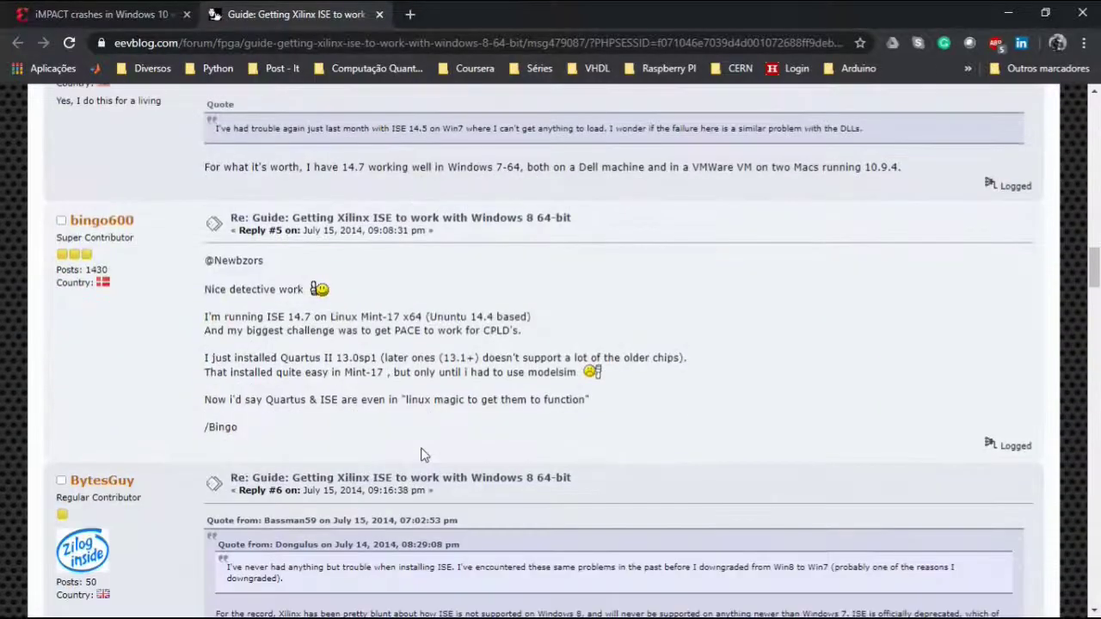
{"action": "scroll", "coordinate": [421, 455], "scroll_direction": "down", "scroll_amount": 20}
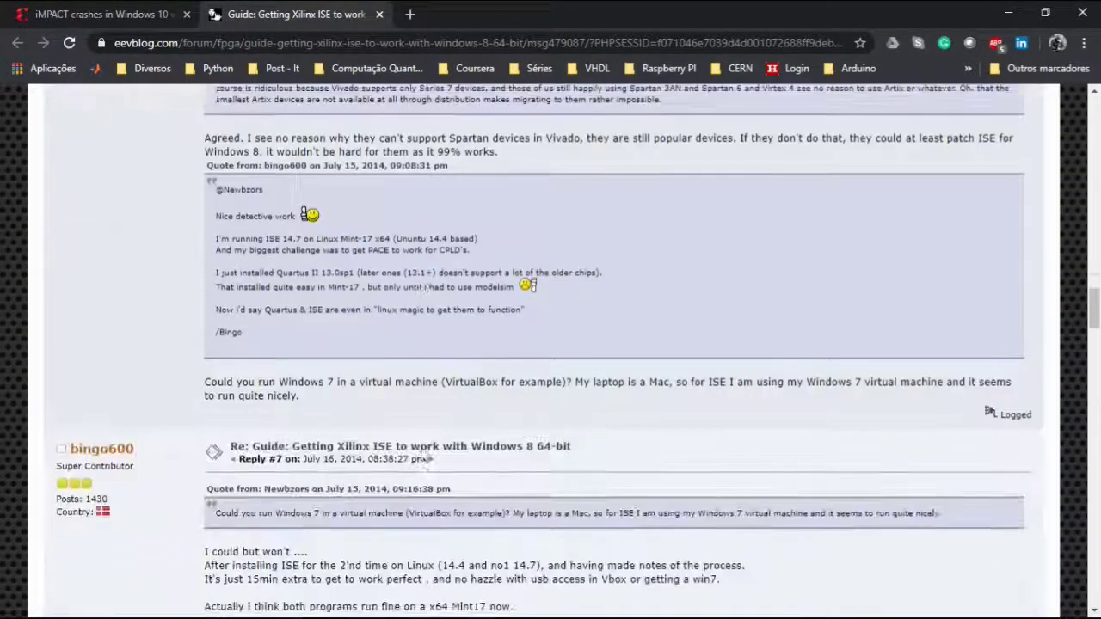
{"action": "scroll", "coordinate": [422, 456], "scroll_direction": "up", "scroll_amount": 20}
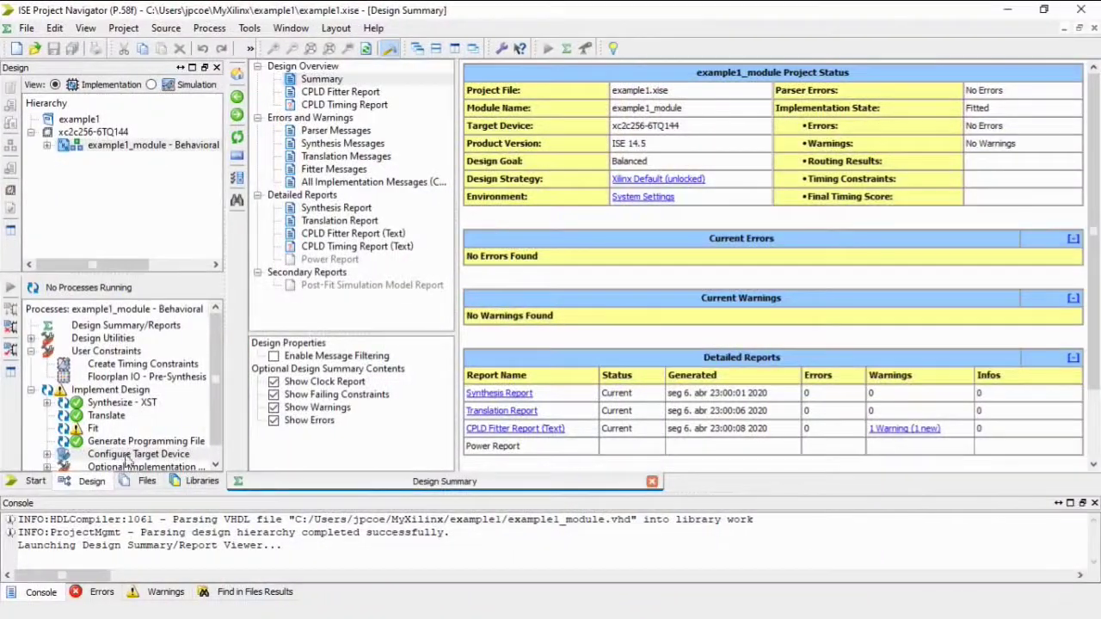
- In ISE Project Navigator, run Configure Target Device, accept the warning, and start automatic cable connection and Boundary-Scan identification in iMPACT
{"action": "double_click", "coordinate": [129, 456]}
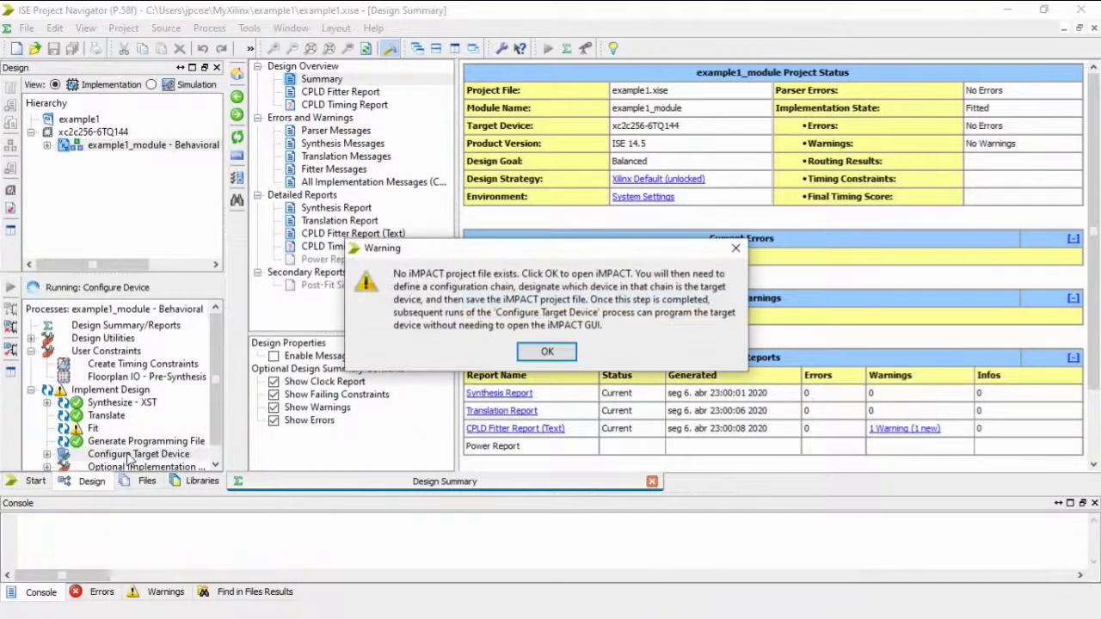
{"action": "left_click", "coordinate": [555, 352]}
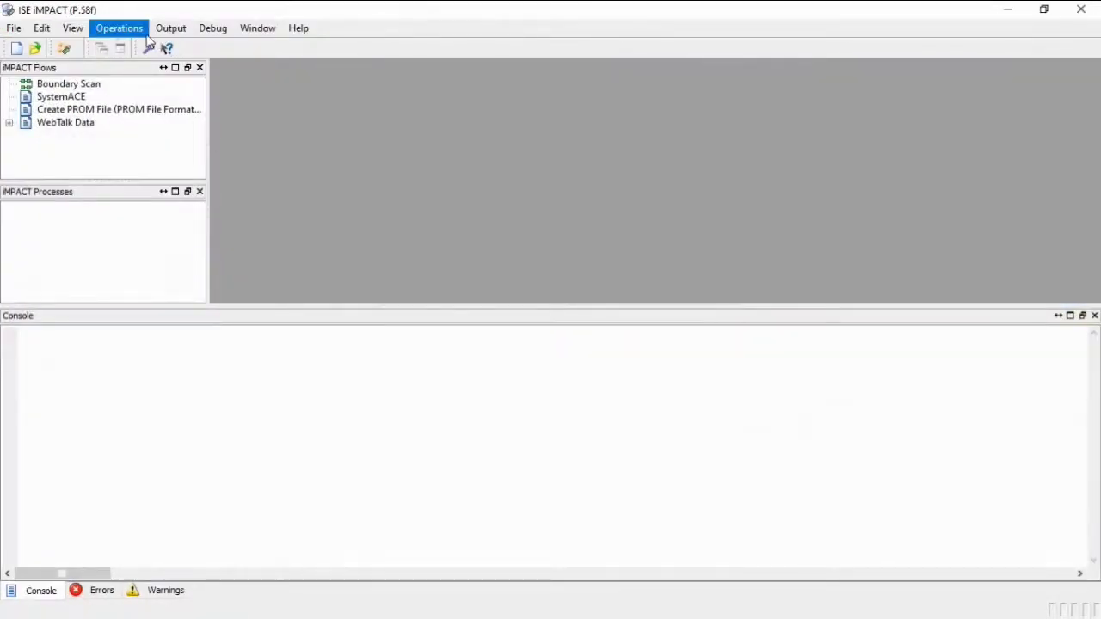
{"action": "left_click", "coordinate": [64, 49]}
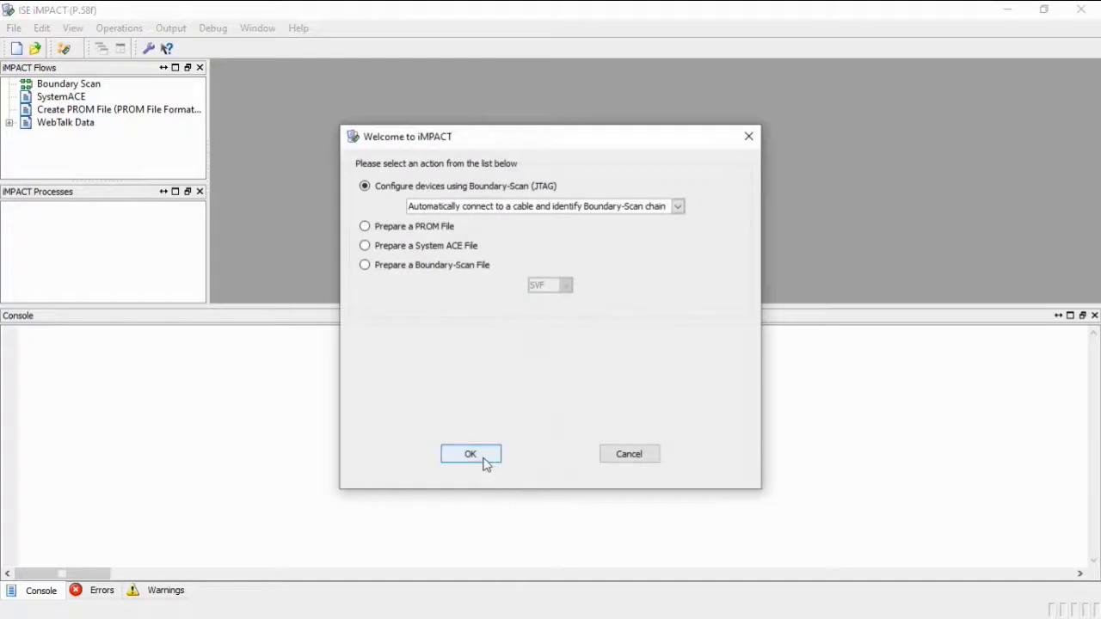
{"action": "left_click", "coordinate": [483, 456]}
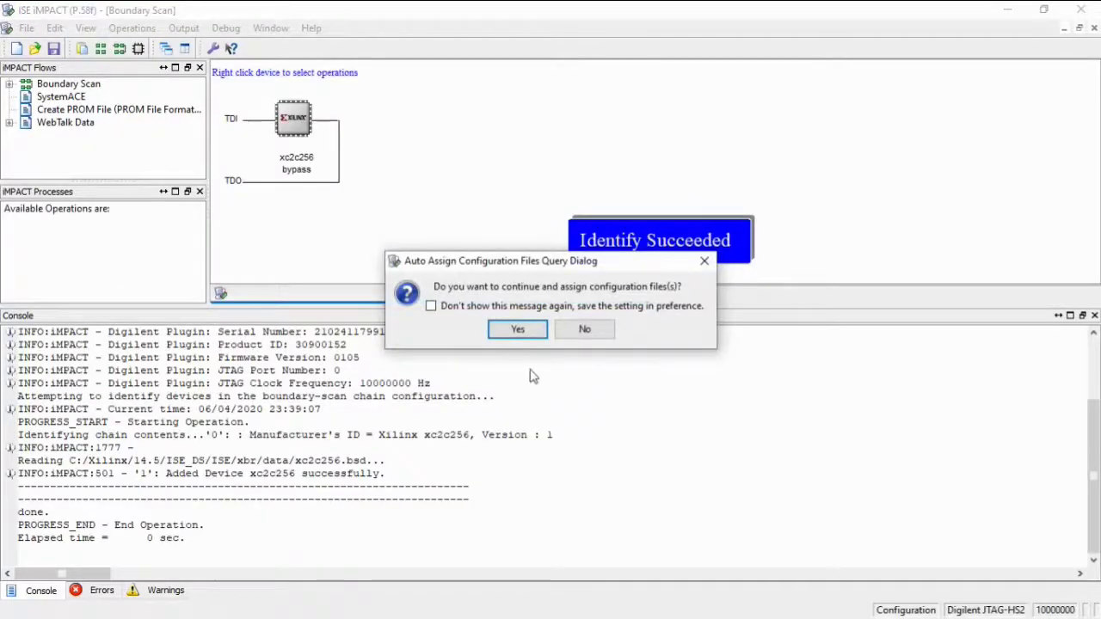
- Agree to assign configuration files, choose example1_module.jed for the xc2c256, and accept the default device programming properties
{"action": "left_click", "coordinate": [518, 330]}
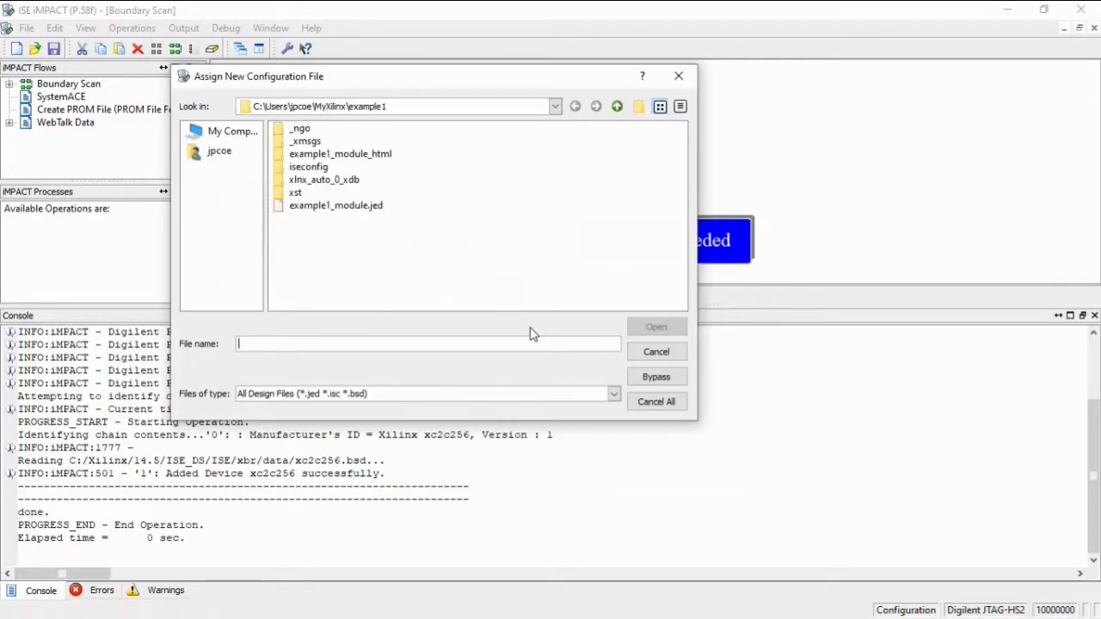
{"action": "double_click", "coordinate": [353, 206]}
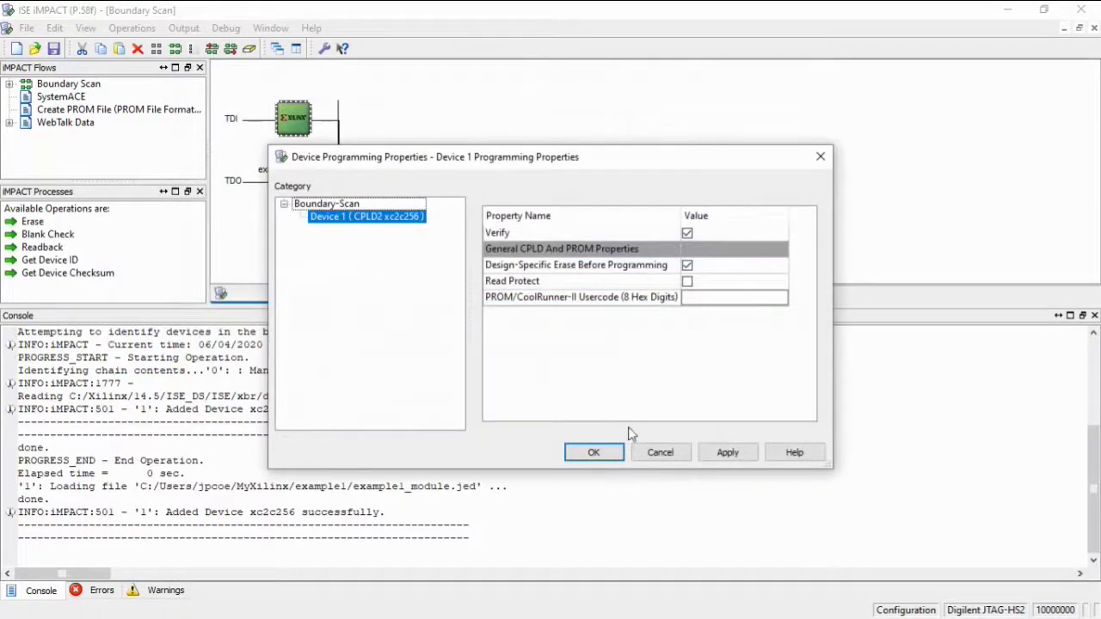
{"action": "left_click", "coordinate": [594, 454]}
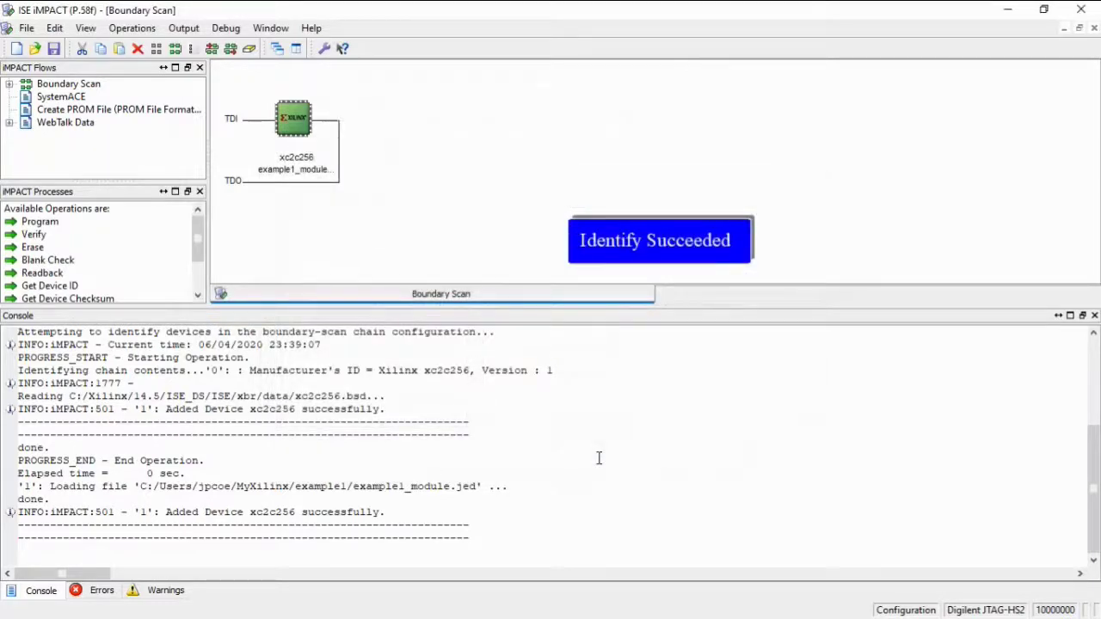
- Program the xc2c256 with the assigned configuration file and minimize iMPACT
{"action": "double_click", "coordinate": [35, 223]}
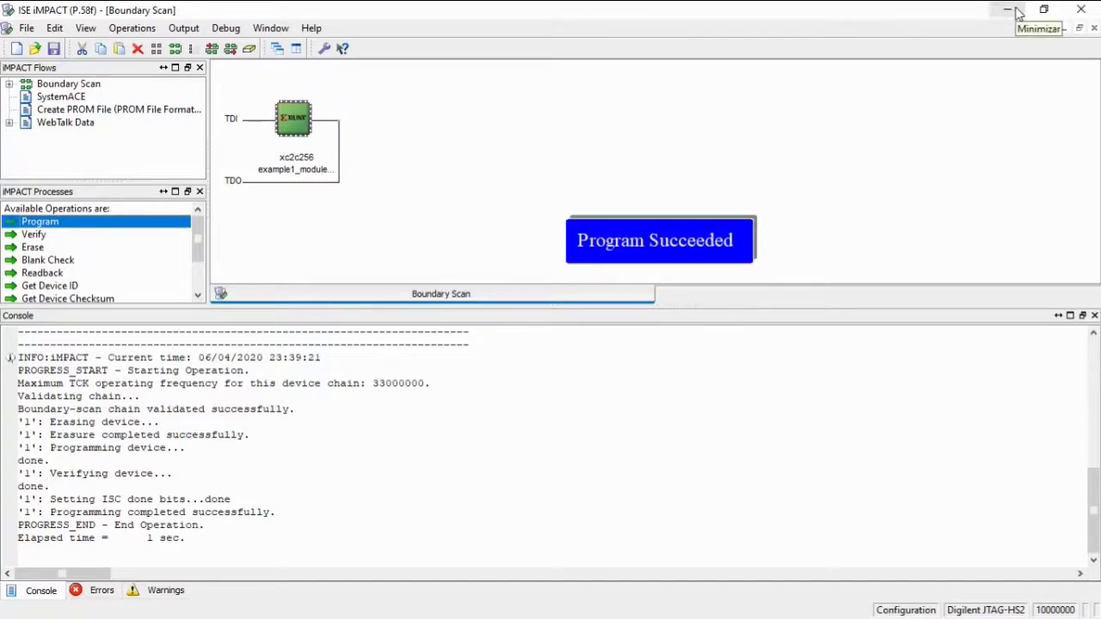
{"action": "left_click", "coordinate": [1017, 12]}
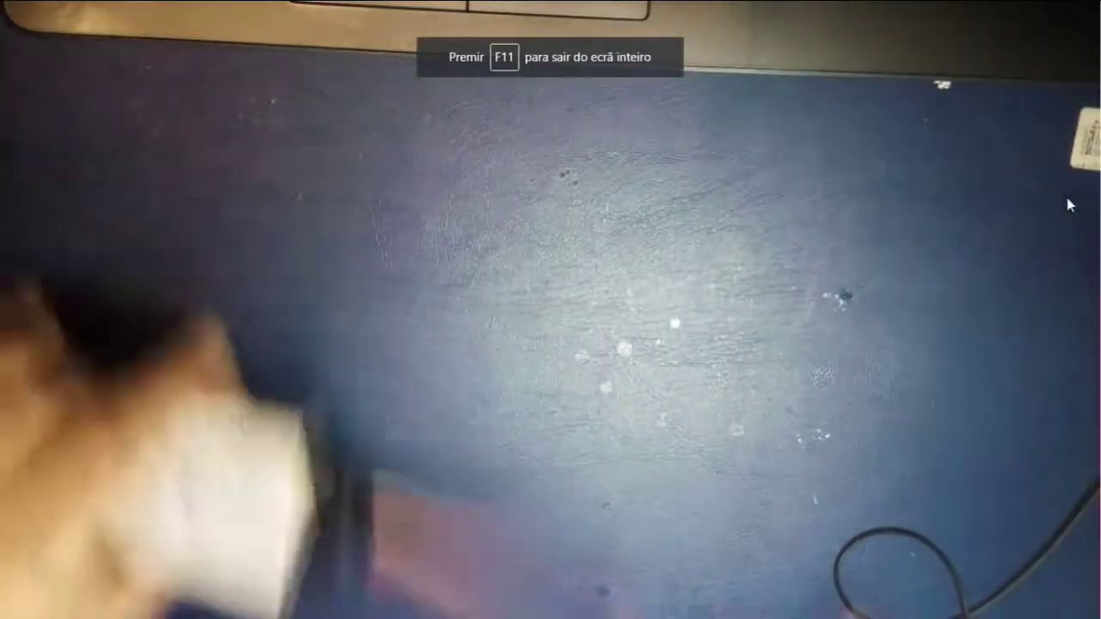